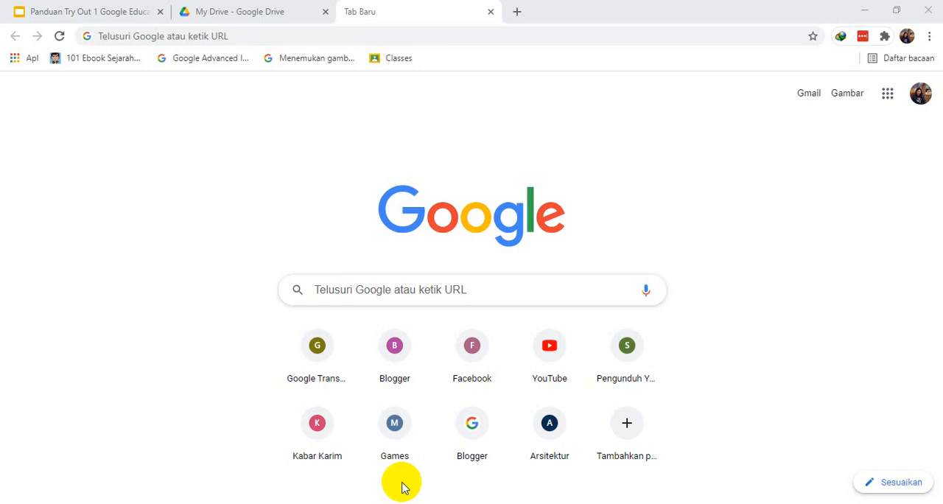
# Switch to Google Drive and open the EXAM MATERIALS folder in My Drive
pyautogui.click(242, 24)
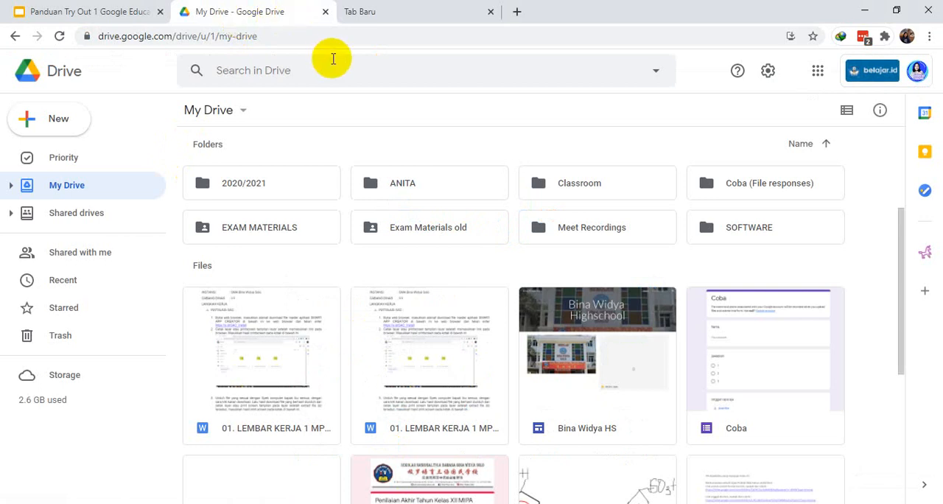
pyautogui.moveTo(905, 228); pyautogui.dragTo(904, 147)
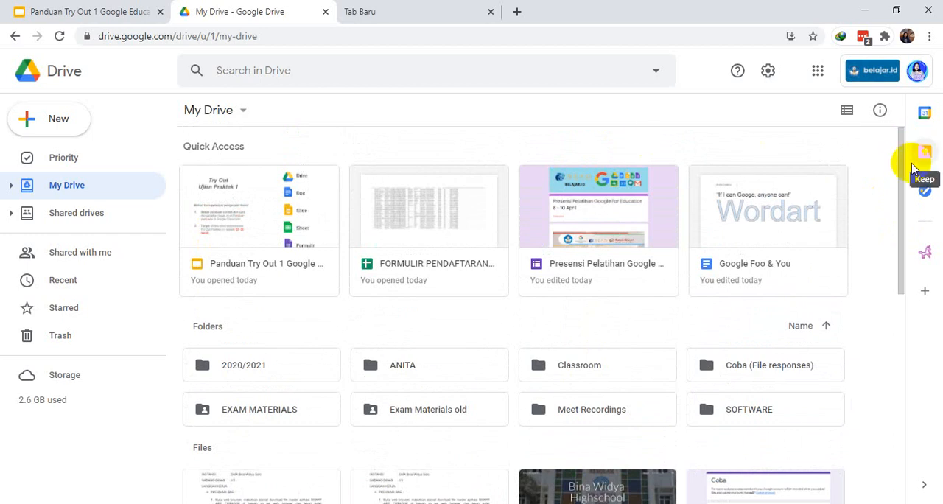
pyautogui.moveTo(902, 174); pyautogui.dragTo(900, 225)
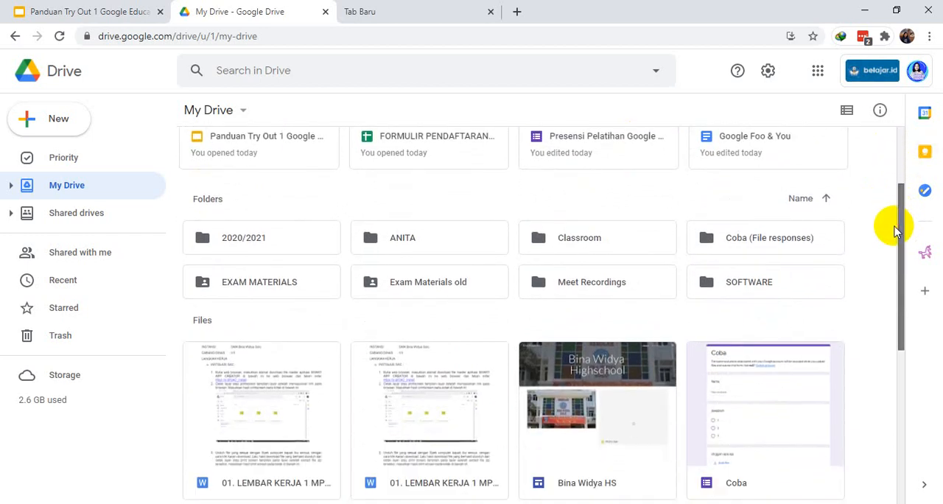
pyautogui.click(278, 285)
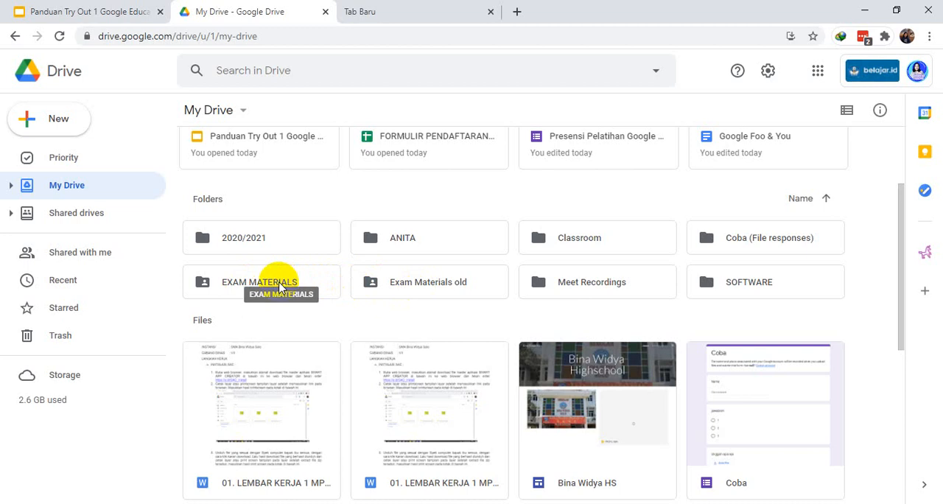
pyautogui.doubleClick(279, 285)
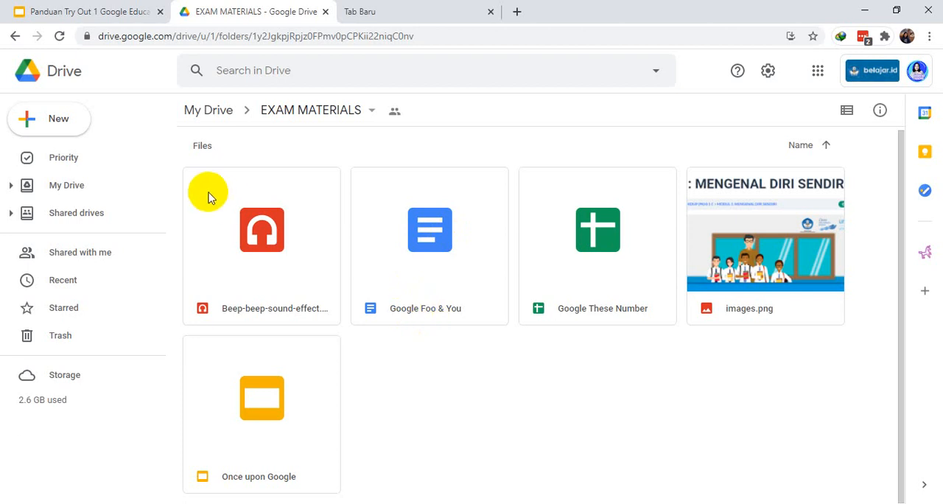
pyautogui.click(63, 126)
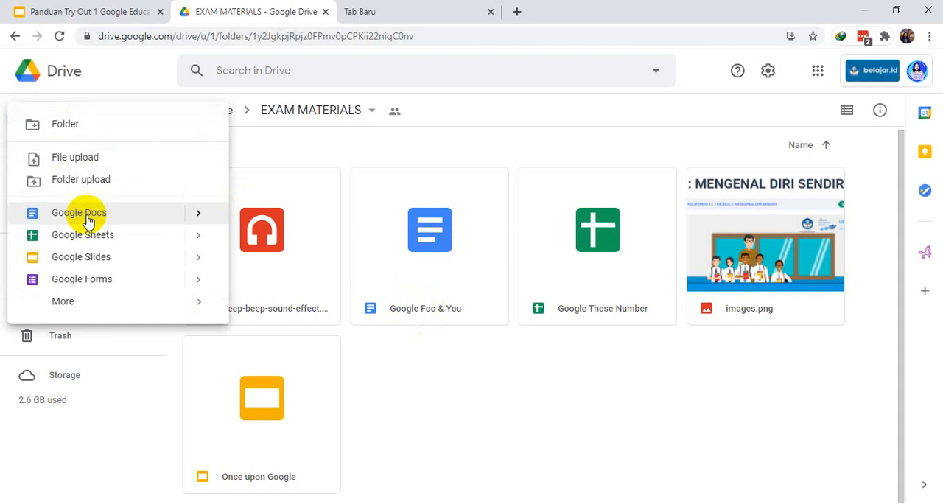
pyautogui.moveTo(195, 217)
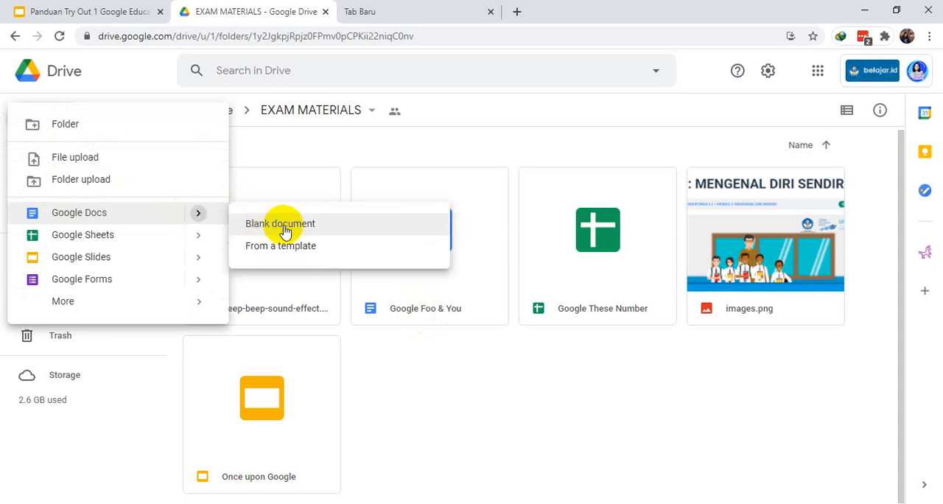
pyautogui.click(406, 364)
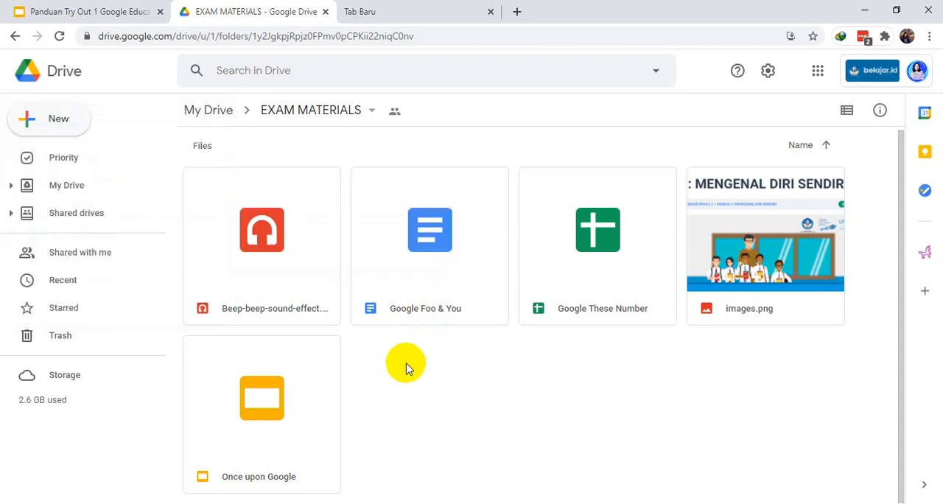
# Open the Google Foo & You document from the EXAM MATERIALS folder
pyautogui.click(413, 313)
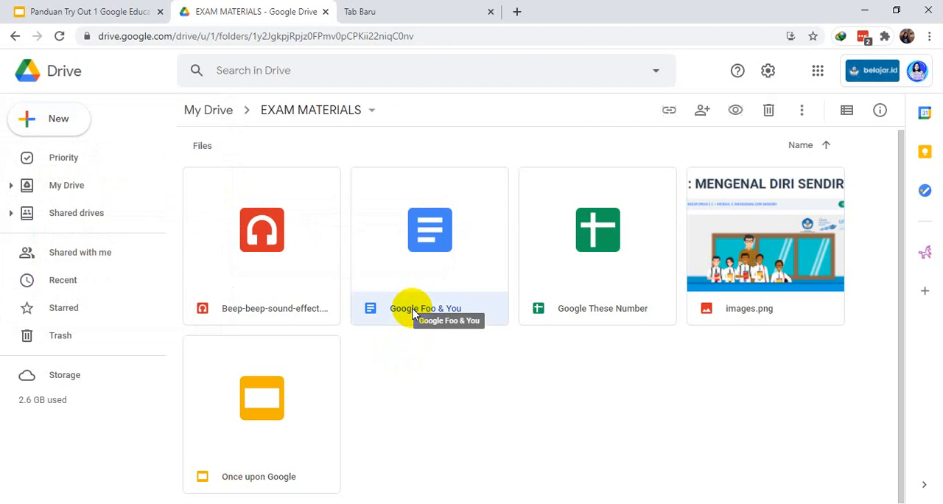
pyautogui.doubleClick(412, 312)
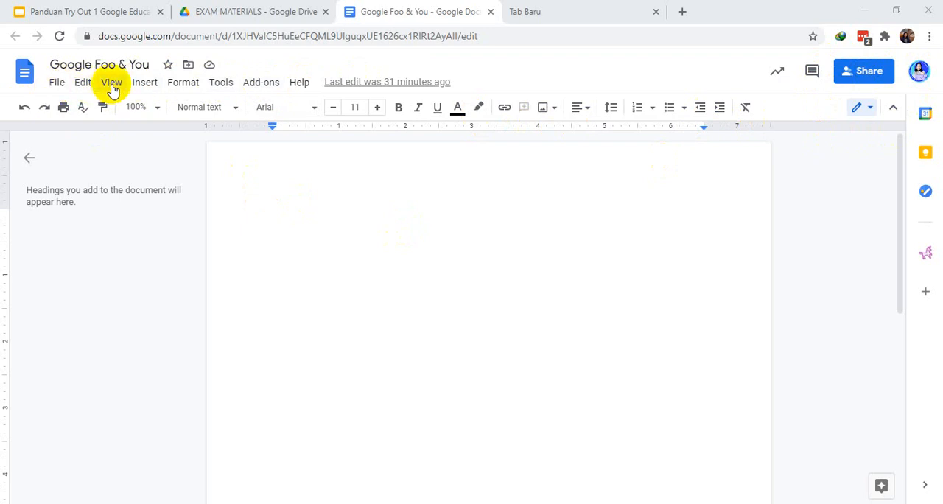
pyautogui.click(54, 86)
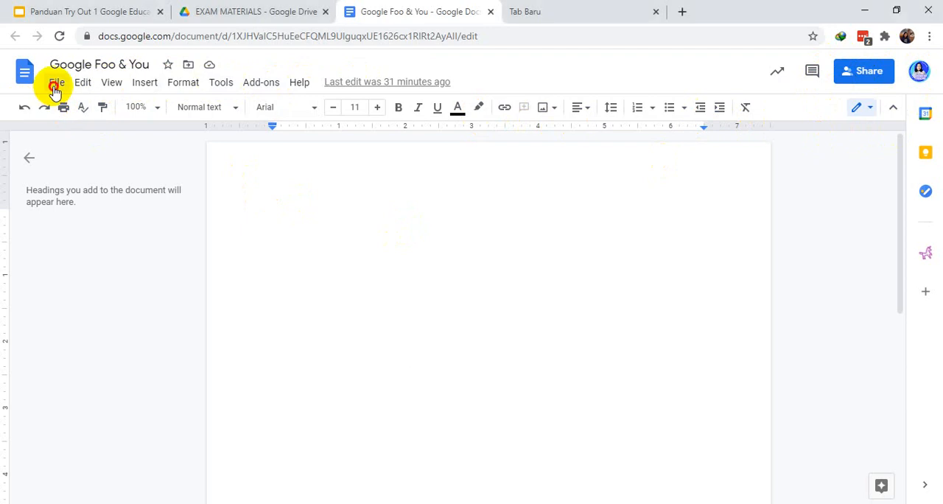
pyautogui.click(56, 86)
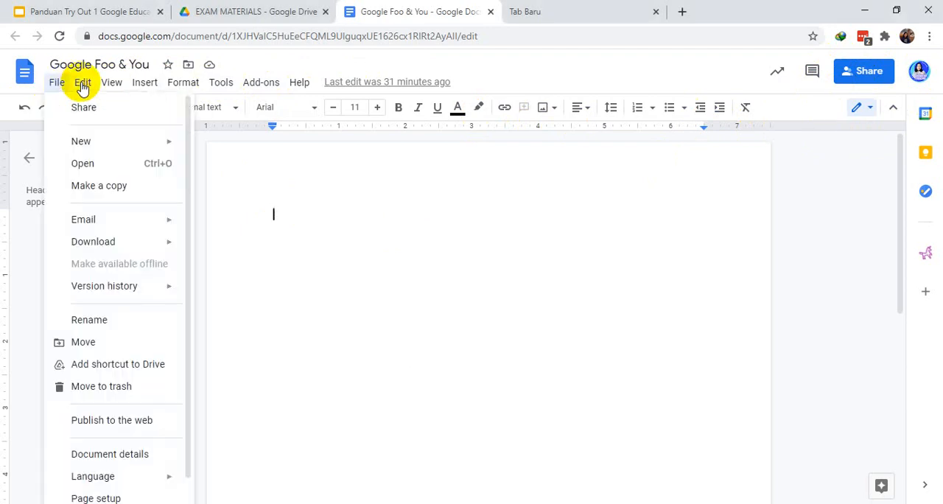
pyautogui.click(82, 86)
pyautogui.moveTo(114, 88)
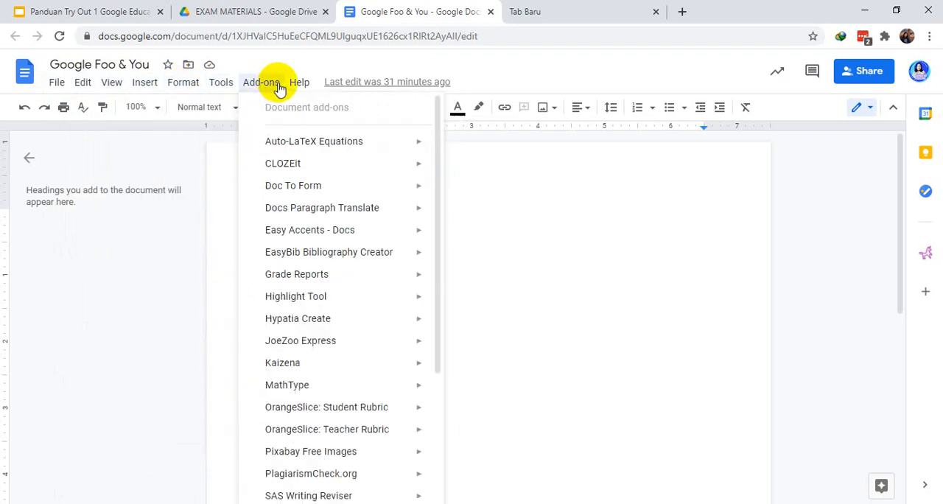
pyautogui.moveTo(300, 84)
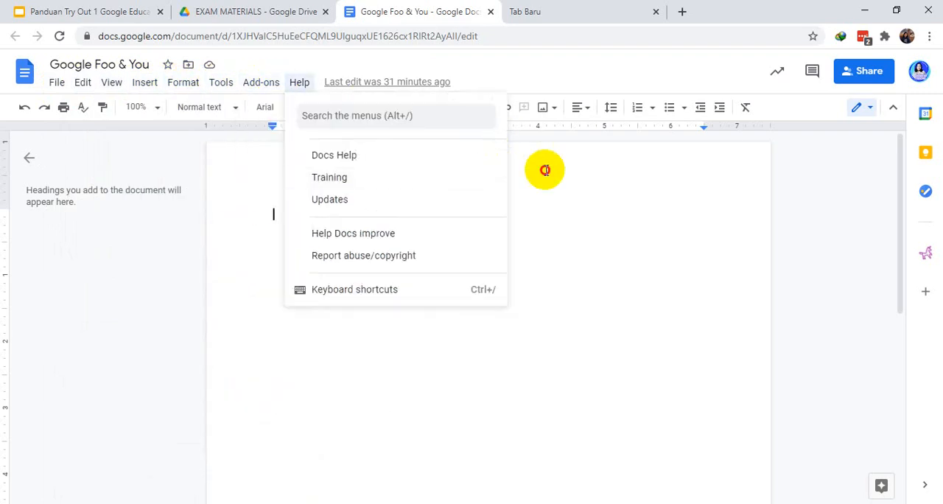
# Enter the text "Google For Education" on the first line of the empty document
pyautogui.click(315, 205)
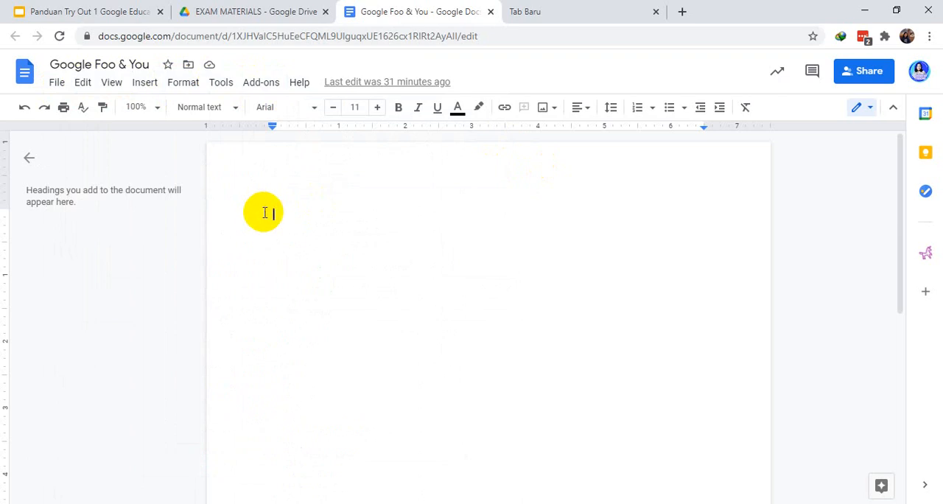
pyautogui.write('Google ')
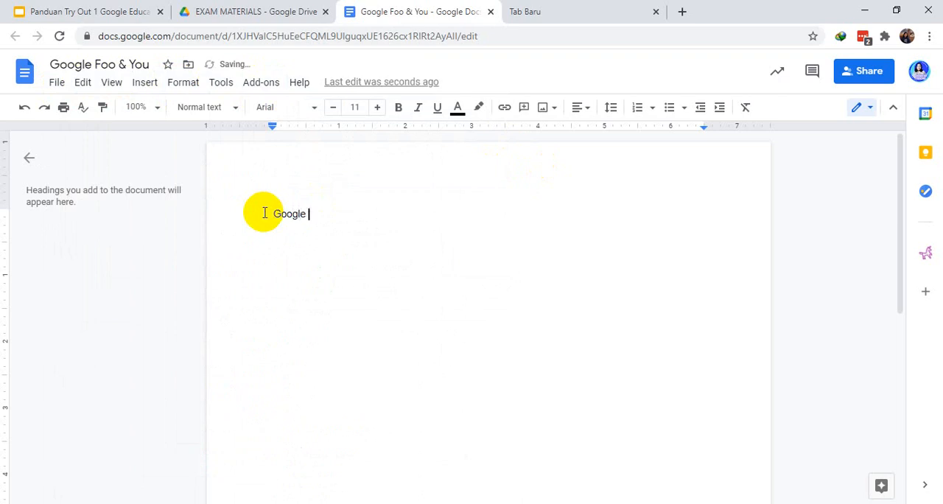
pyautogui.write('For Education')
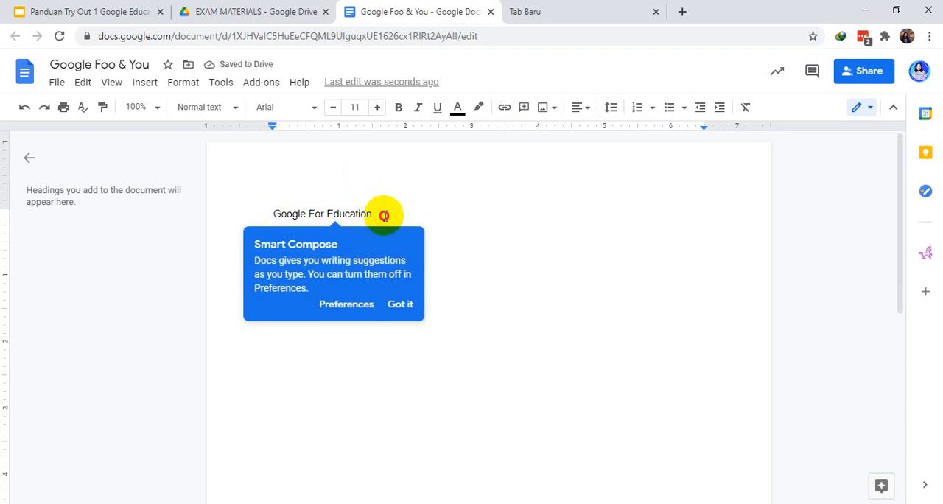
# Dismiss the Smart Compose tip and set the font of "Google For Education" to Courgette
pyautogui.moveTo(382, 215); pyautogui.dragTo(272, 213)
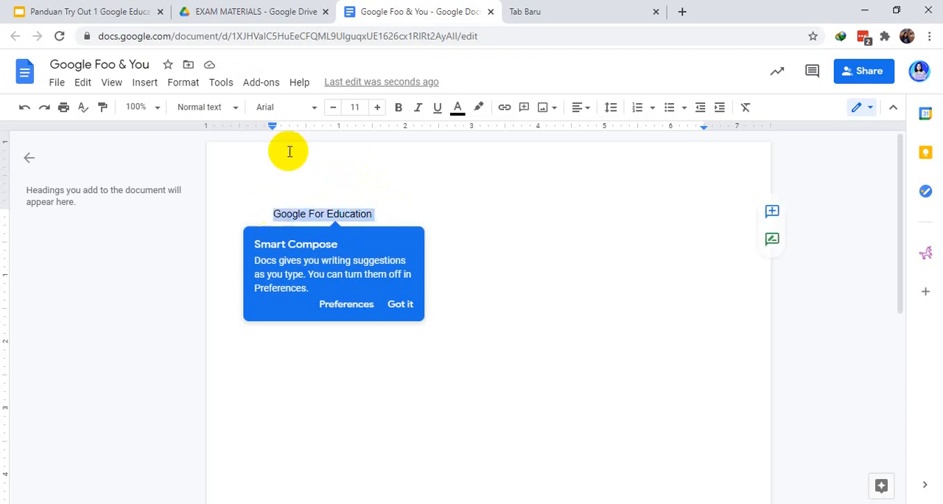
pyautogui.click(315, 111)
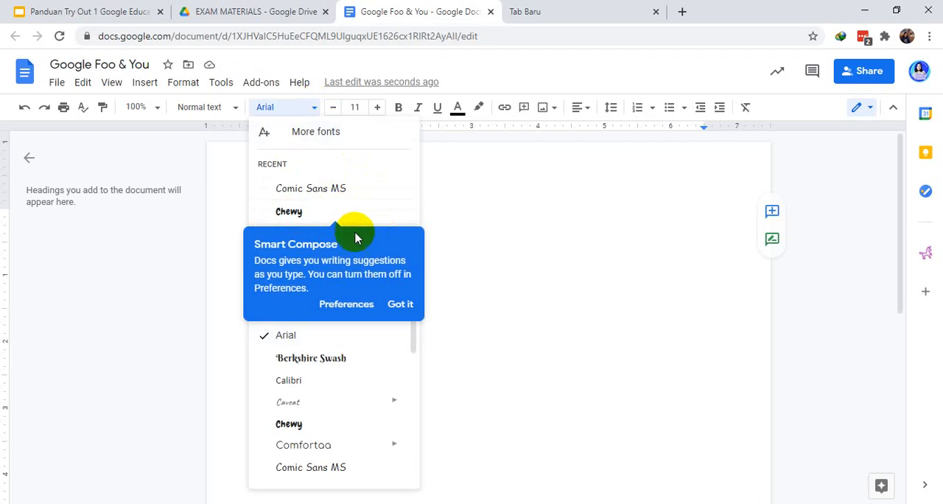
pyautogui.click(401, 308)
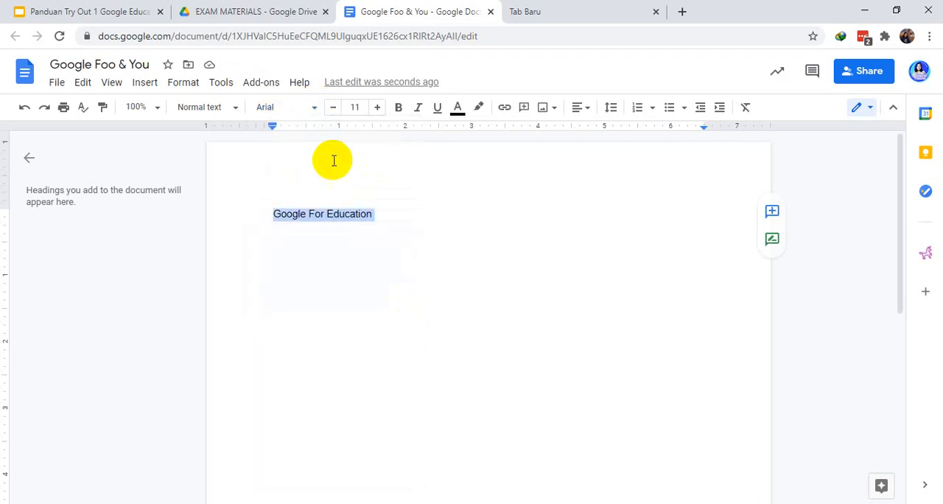
pyautogui.click(313, 112)
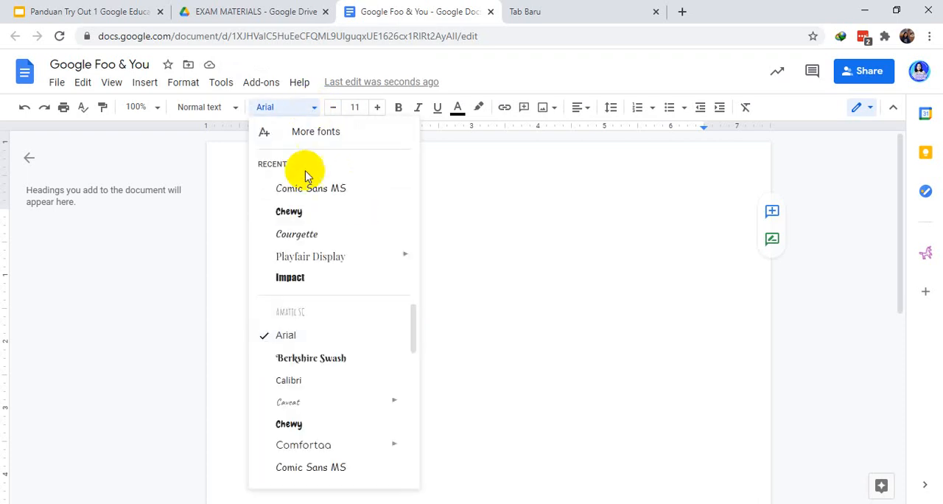
pyautogui.click(315, 234)
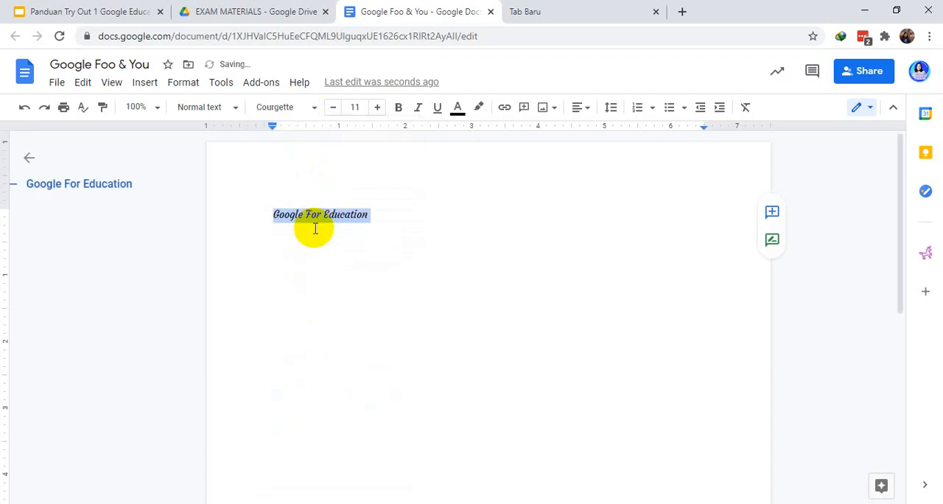
# Increase the font size of the "Google For Education" line to 14
pyautogui.click(374, 218)
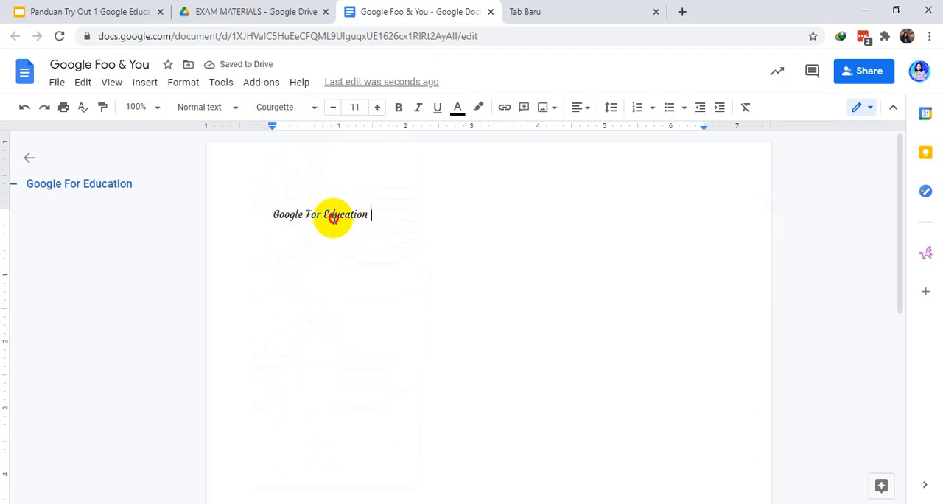
pyautogui.keyDown('shift'); pyautogui.click(270, 215); pyautogui.keyUp('shift')
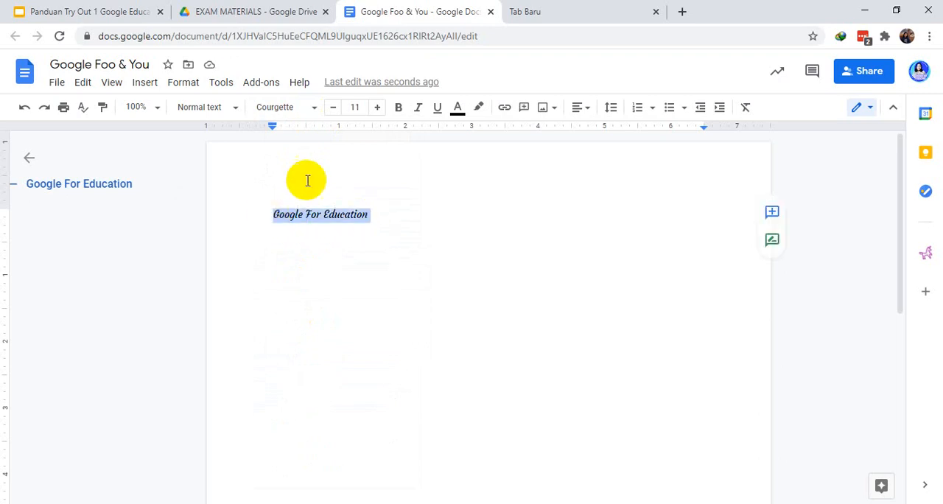
pyautogui.click(375, 109)
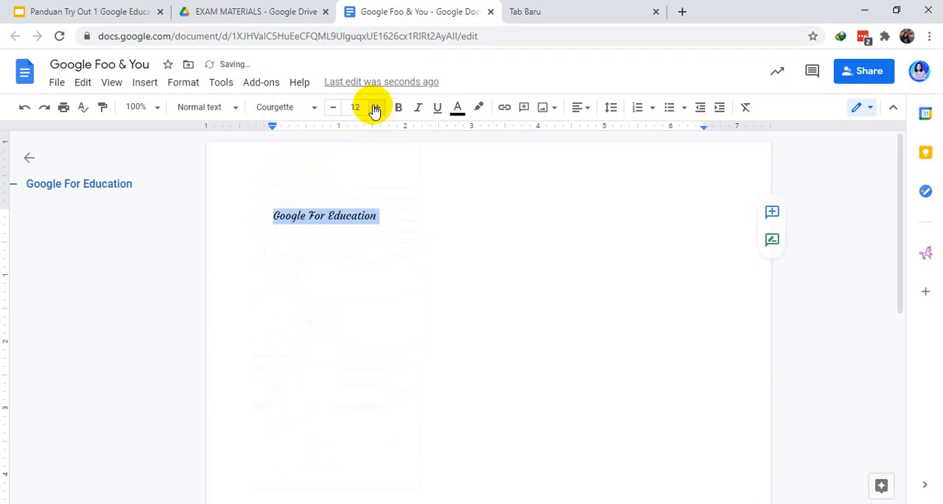
pyautogui.click(375, 109)
pyautogui.click(375, 109)
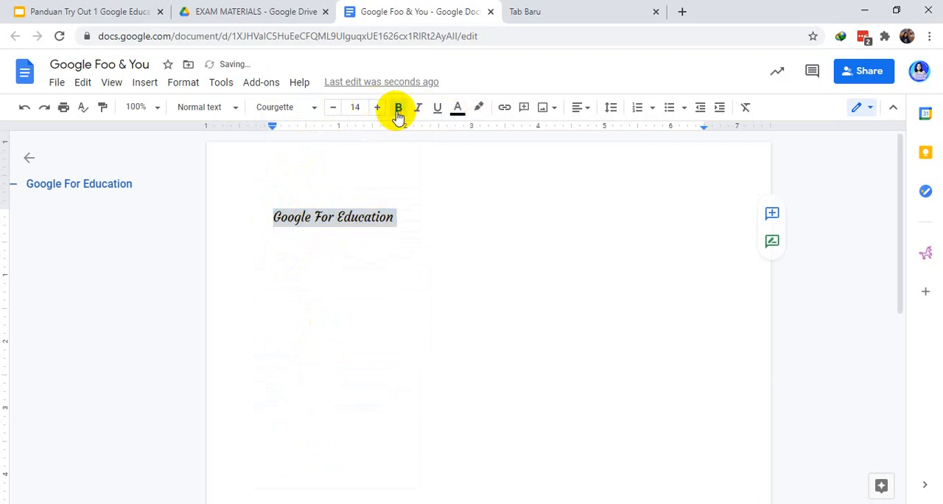
# Apply bold, italic and underline to the "Google For Education" line
pyautogui.click(398, 110)
pyautogui.click(417, 111)
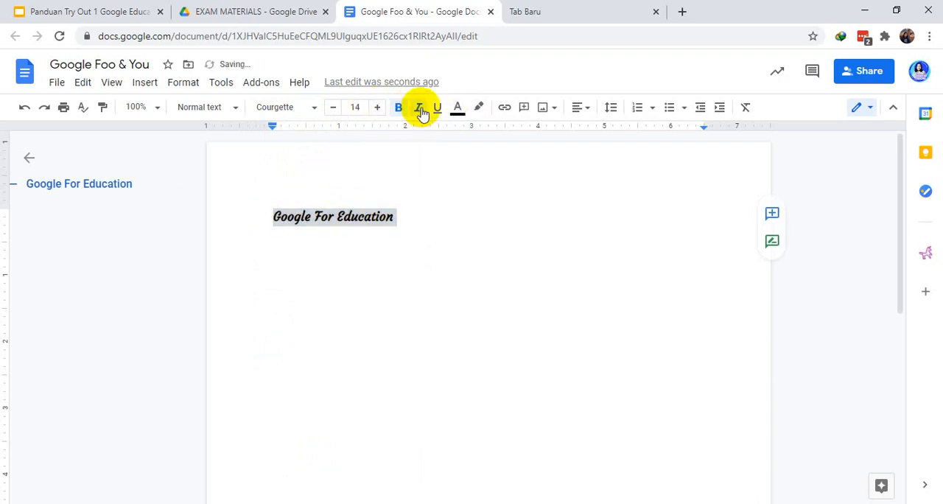
pyautogui.click(436, 112)
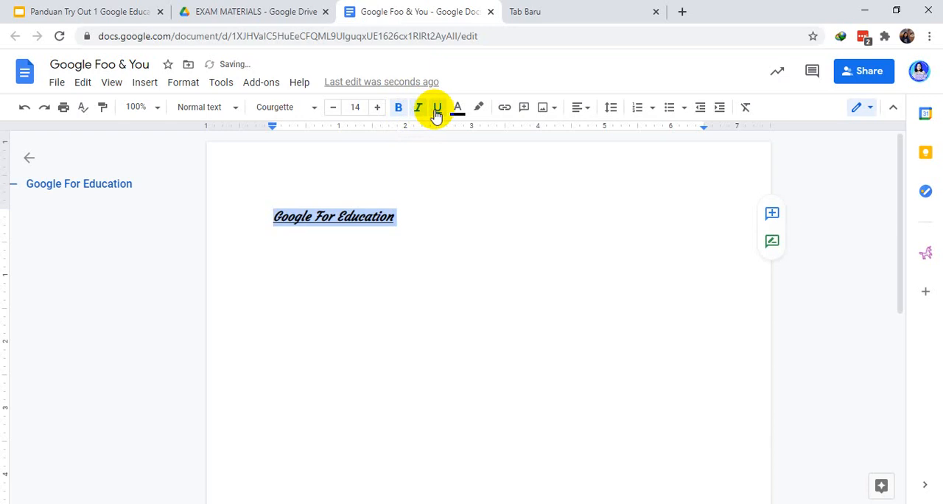
# Remove the bold, underline and italic formatting from the "Google For Education" line
pyautogui.click(403, 113)
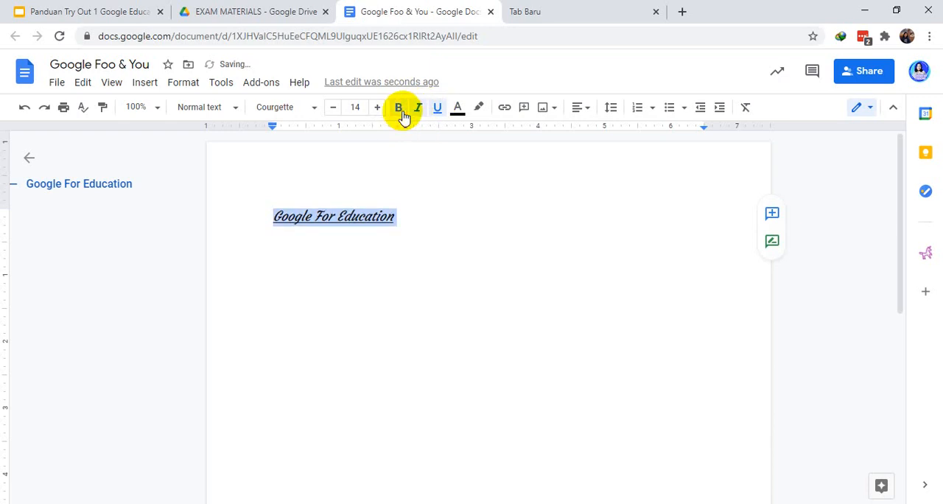
pyautogui.click(396, 112)
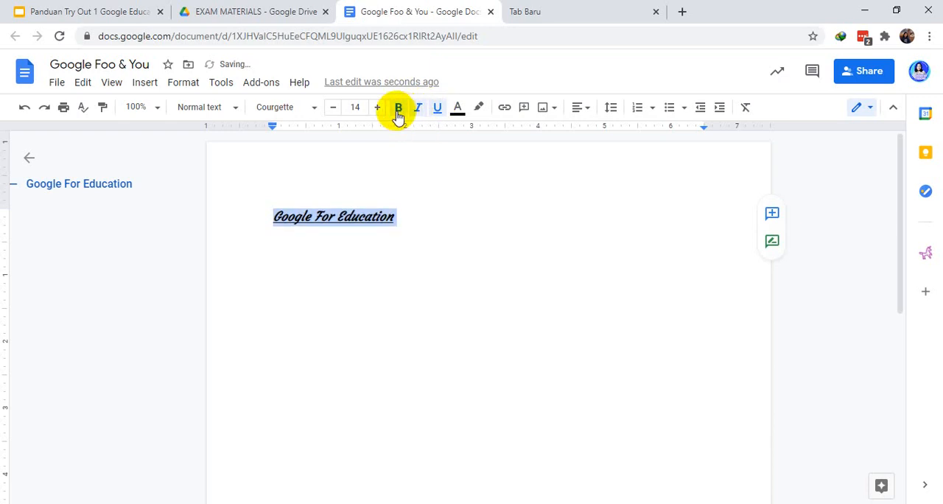
pyautogui.click(441, 113)
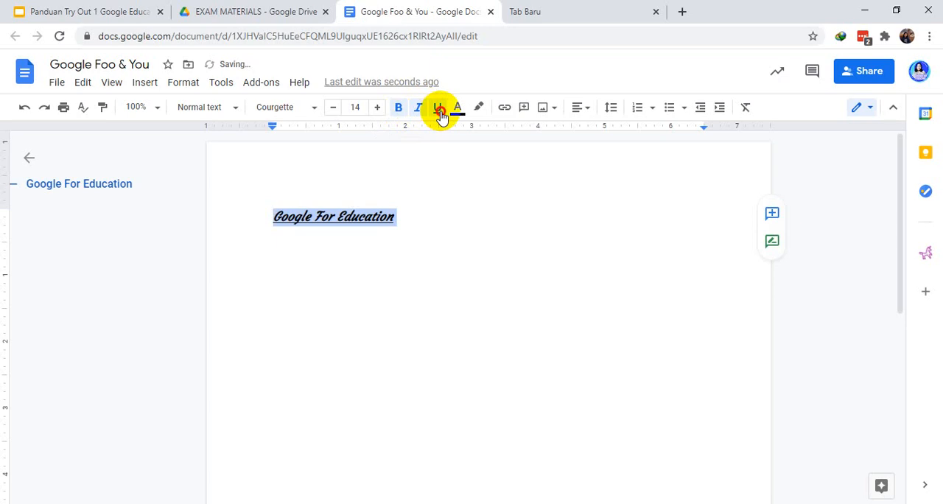
pyautogui.click(397, 112)
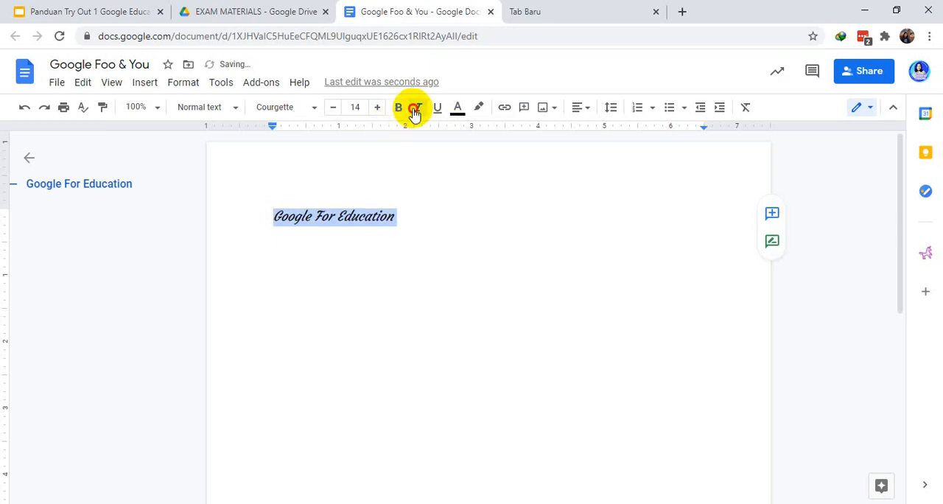
pyautogui.click(416, 109)
# Change the text color of "Google For Education" to the darkest red-brown shade and deselect the line
pyautogui.click(457, 111)
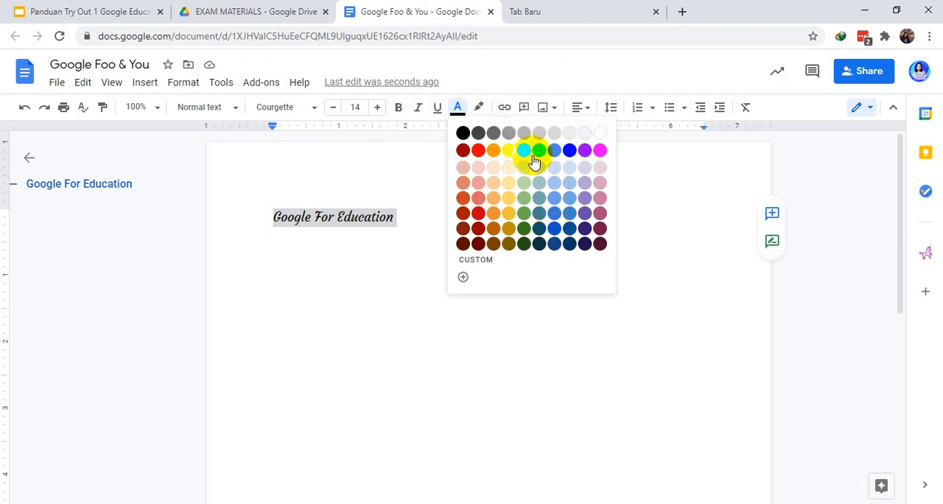
pyautogui.click(462, 243)
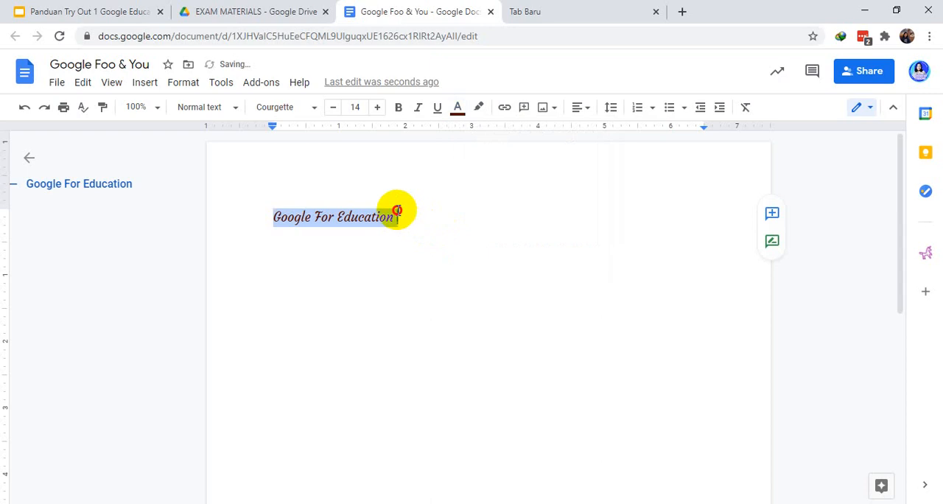
pyautogui.click(397, 214)
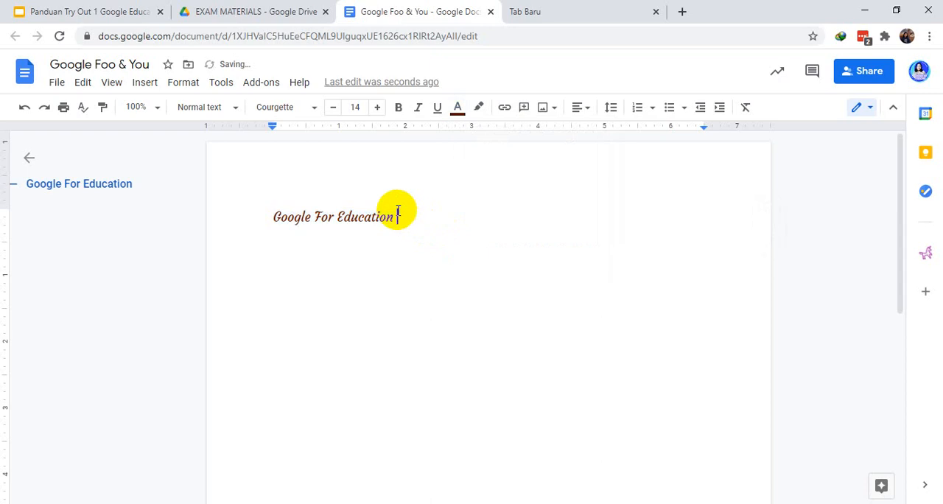
# Highlight the "Google For Education" line in yellow and deselect it
pyautogui.tripleClick(261, 216)
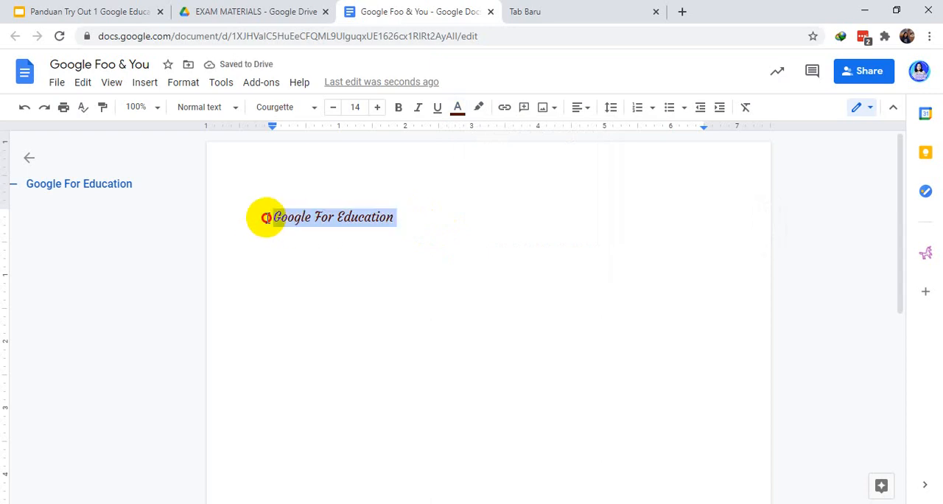
pyautogui.click(477, 109)
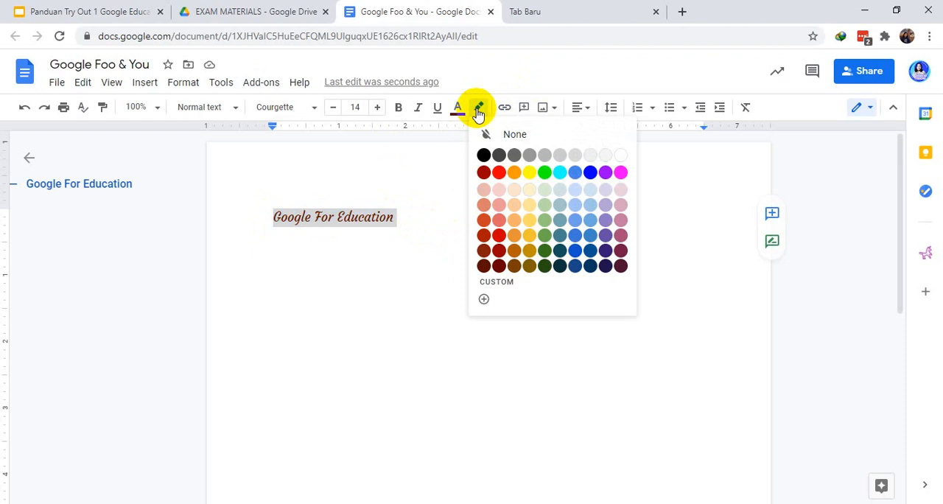
pyautogui.click(532, 173)
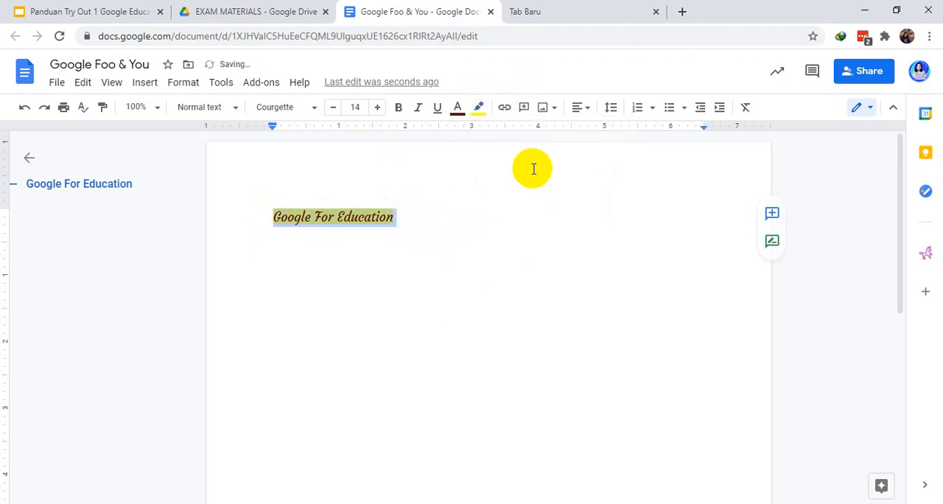
pyautogui.click(424, 207)
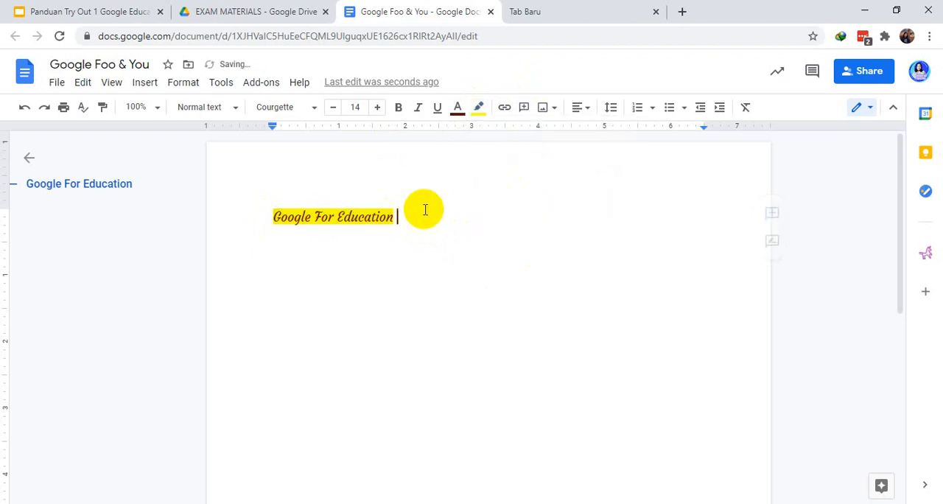
pyautogui.tripleClick(263, 217)
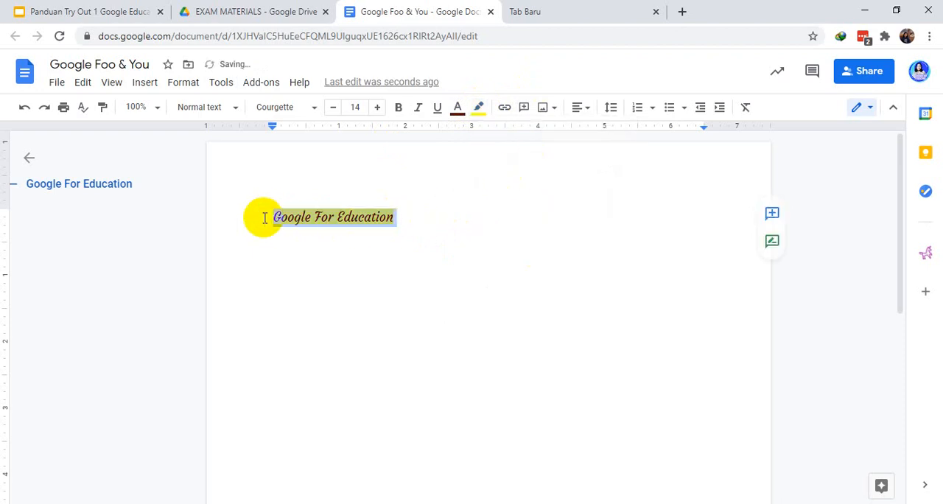
pyautogui.click(482, 109)
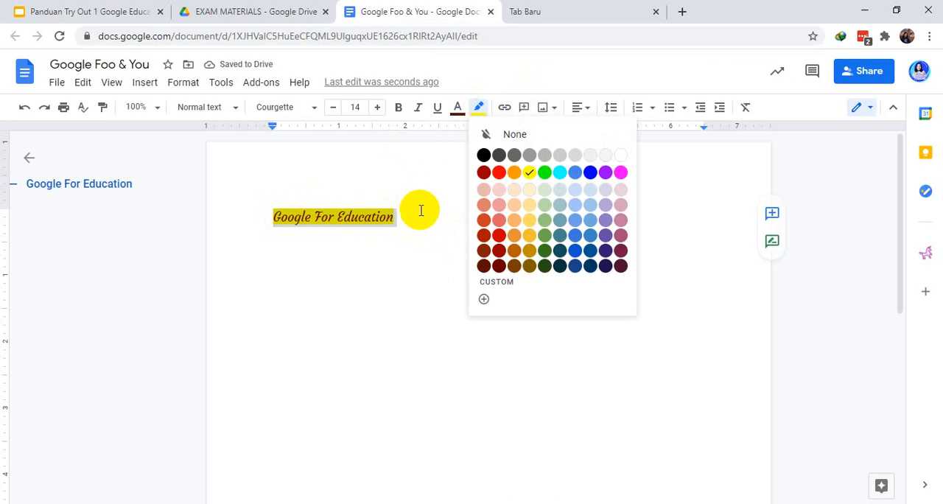
pyautogui.click(489, 285)
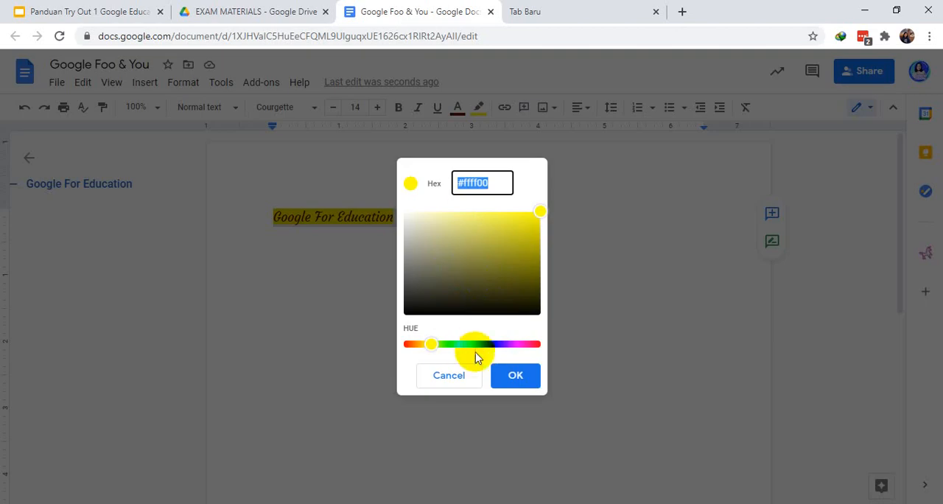
pyautogui.click(457, 377)
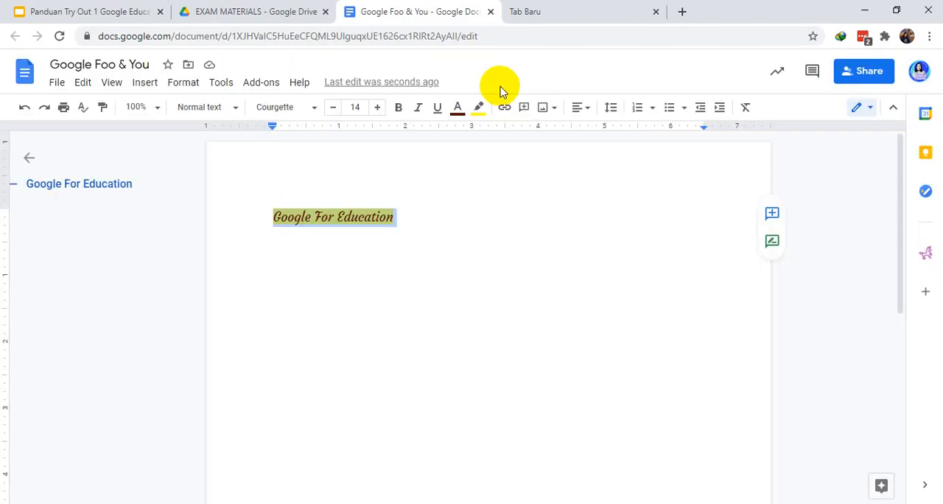
# Change the highlight color of the "Google For Education" line to white and deselect the text
pyautogui.click(479, 109)
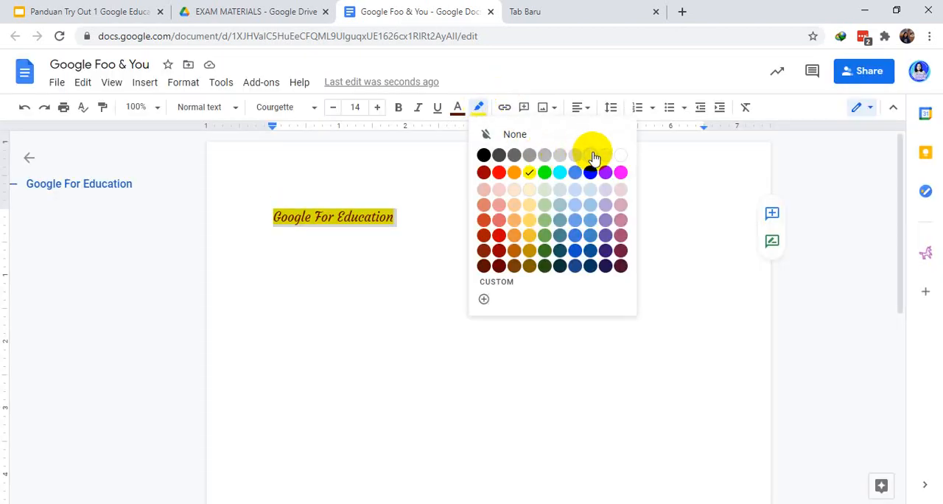
pyautogui.click(619, 156)
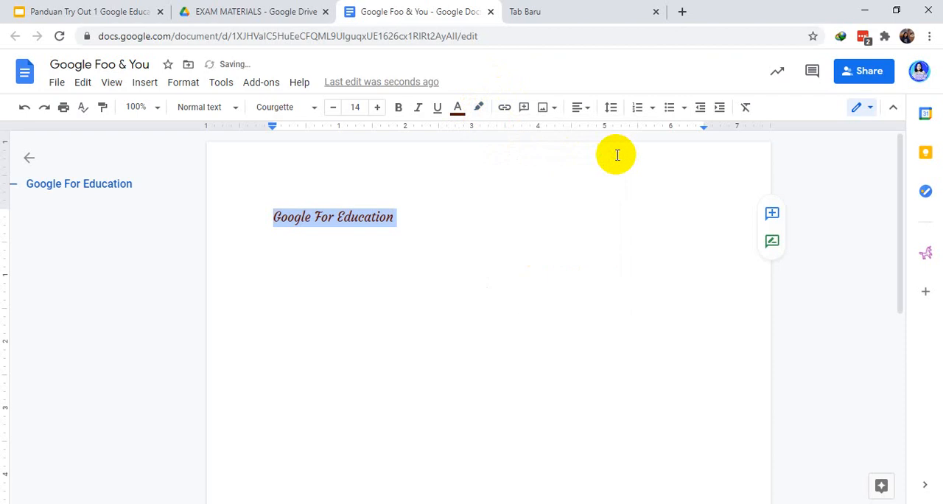
pyautogui.click(421, 212)
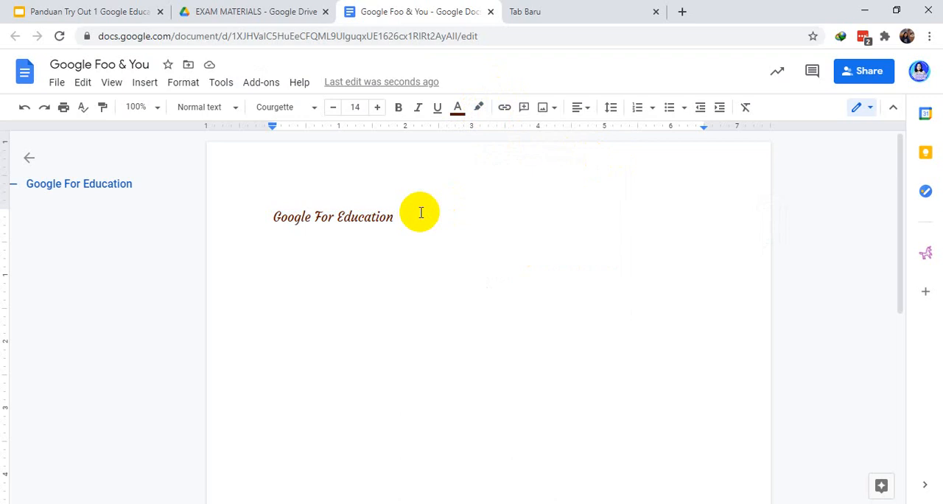
# Start a new line below "Google For Education" and open a new blank drawing there
pyautogui.press('Return')
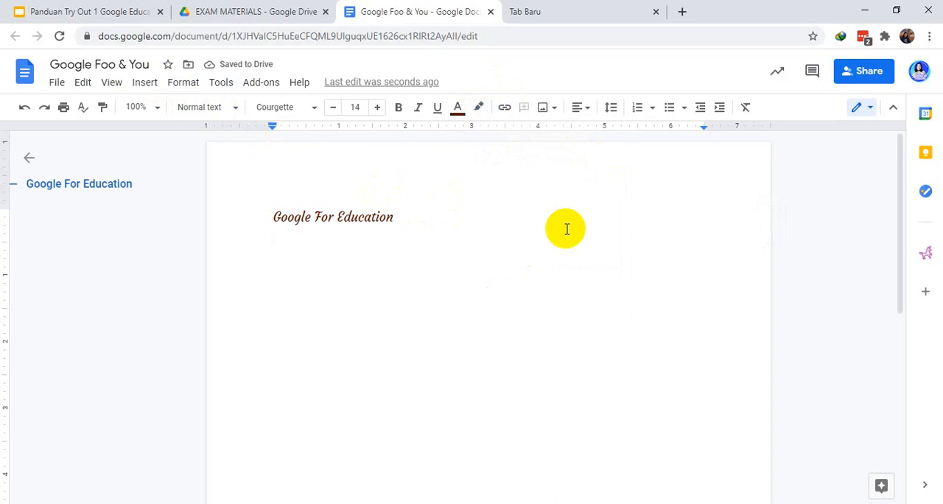
pyautogui.click(146, 82)
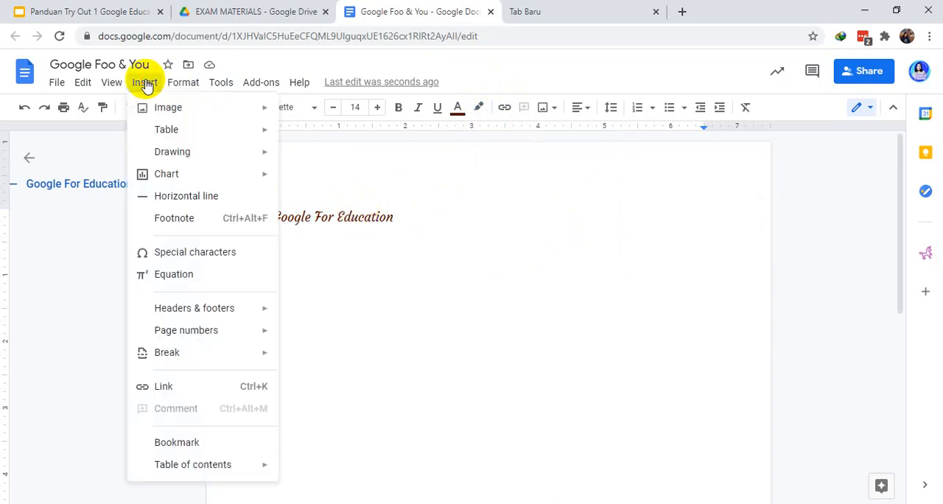
pyautogui.moveTo(184, 84)
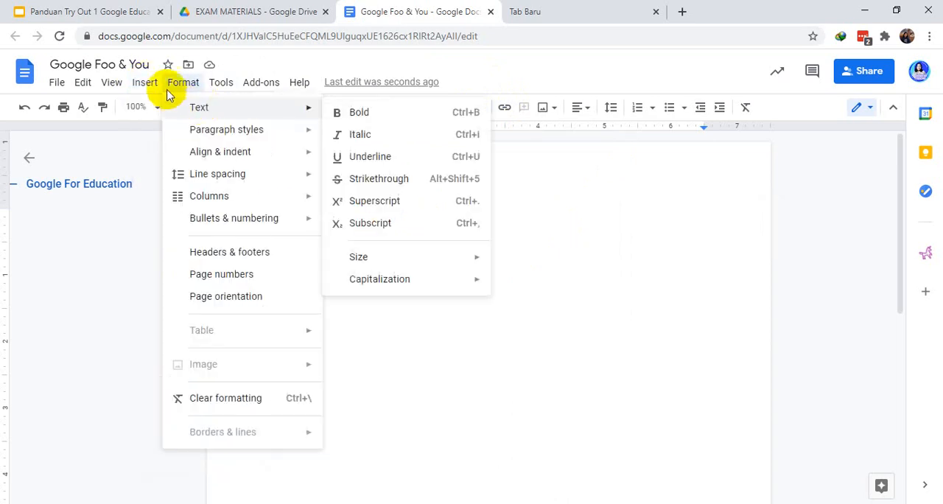
pyautogui.click(145, 85)
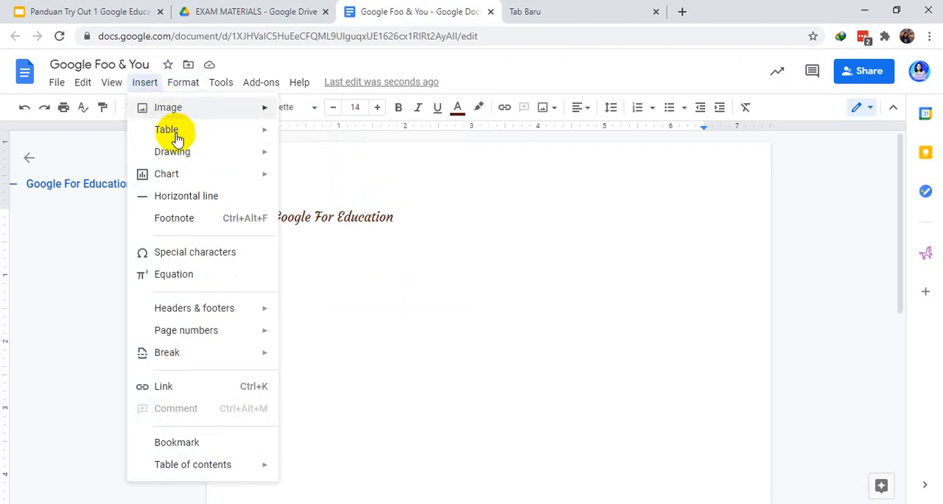
pyautogui.moveTo(184, 163)
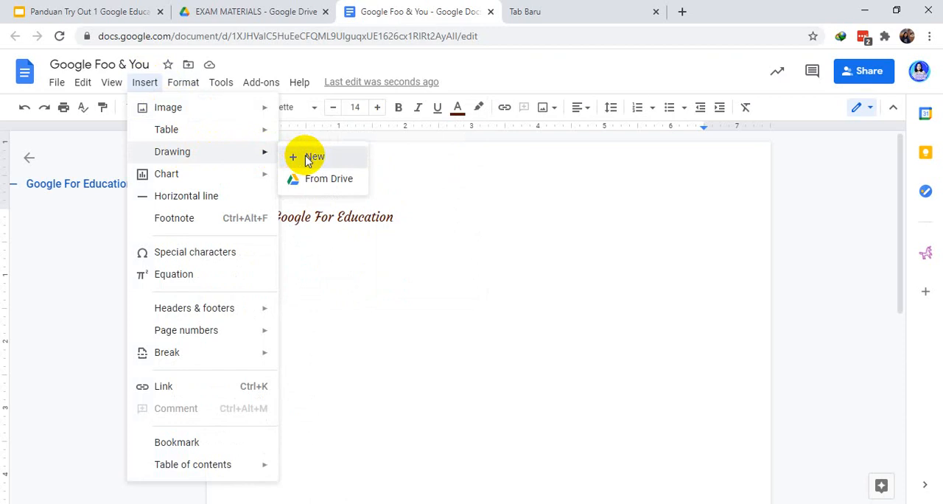
pyautogui.click(309, 158)
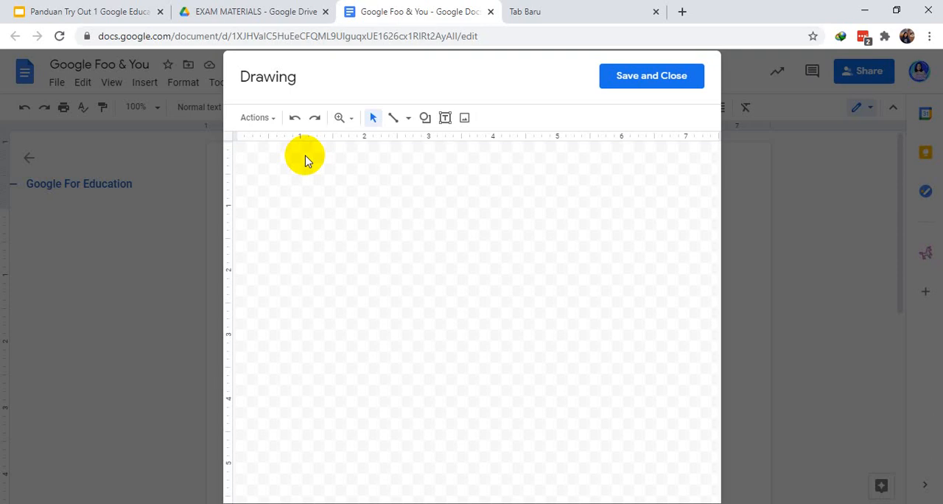
# Create word art reading "Word Art" in the drawing and save it into the document
pyautogui.click(274, 120)
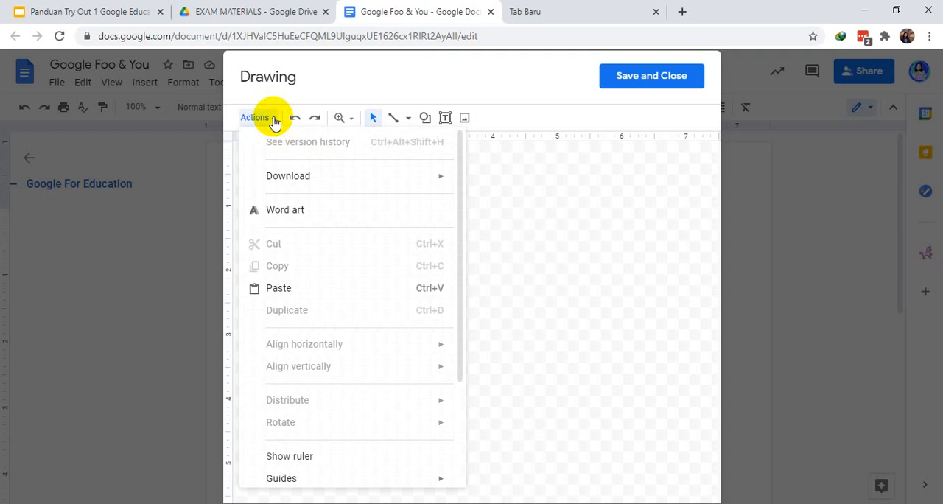
pyautogui.click(298, 219)
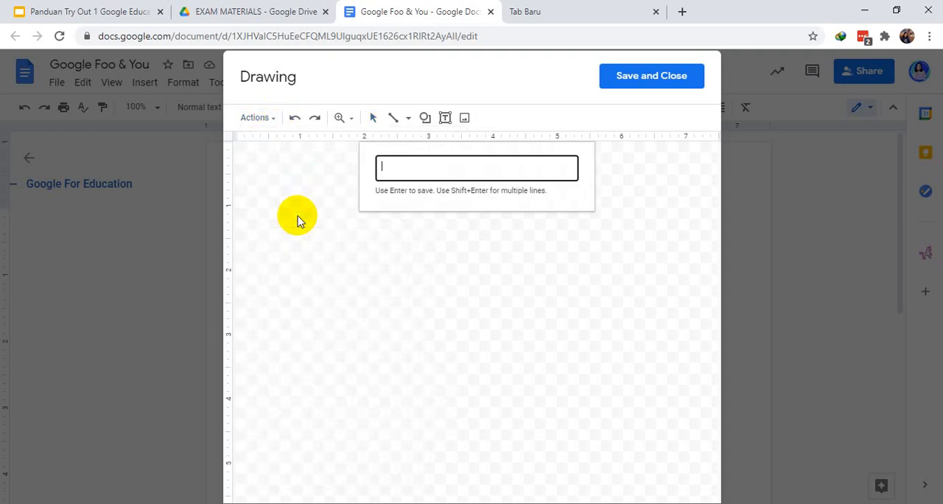
pyautogui.write('Wo')
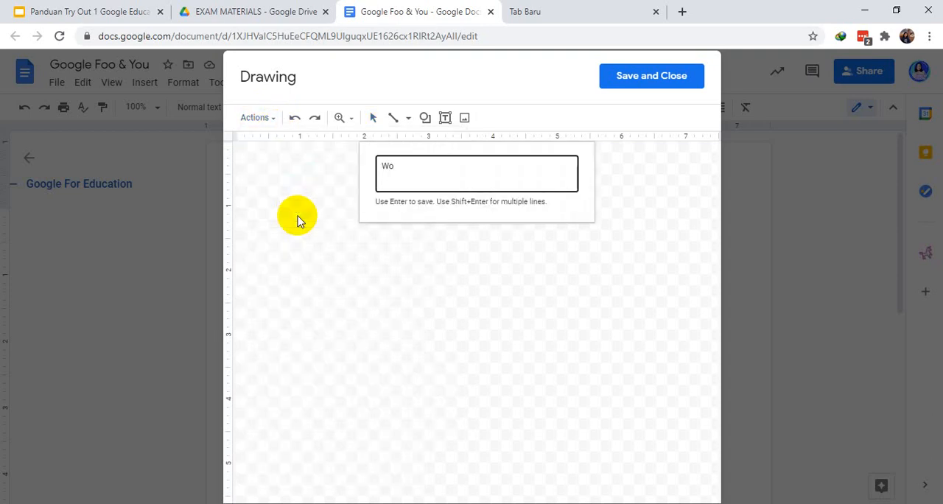
pyautogui.write('rd Art')
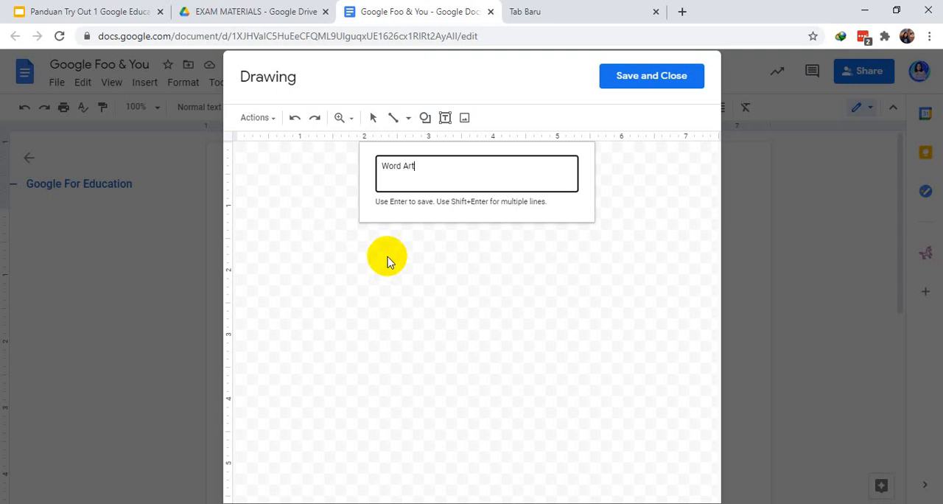
pyautogui.press('Return')
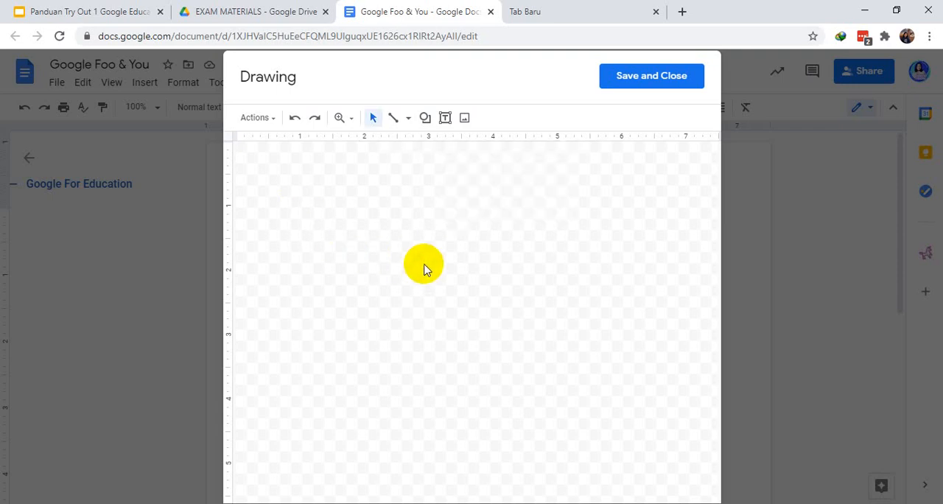
pyautogui.click(637, 77)
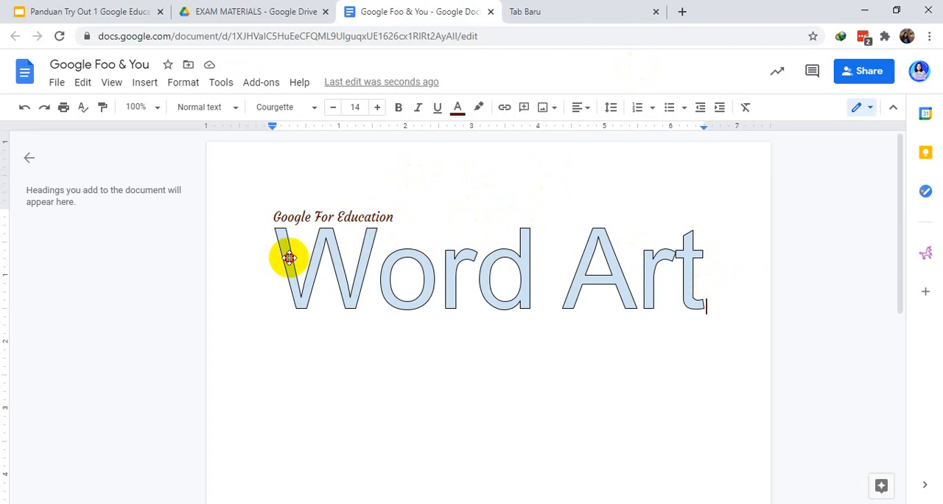
pyautogui.click(712, 286)
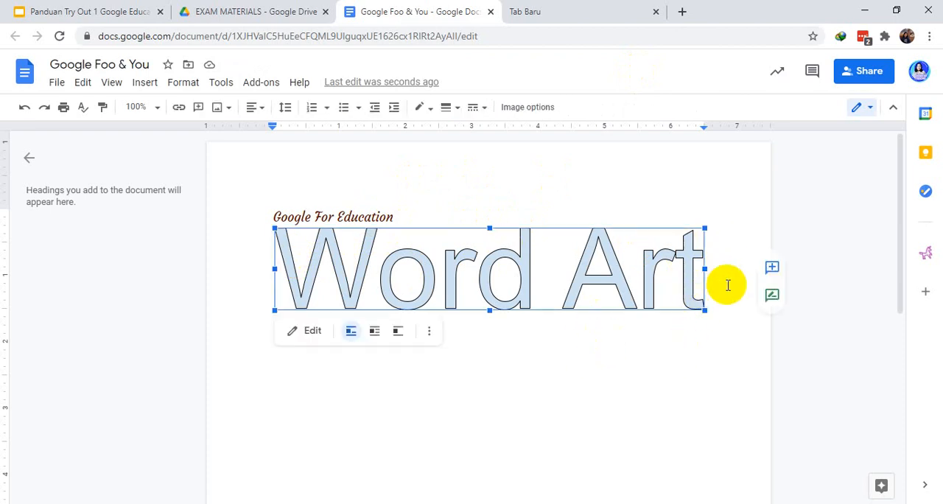
pyautogui.click(748, 257)
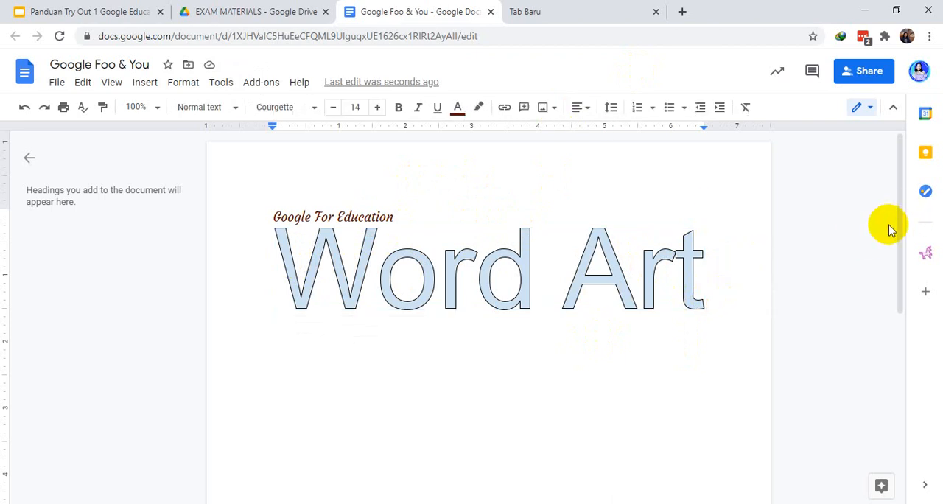
pyautogui.moveTo(905, 217); pyautogui.dragTo(903, 185)
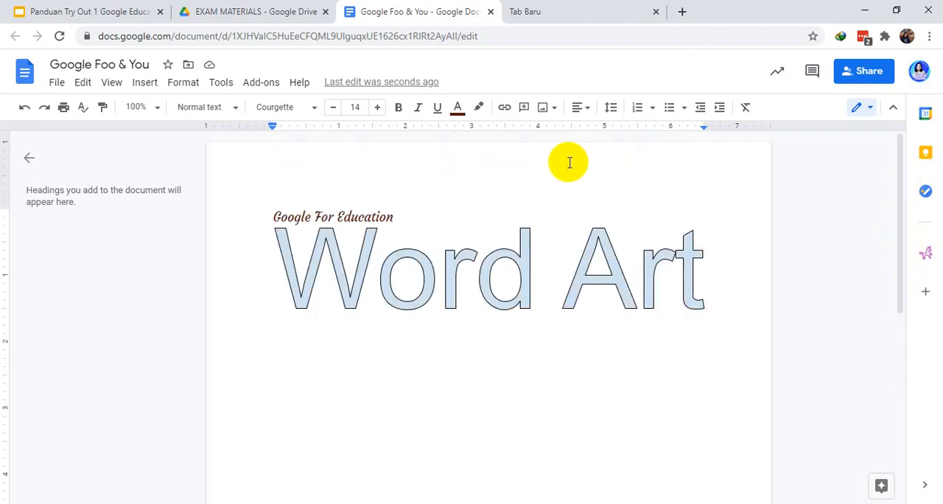
pyautogui.click(152, 86)
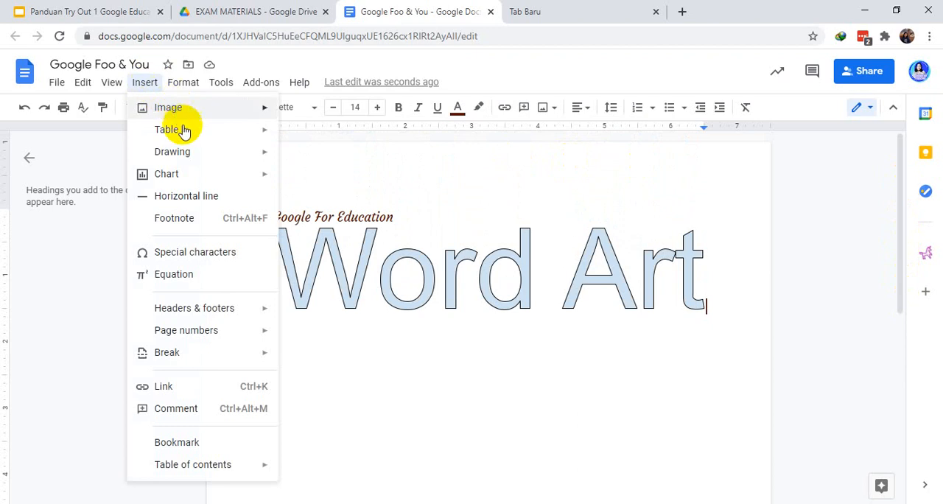
pyautogui.moveTo(187, 137)
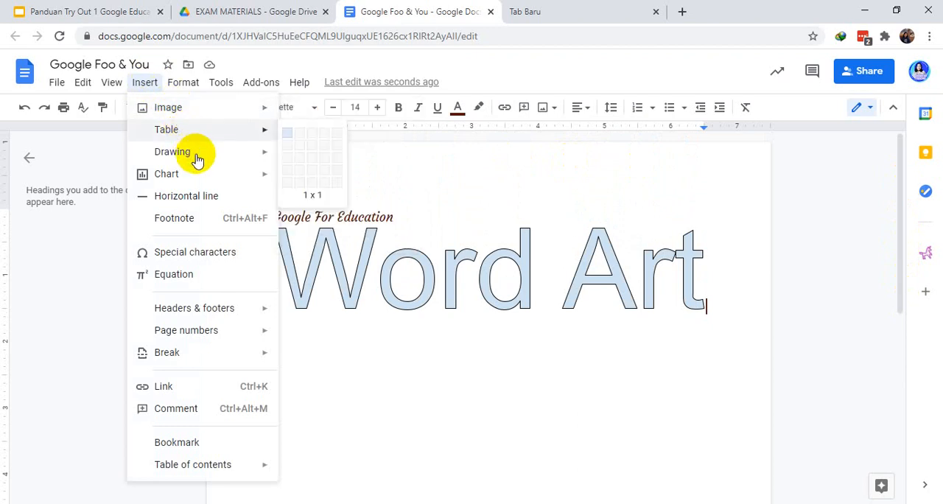
pyautogui.moveTo(204, 181)
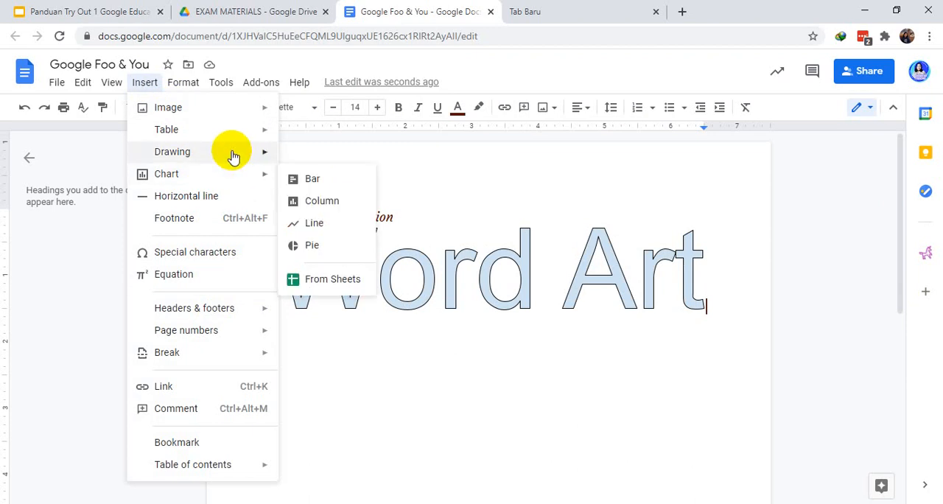
pyautogui.moveTo(256, 315)
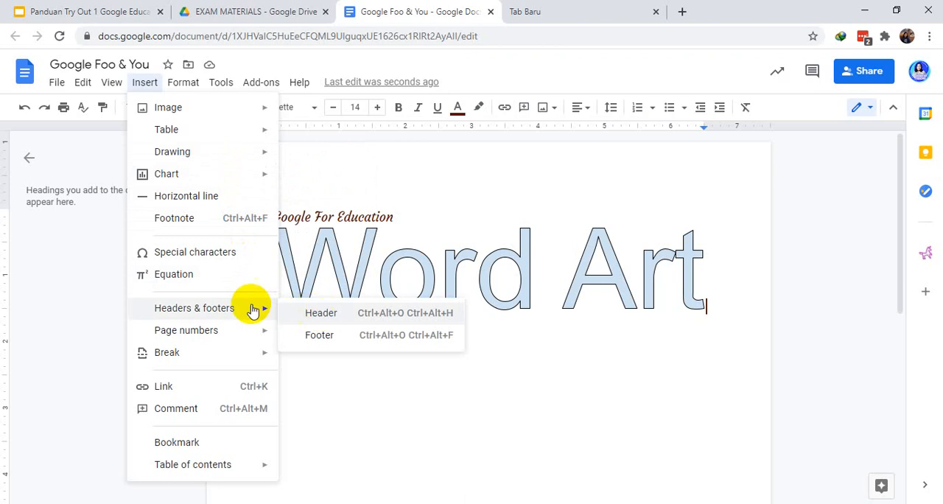
pyautogui.click(322, 162)
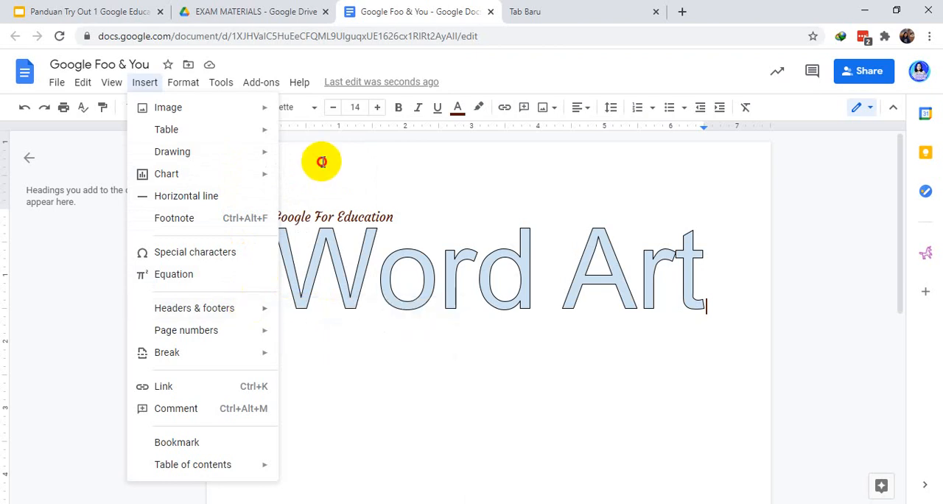
# Insert a header in the document and enter the author's full name in it
pyautogui.click(148, 83)
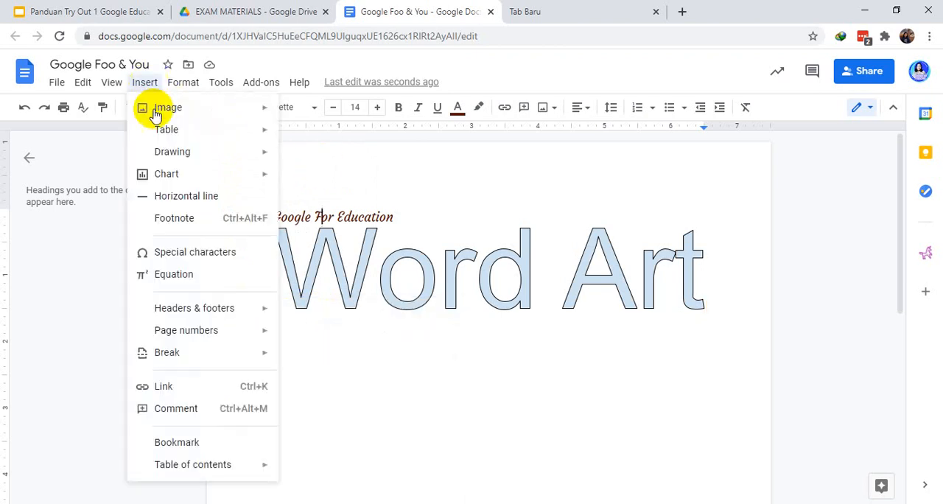
pyautogui.moveTo(221, 309)
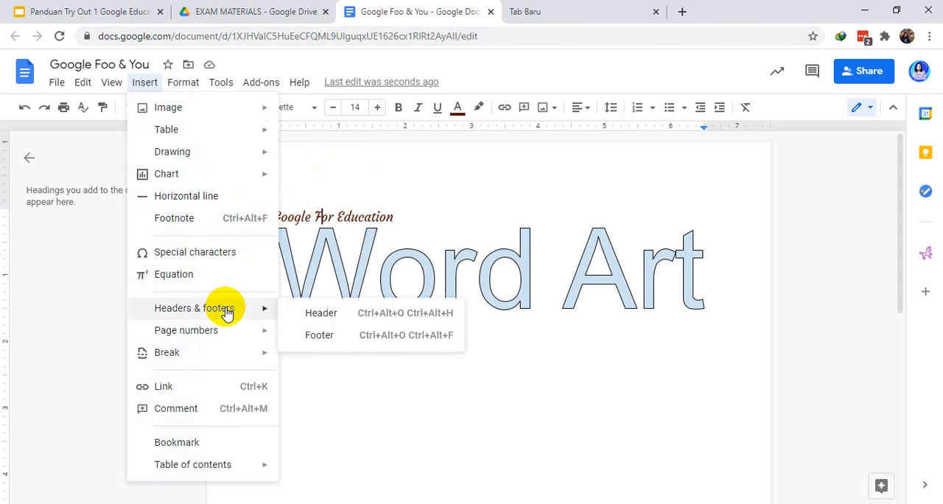
pyautogui.click(316, 315)
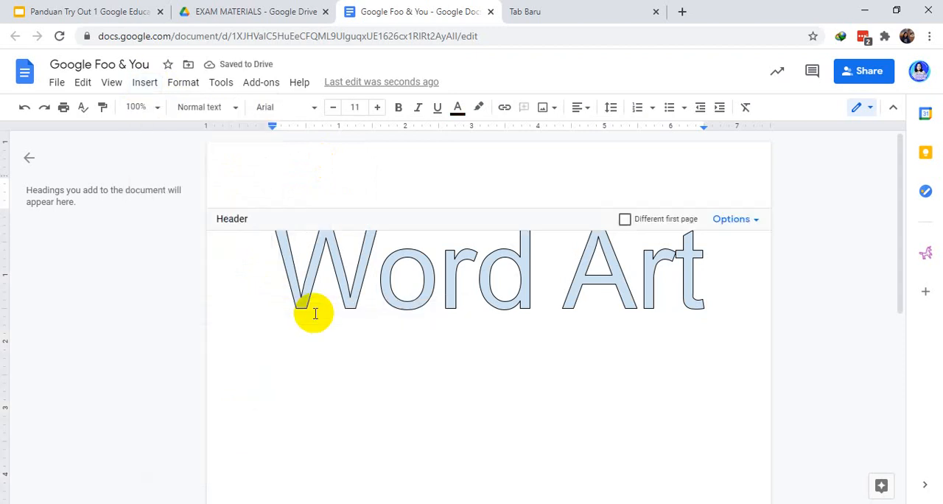
pyautogui.write('Ani')
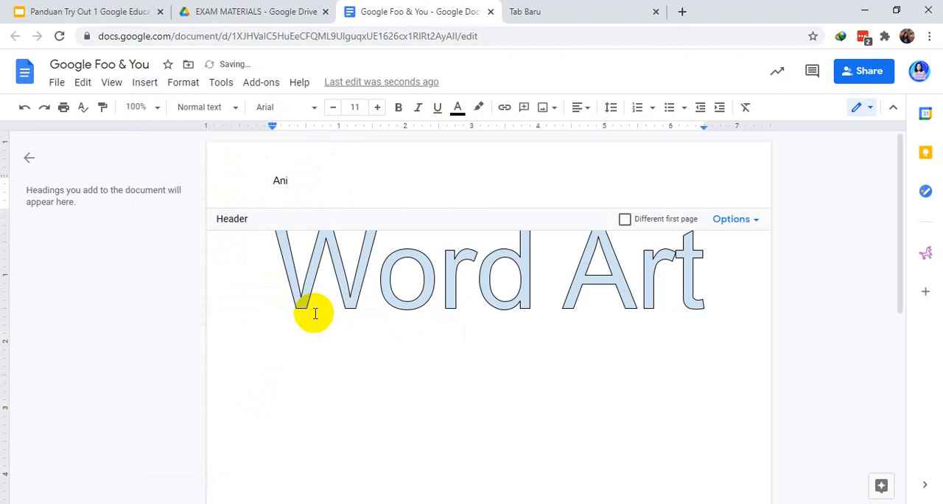
pyautogui.write('ta Sukarini')
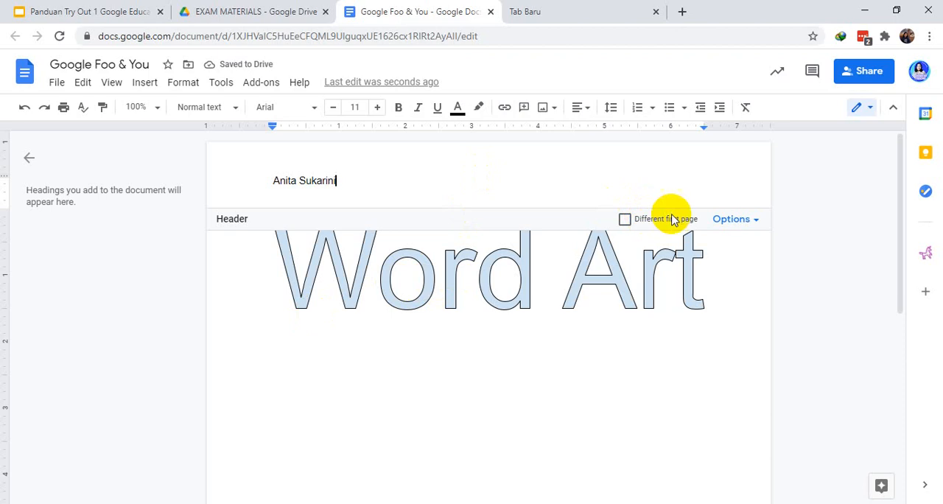
# Insert the page count after the name in the header, space it well away from the name, and return to the document body
pyautogui.click(151, 83)
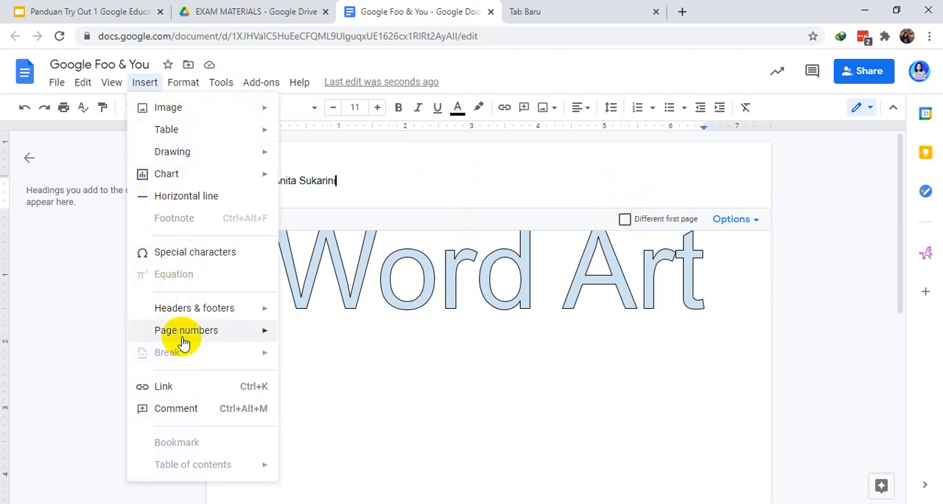
pyautogui.moveTo(181, 335)
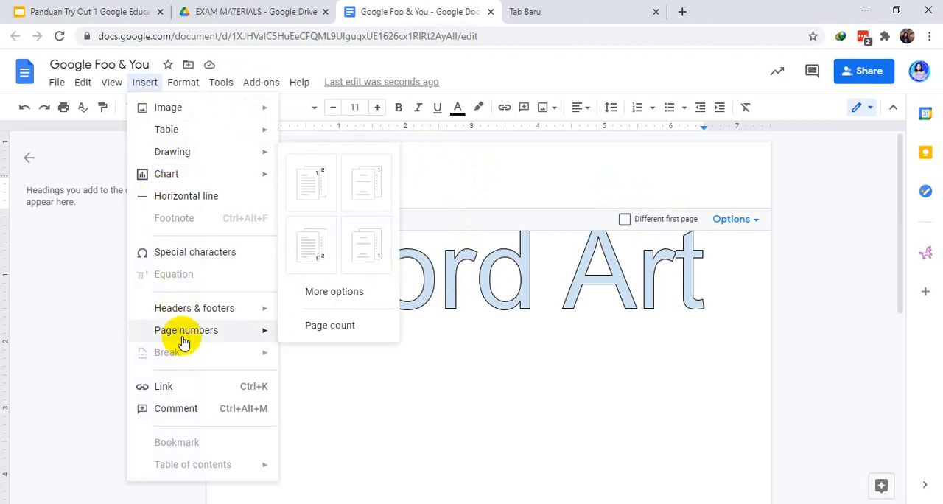
pyautogui.click(311, 332)
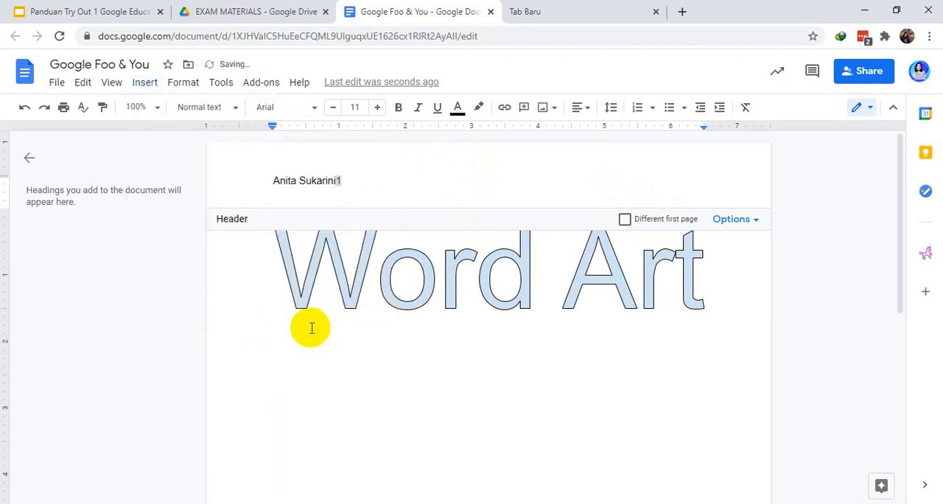
pyautogui.click(336, 181)
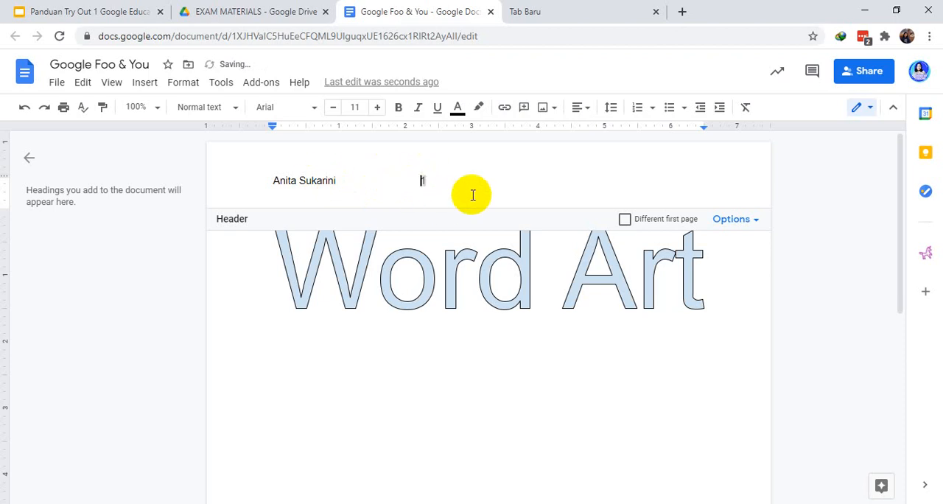
pyautogui.click(580, 349)
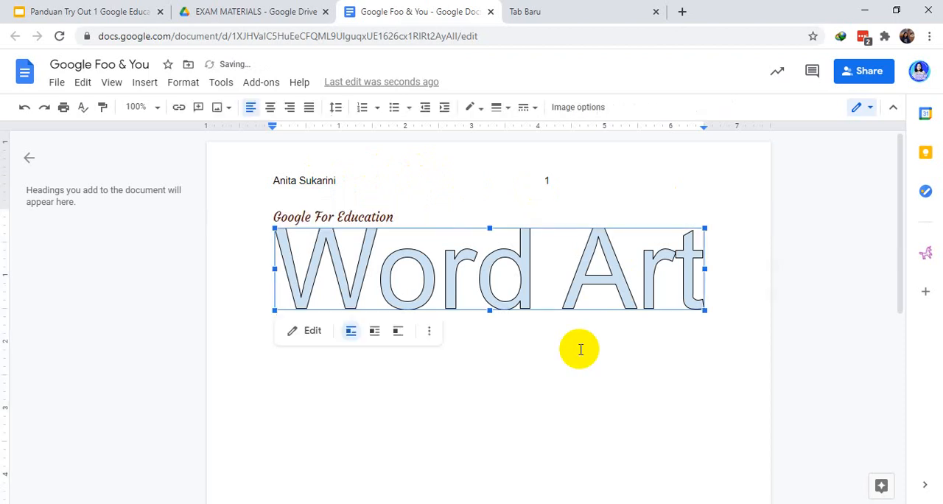
pyautogui.moveTo(903, 180); pyautogui.dragTo(918, 153)
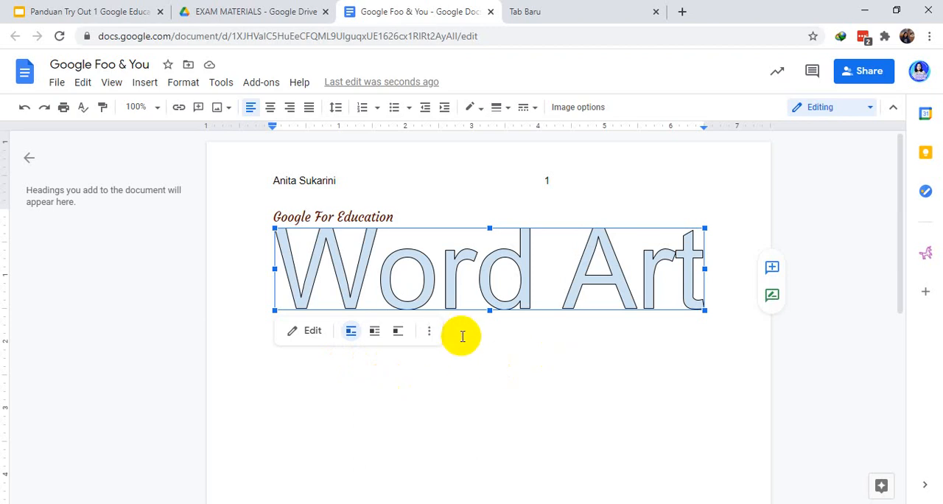
# Add blank lines below the word art until the document extends onto a second page
pyautogui.click(385, 219)
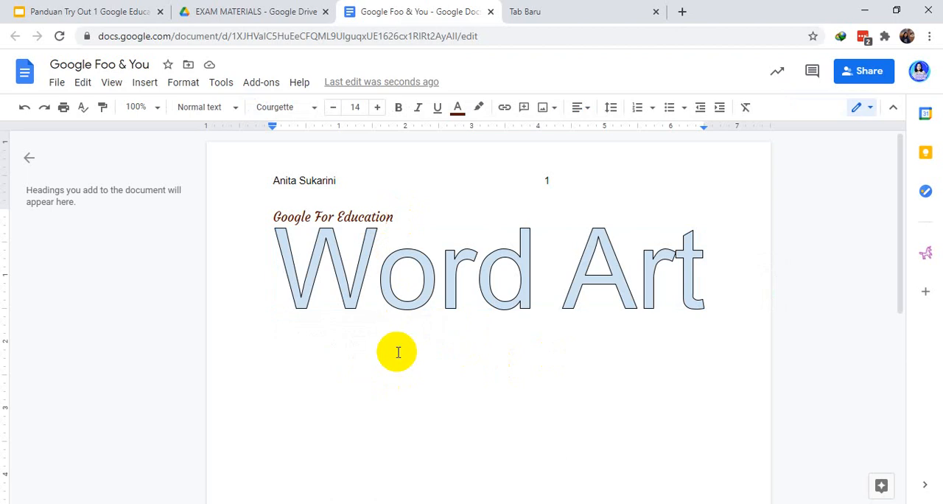
pyautogui.click(725, 293)
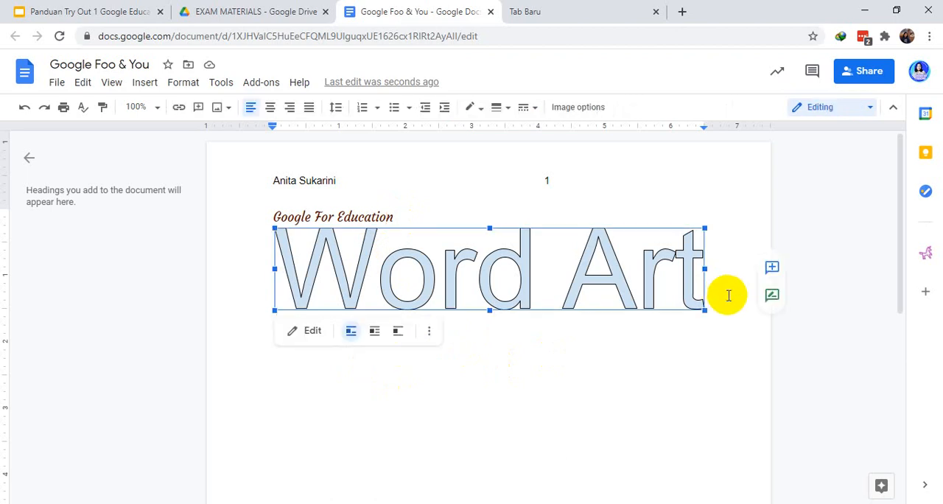
pyautogui.click(728, 296)
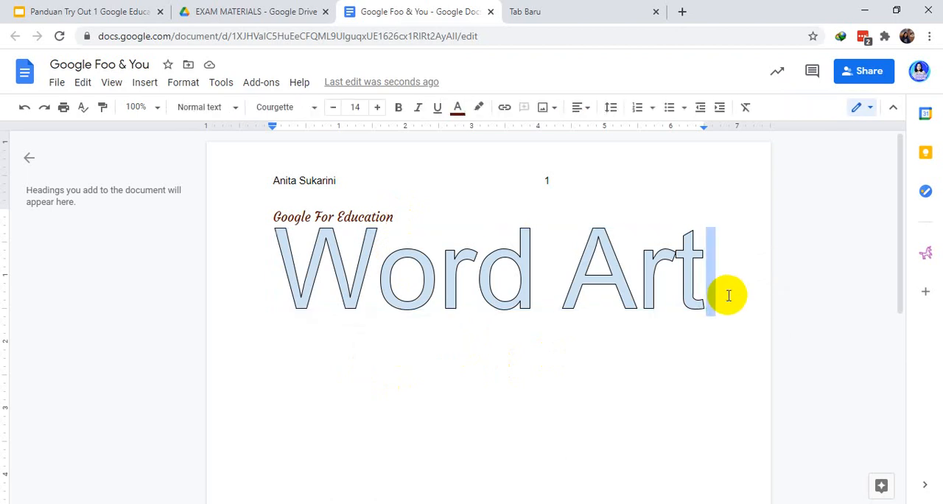
pyautogui.press('Return')
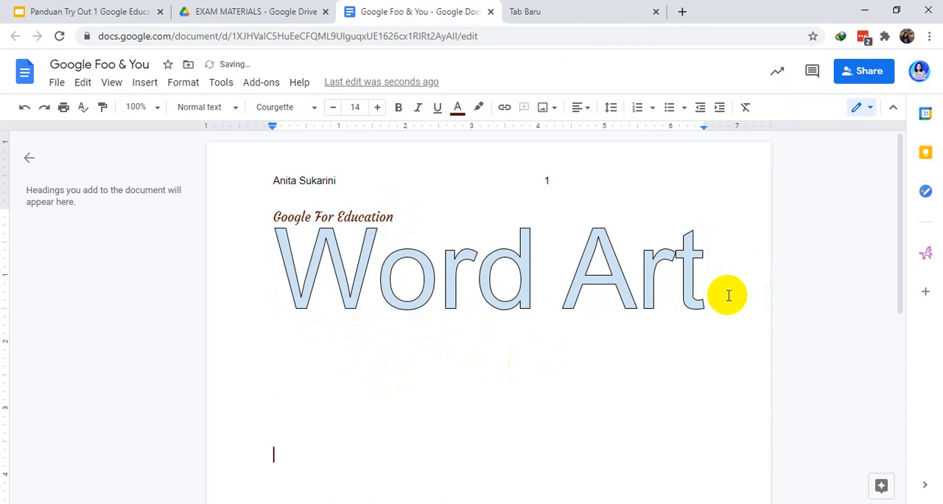
pyautogui.press('Return')
pyautogui.press('Return')
pyautogui.press('Return')
pyautogui.press('Return')
pyautogui.press('Return')
pyautogui.press('Return')
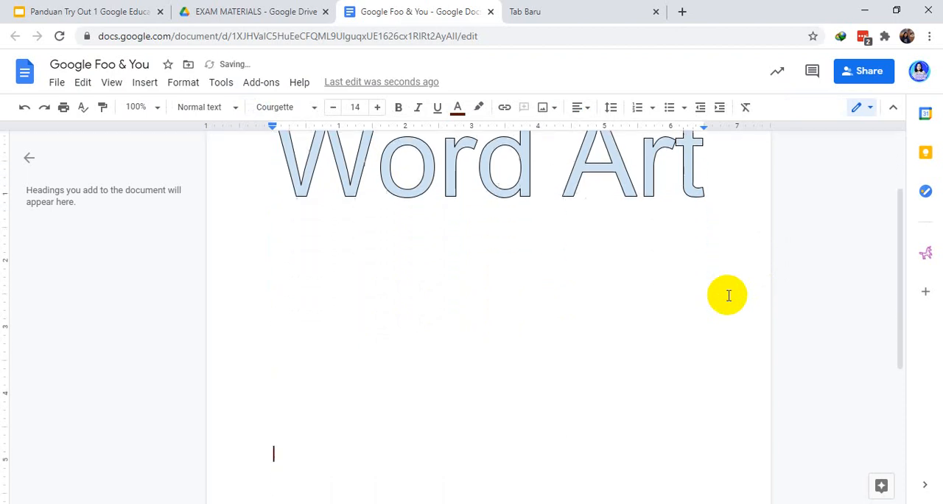
pyautogui.press('Return')
pyautogui.press('Return')
pyautogui.press('Return')
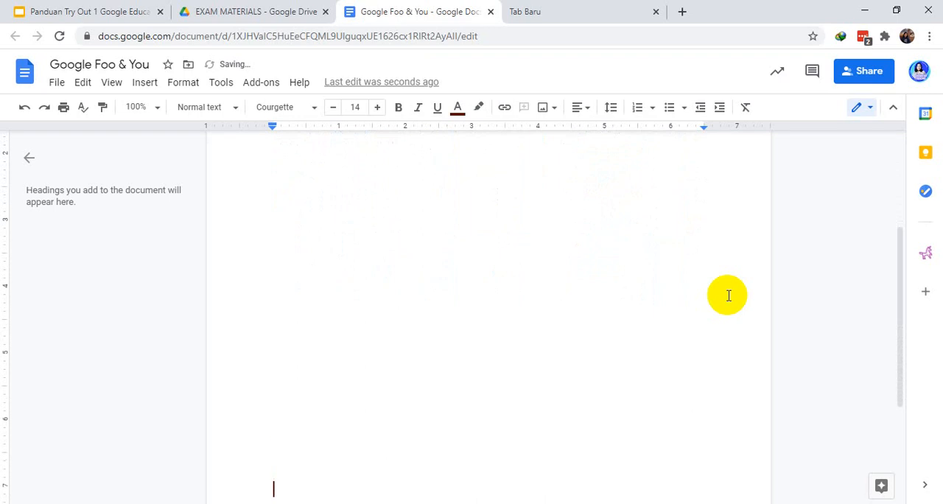
pyautogui.press('Return')
pyautogui.press('Return')
pyautogui.press('Return')
pyautogui.press('Return')
pyautogui.press('Return')
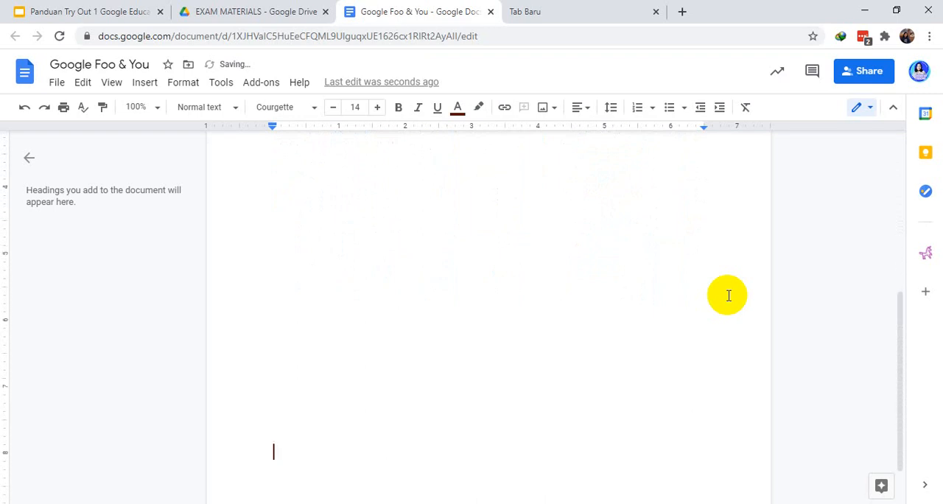
pyautogui.scroll(1, 728, 295)
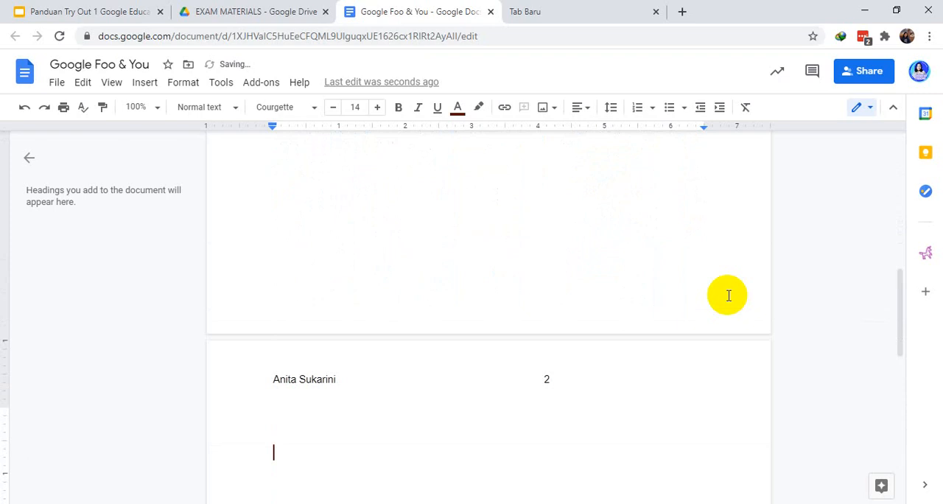
# Remove the surplus blank lines and leave the cursor on the first line of page two
pyautogui.press('BackSpace')
pyautogui.press('BackSpace')
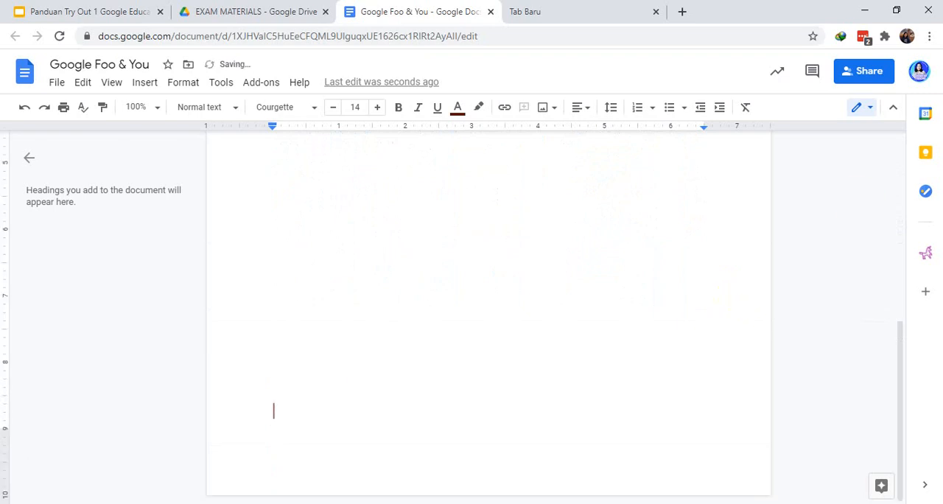
pyautogui.press('Return')
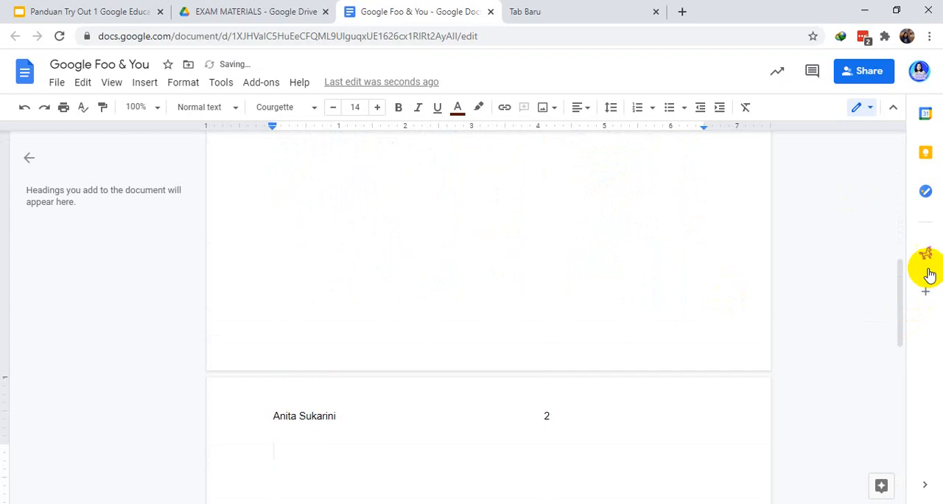
pyautogui.moveTo(903, 303); pyautogui.dragTo(905, 337)
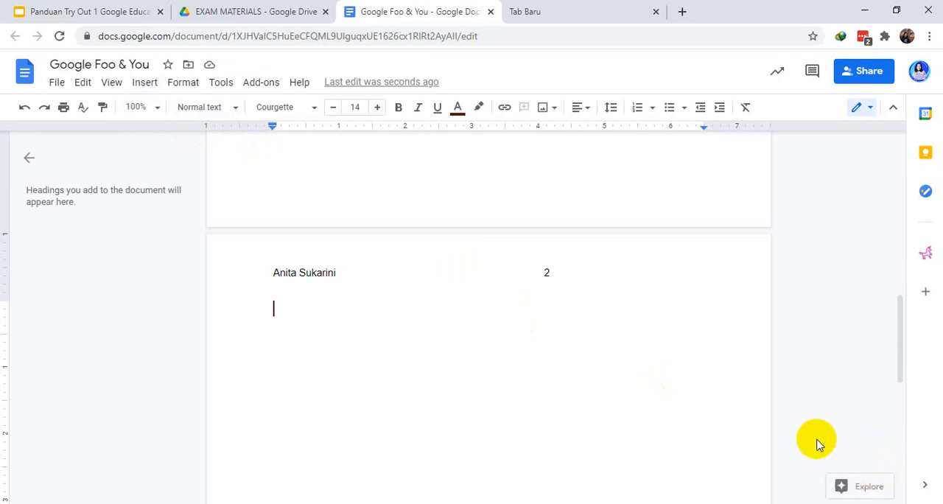
pyautogui.moveTo(899, 318)
pyautogui.mouseDown()
pyautogui.moveTo(893, 419)
pyautogui.moveTo(899, 324)
pyautogui.mouseUp()
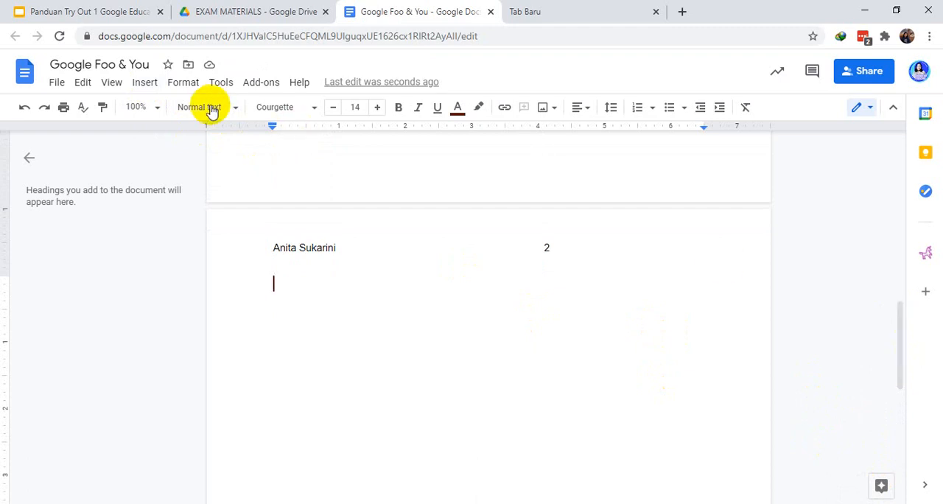
# Insert an empty footnote referenced from the first line of page two
pyautogui.click(147, 86)
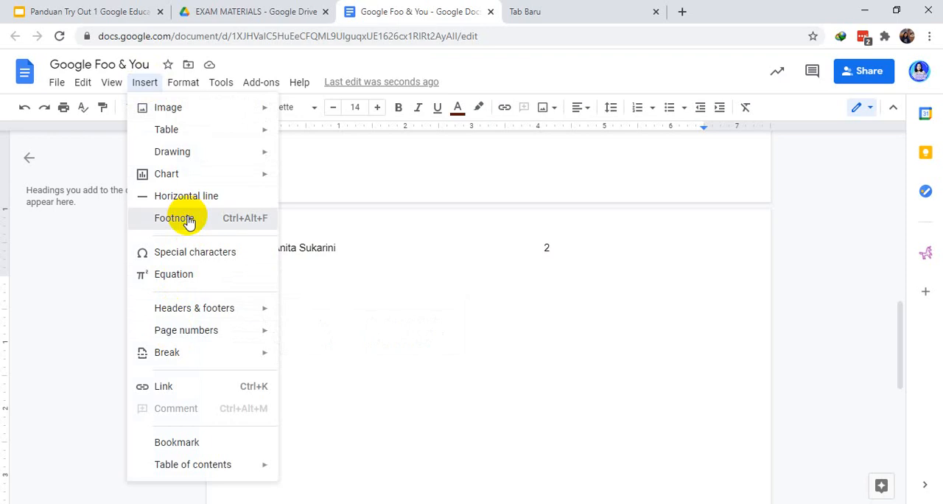
pyautogui.click(189, 220)
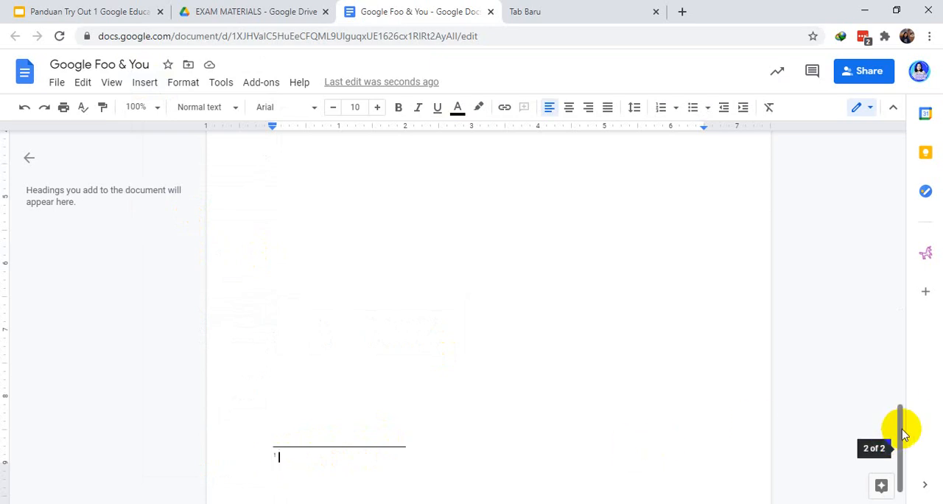
pyautogui.moveTo(905, 428); pyautogui.dragTo(900, 451)
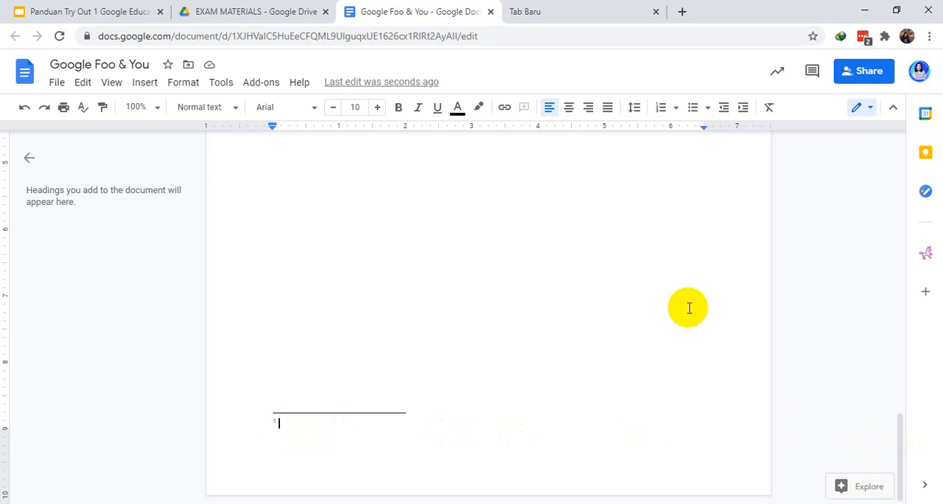
# Open the Explore tool alongside the document
pyautogui.click(220, 92)
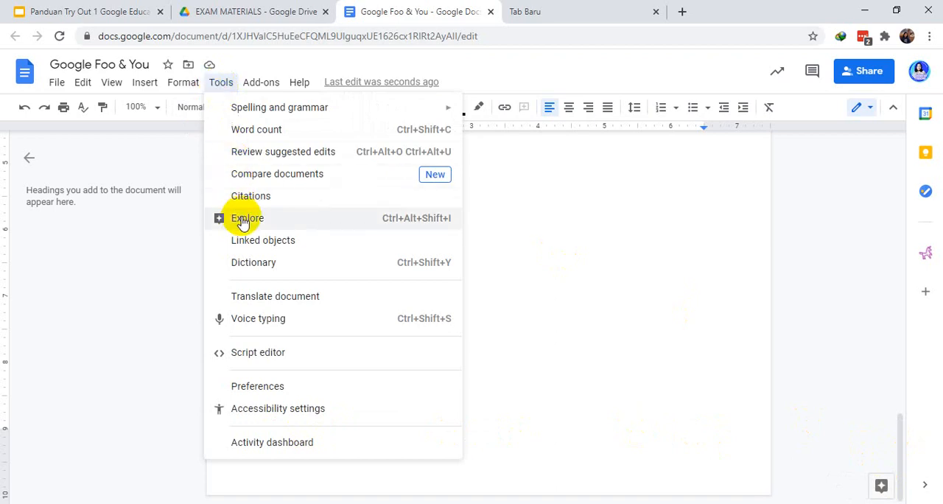
pyautogui.click(225, 84)
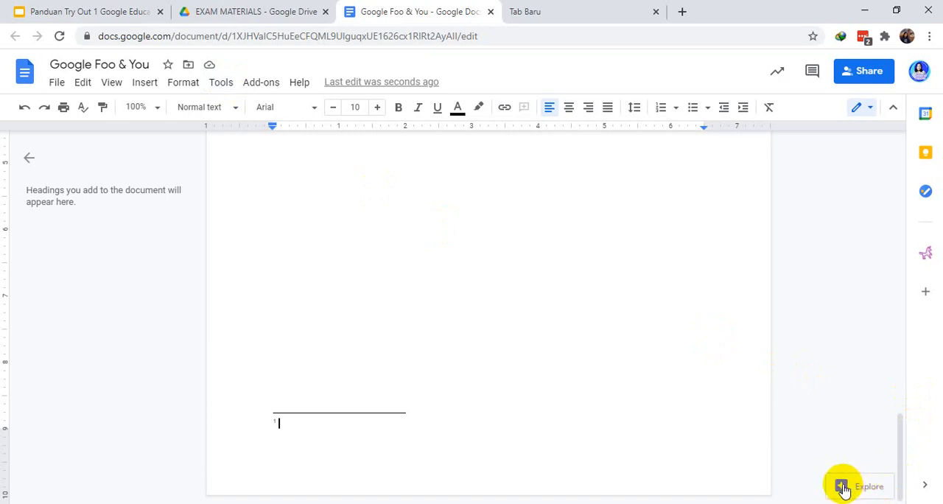
pyautogui.click(842, 486)
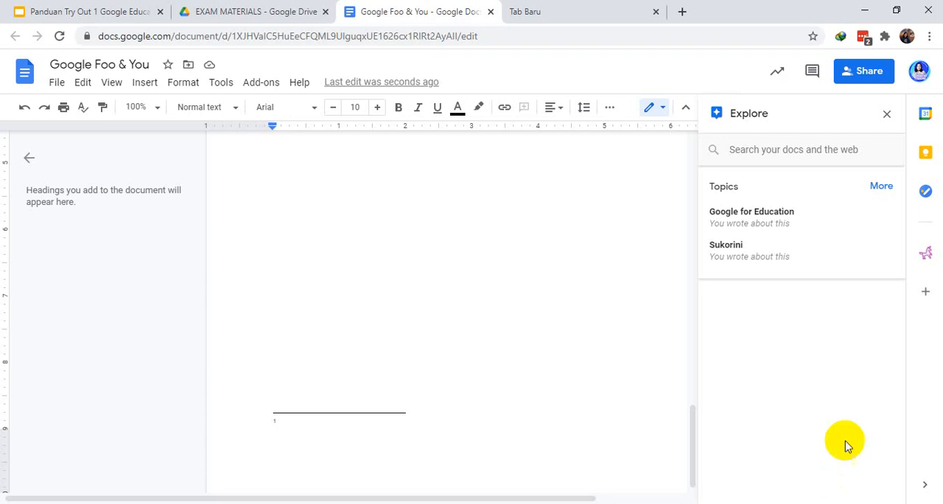
# Search the docs and the web in Explore for "Philosophy of Education"
pyautogui.click(731, 154)
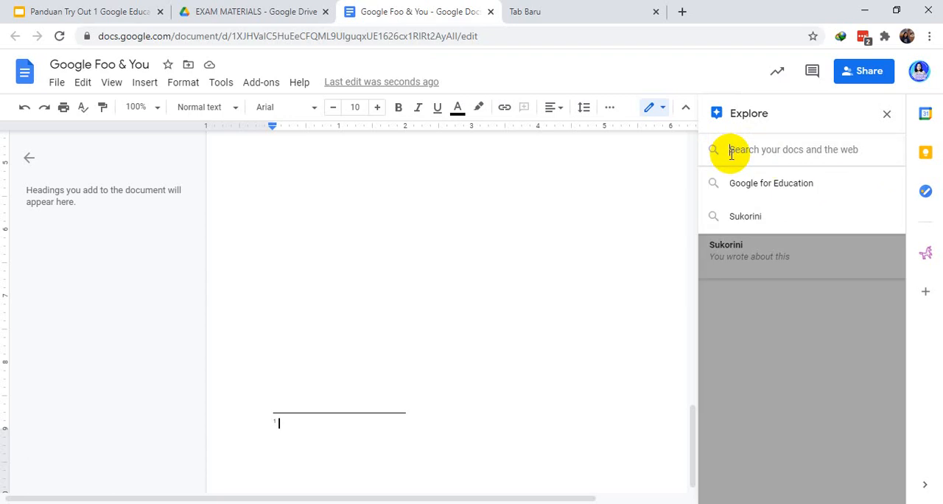
pyautogui.click(736, 216)
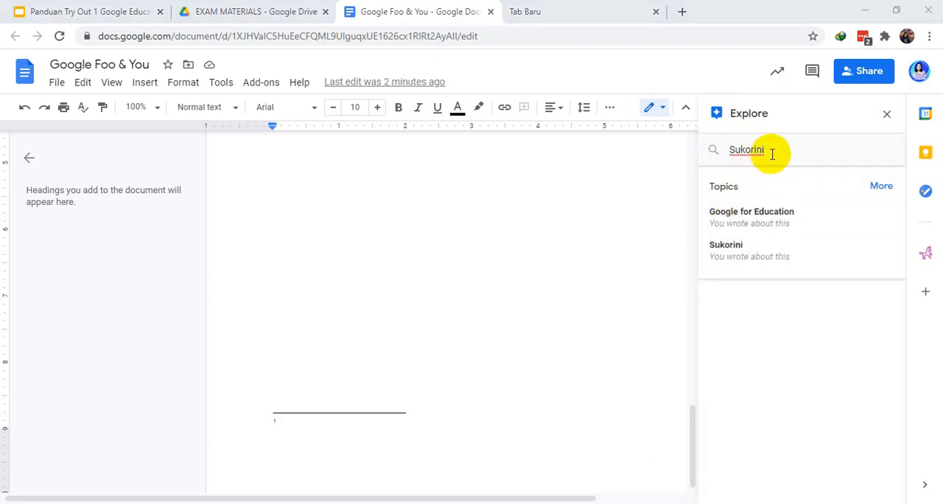
pyautogui.click(748, 149)
pyautogui.doubleClick(726, 149)
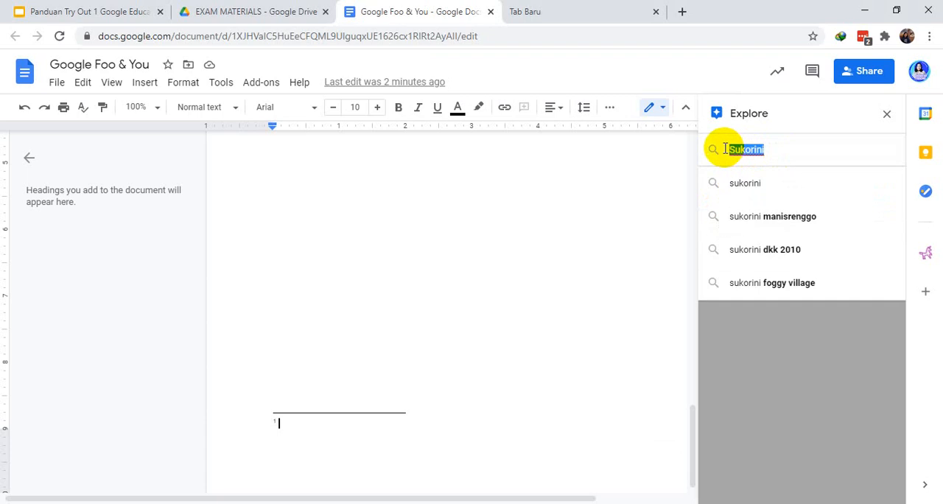
pyautogui.write('Philosophy of')
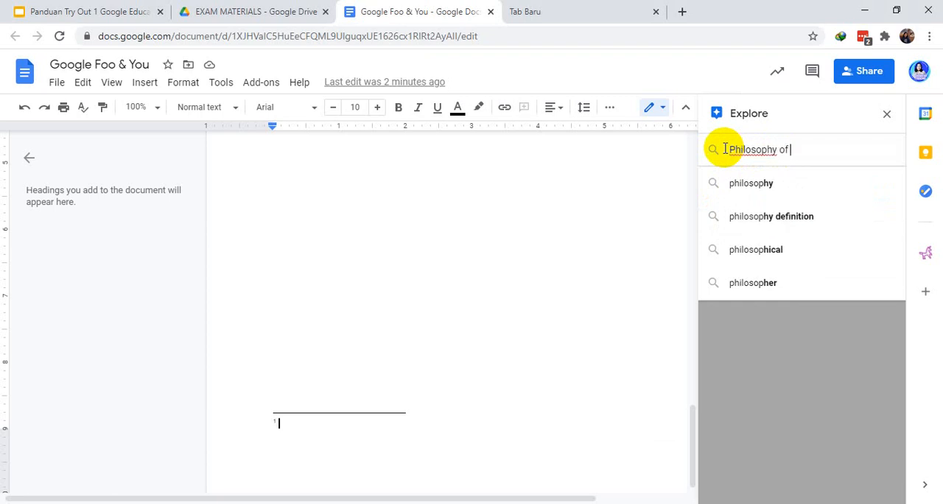
pyautogui.write('Educati')
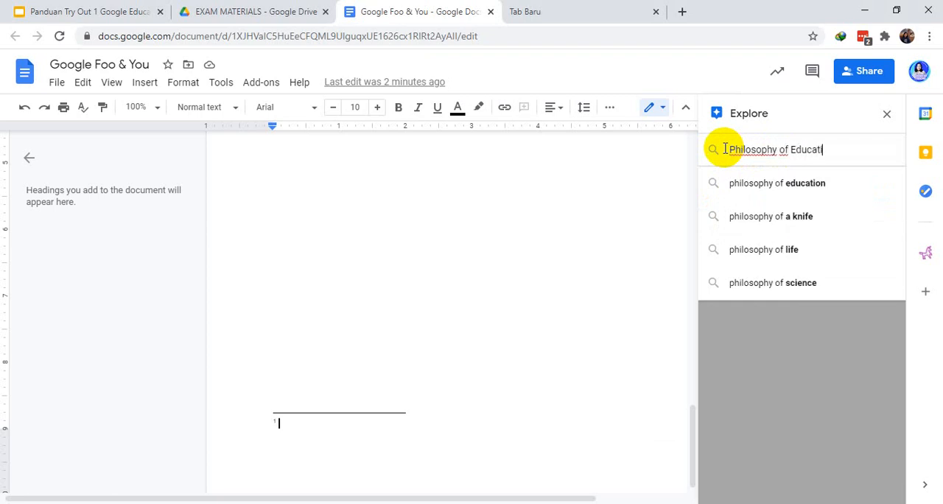
pyautogui.write('on')
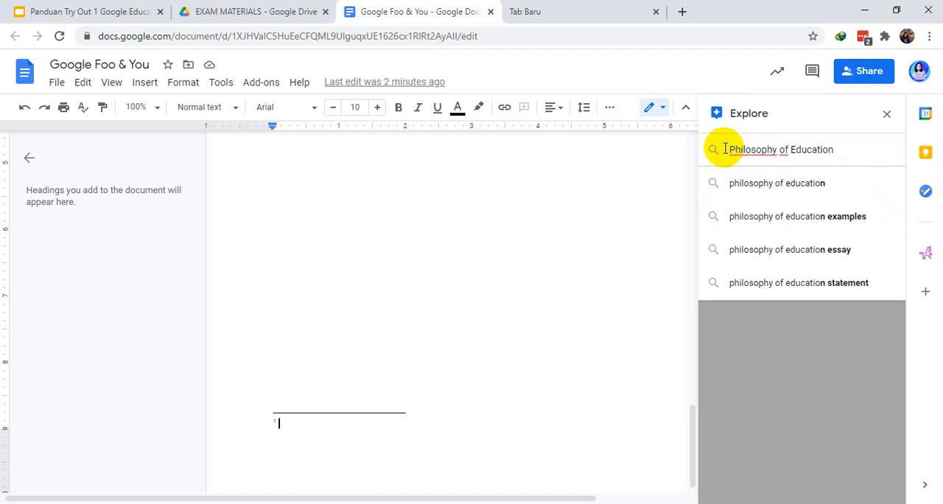
pyautogui.press('Return')
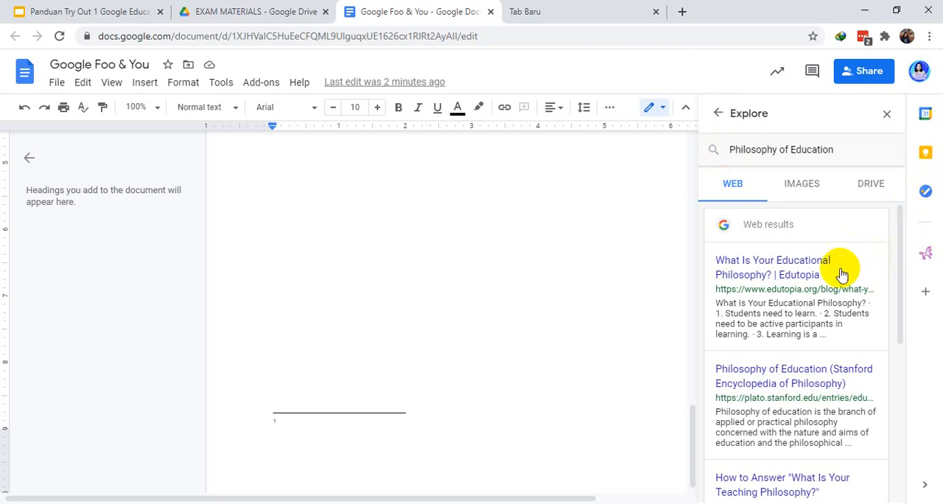
# Refine the Explore search to "Philosophy of Education wikipedia", open the first Wikipedia result in its own tab and return to the document
pyautogui.doubleClick(287, 425)
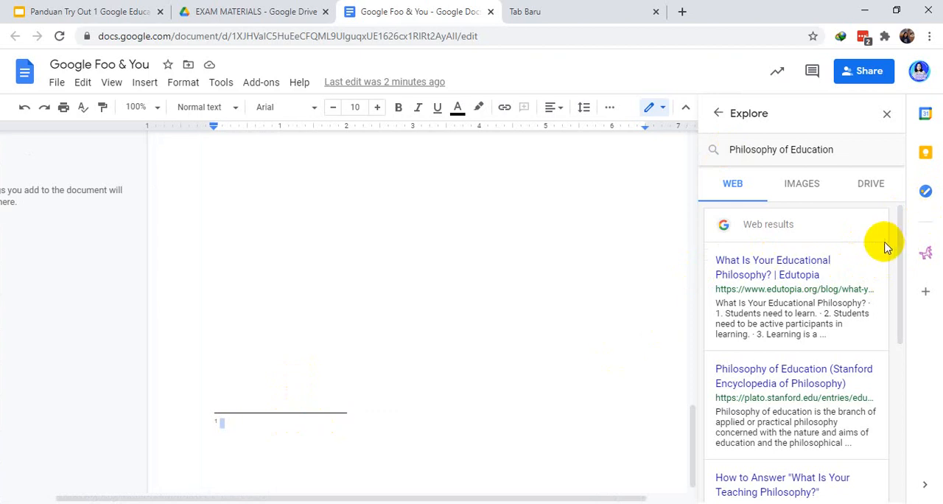
pyautogui.moveTo(900, 217); pyautogui.dragTo(898, 254)
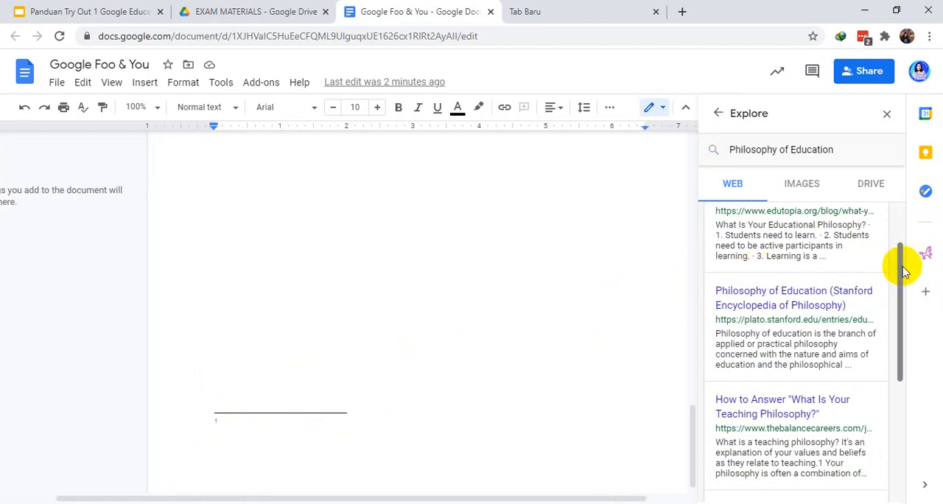
pyautogui.moveTo(903, 263)
pyautogui.mouseDown()
pyautogui.moveTo(902, 215)
pyautogui.moveTo(900, 311)
pyautogui.moveTo(913, 232)
pyautogui.mouseUp()
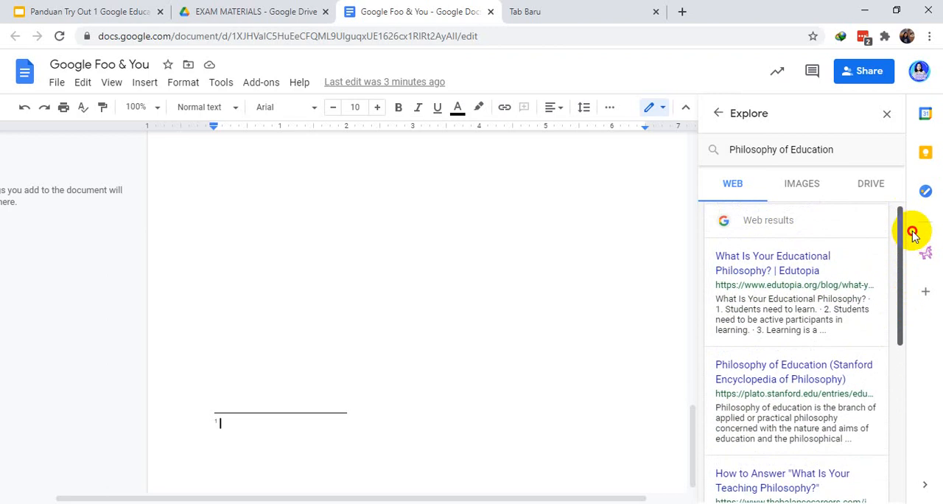
pyautogui.click(853, 152)
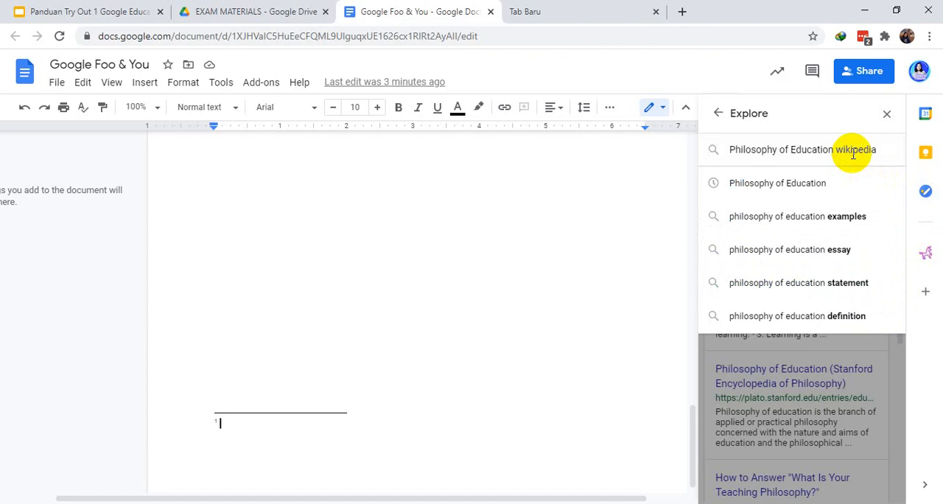
pyautogui.press('Return')
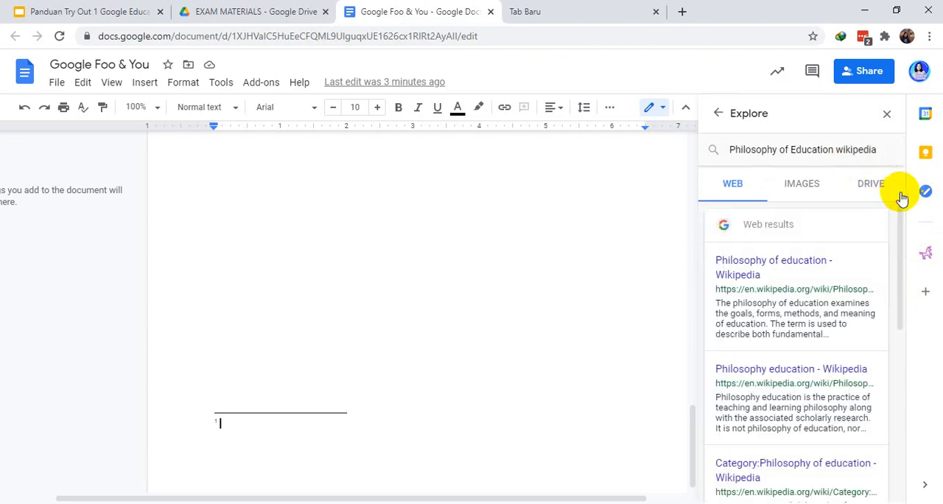
pyautogui.click(761, 273)
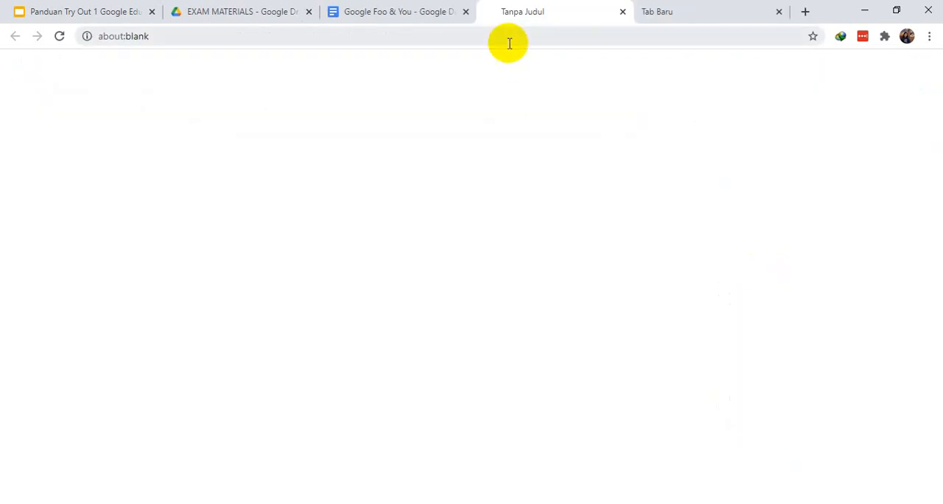
pyautogui.click(414, 20)
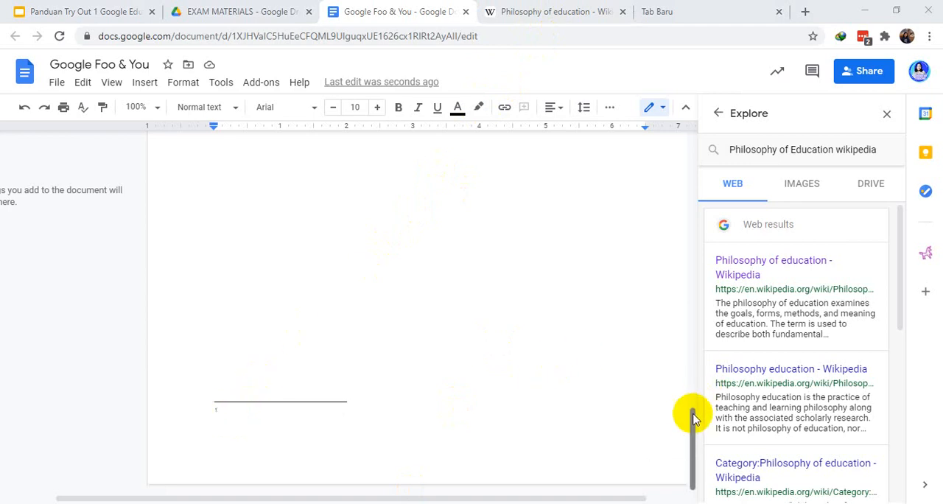
pyautogui.click(694, 384)
pyautogui.moveTo(694, 385); pyautogui.dragTo(694, 295)
pyautogui.click(215, 333)
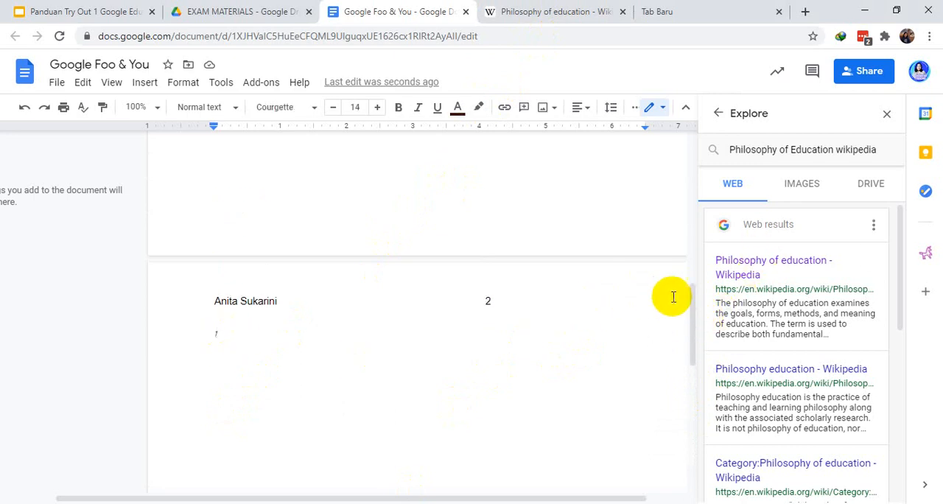
pyautogui.moveTo(692, 300)
pyautogui.mouseDown()
pyautogui.moveTo(684, 437)
pyautogui.moveTo(685, 316)
pyautogui.mouseUp()
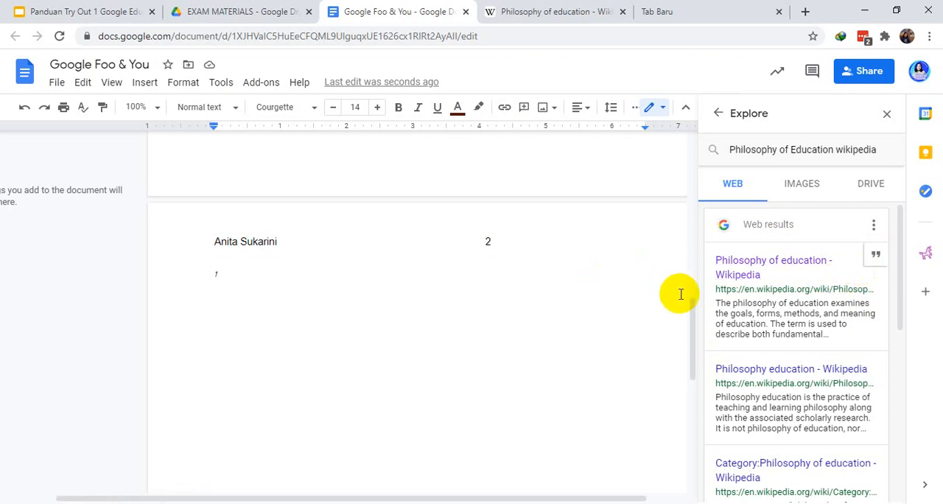
pyautogui.moveTo(692, 317); pyautogui.dragTo(678, 448)
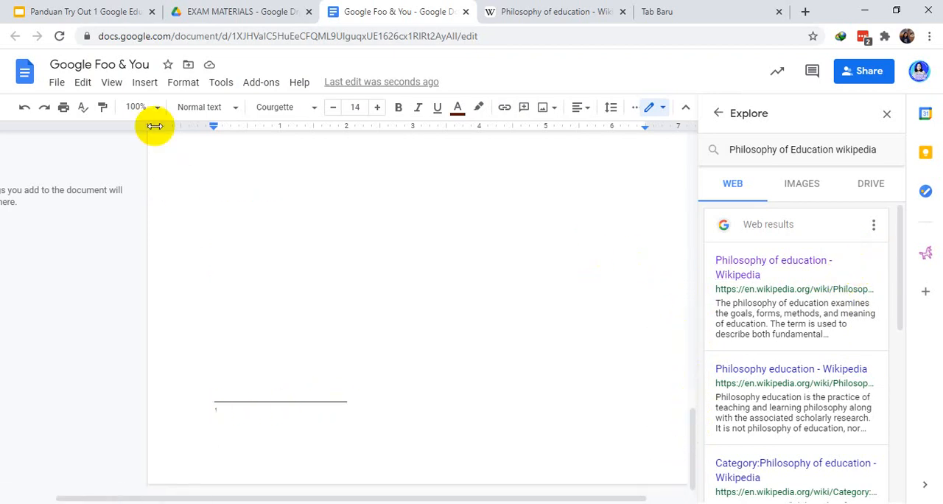
pyautogui.click(145, 83)
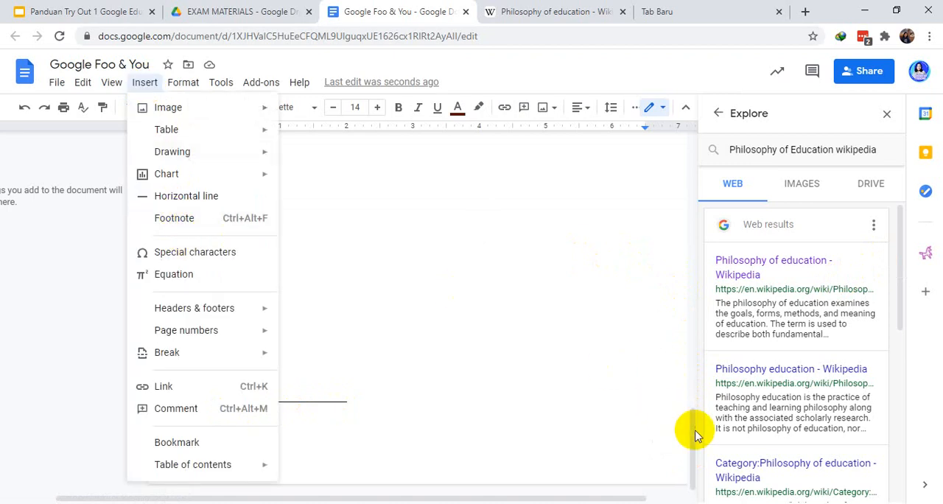
pyautogui.moveTo(691, 433); pyautogui.dragTo(688, 301)
# Cite the "Philosophy of education - Wikipedia" search result as a footnote, directly after the existing footnote reference on page two
pyautogui.click(229, 339)
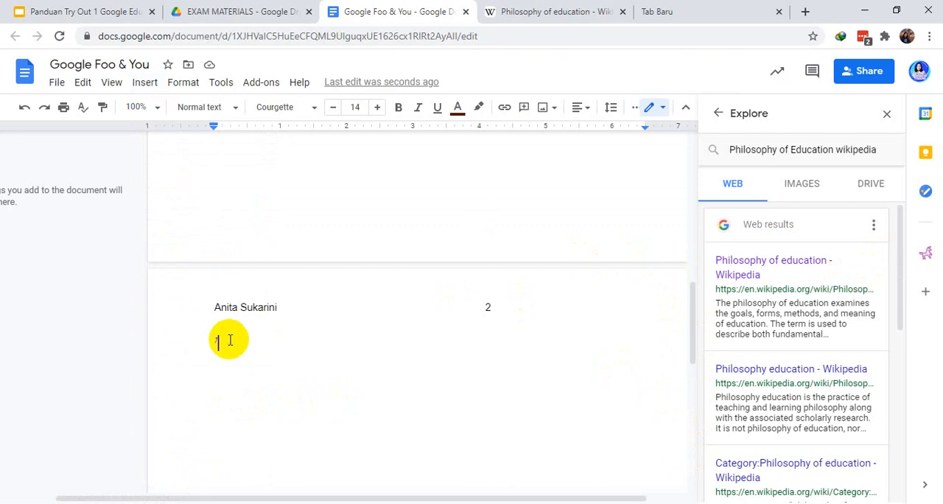
pyautogui.doubleClick(247, 341)
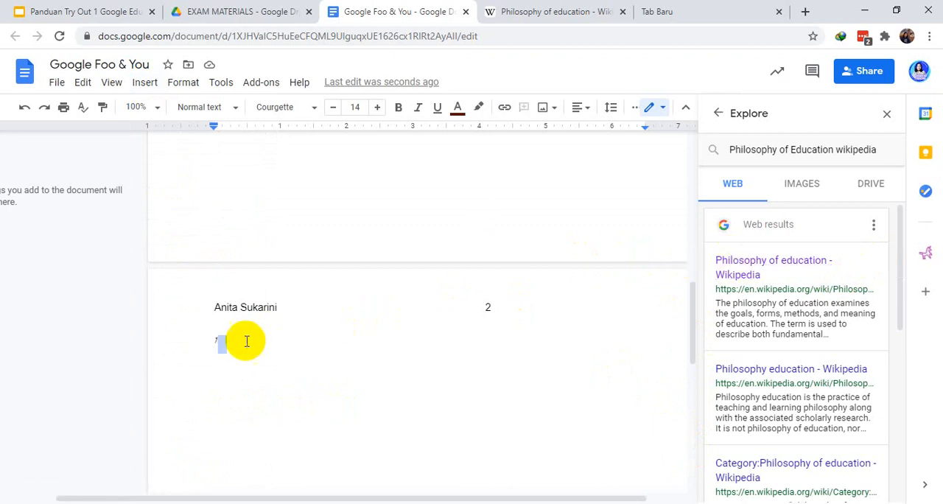
pyautogui.click(235, 340)
pyautogui.moveTo(804, 284)
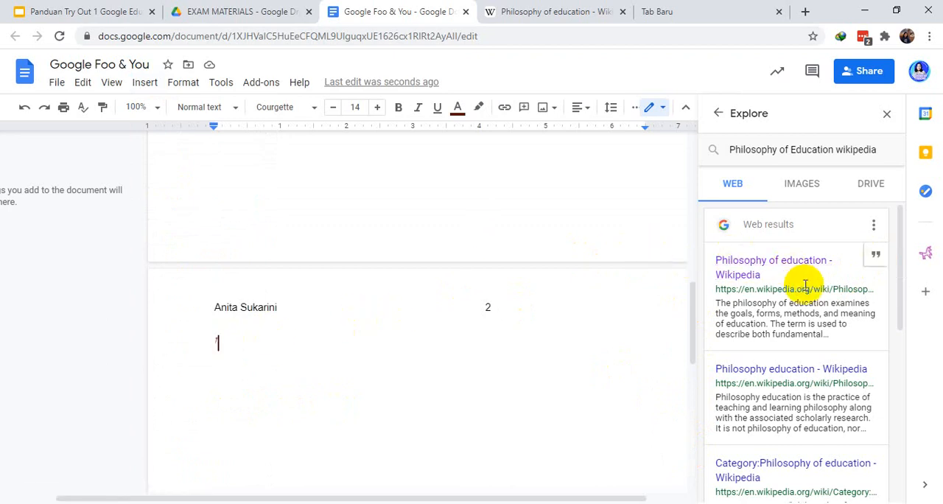
pyautogui.click(875, 258)
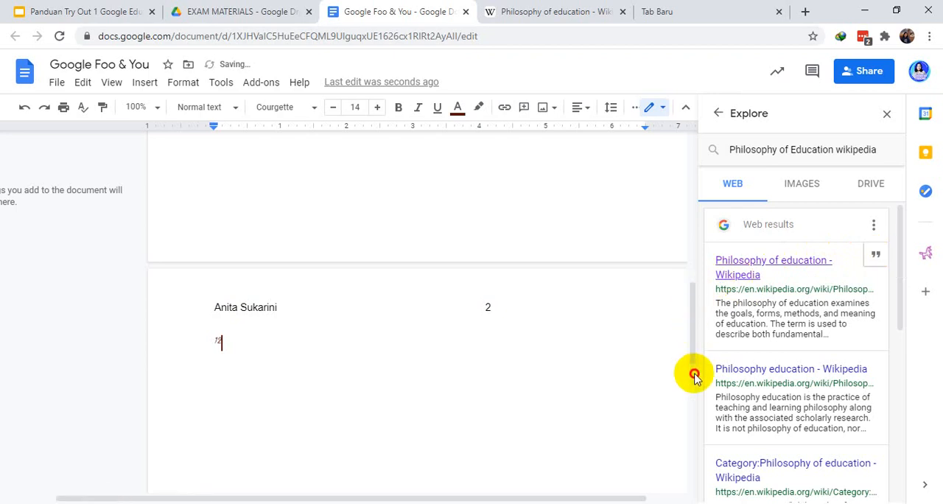
pyautogui.scroll(-5, 694, 376)
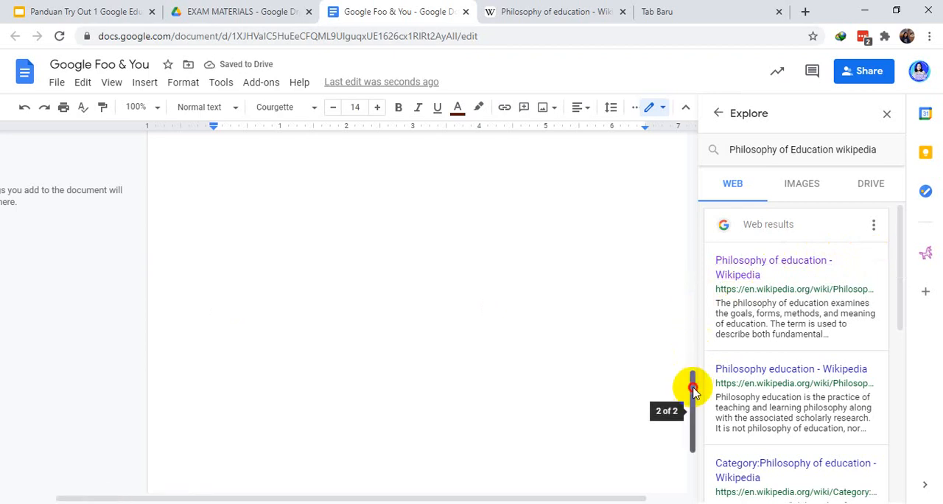
pyautogui.moveTo(692, 390); pyautogui.dragTo(694, 428)
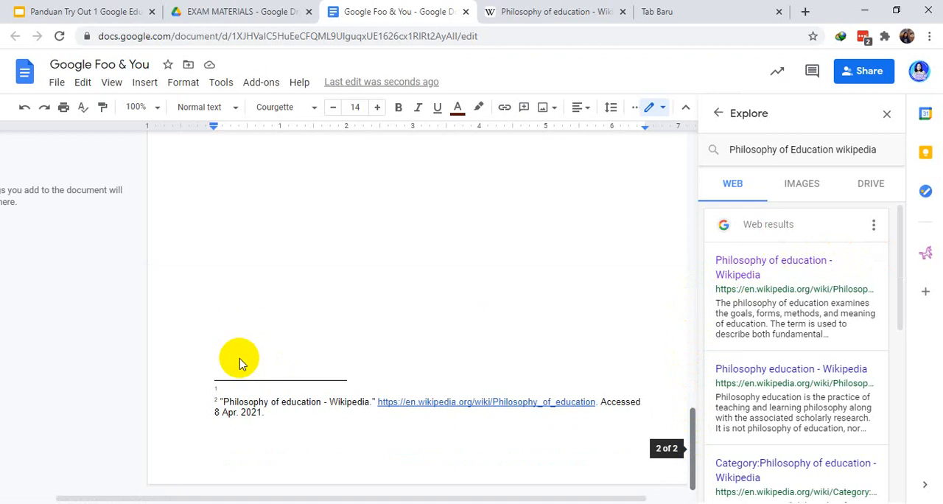
pyautogui.click(228, 388)
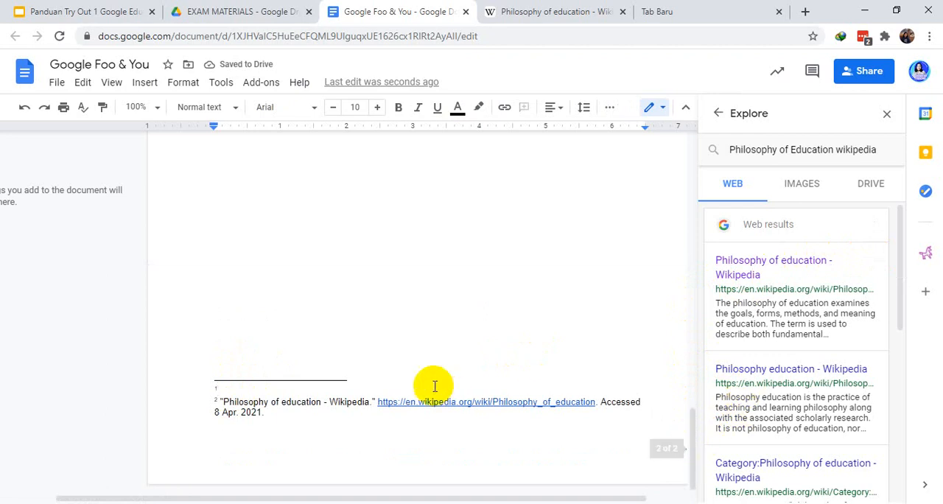
# Start a new line below the two footnote references on page two
pyautogui.moveTo(684, 421); pyautogui.dragTo(696, 313)
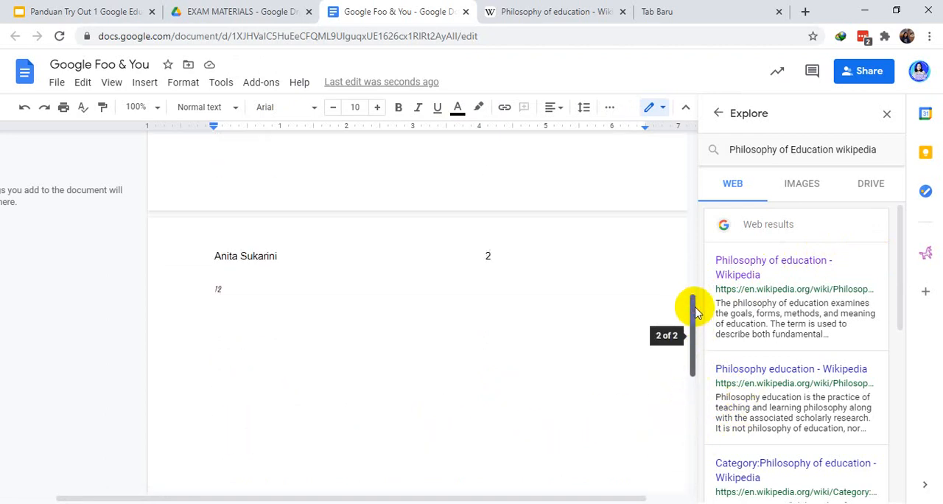
pyautogui.click(225, 288)
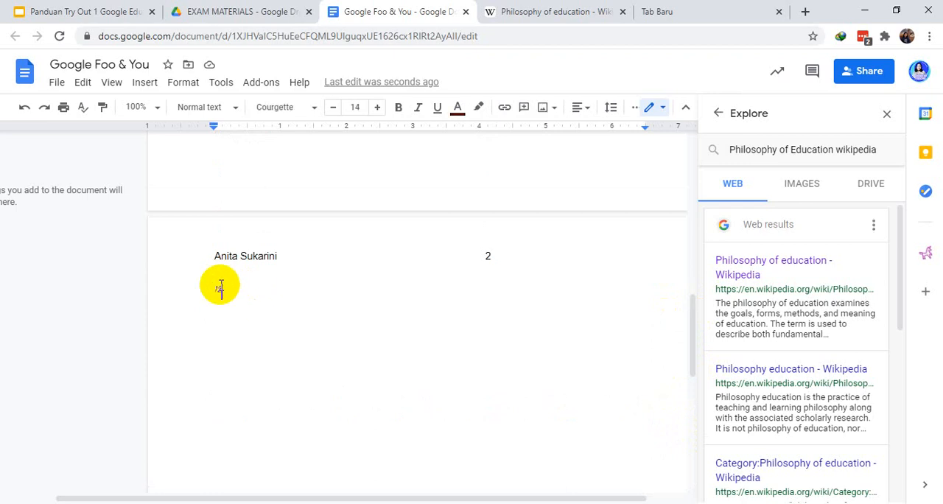
pyautogui.press('Return')
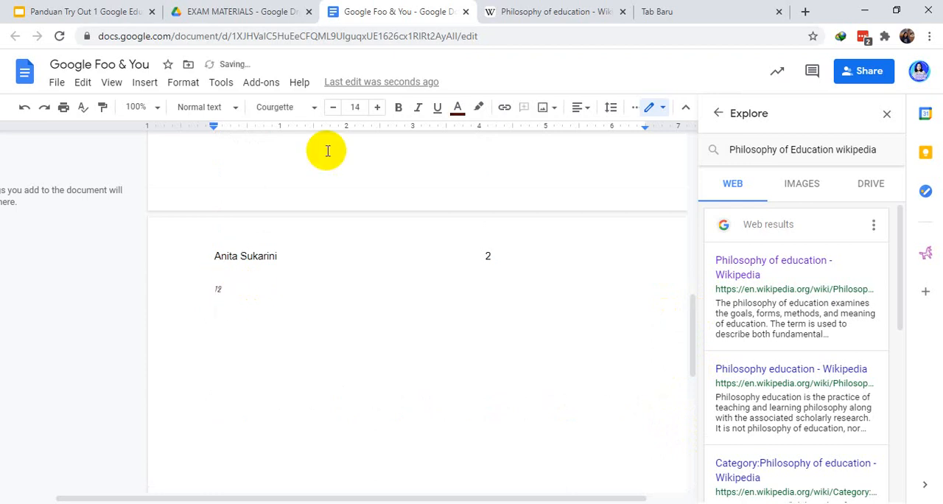
# Switch to the Wikipedia article and copy the passage from the "Philosophy of education" heading to the end of the Plato section
pyautogui.click(516, 11)
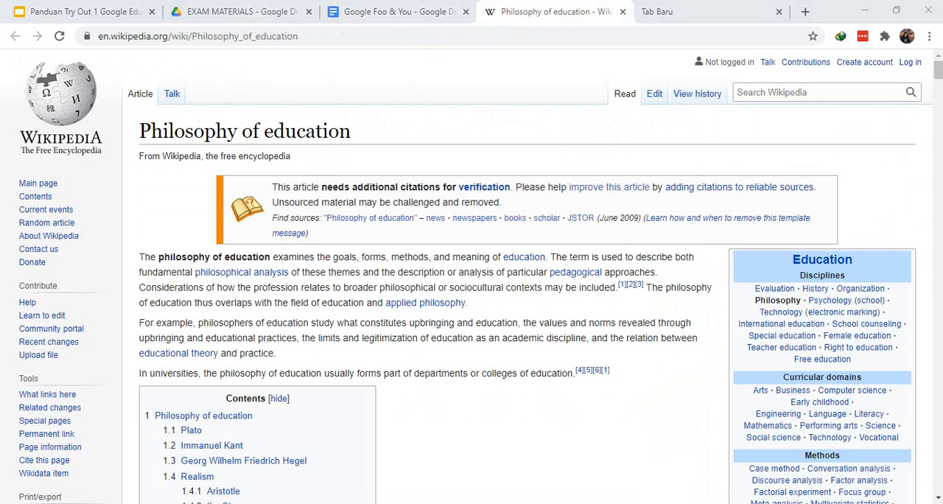
pyautogui.moveTo(938, 63); pyautogui.dragTo(939, 127)
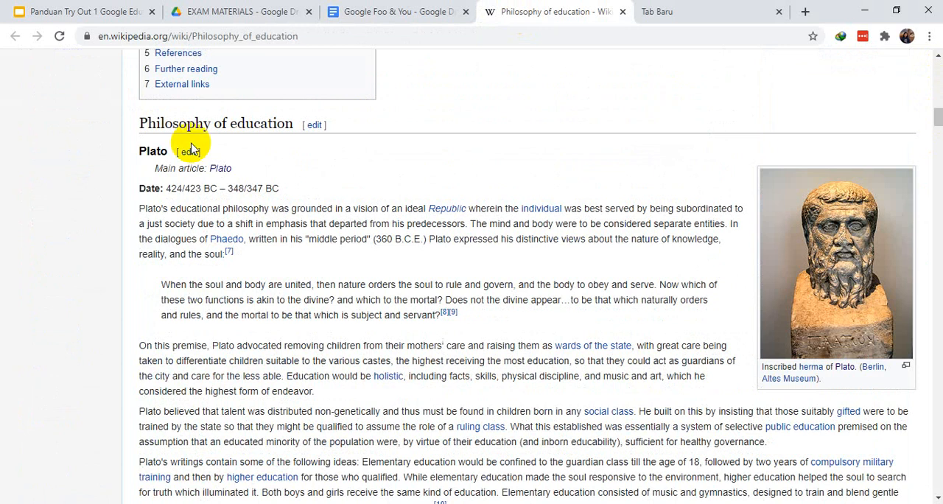
pyautogui.moveTo(140, 123); pyautogui.dragTo(853, 336)
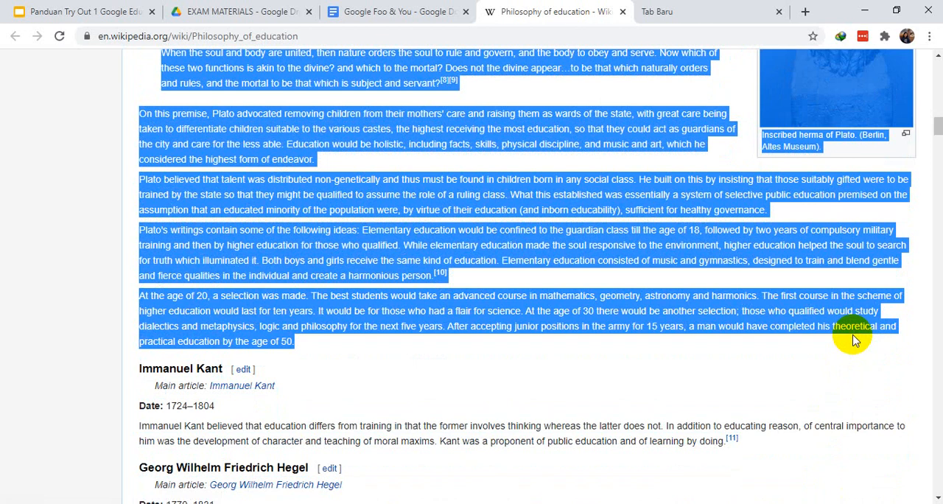
# Return to the Google Foo & You document and paste the copied Plato passage on page two at the footnote references
pyautogui.click(402, 16)
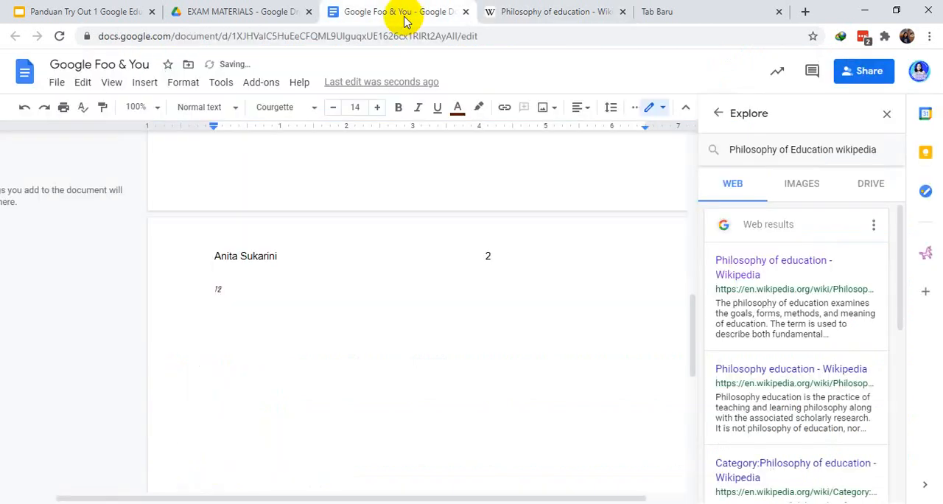
pyautogui.click(233, 284)
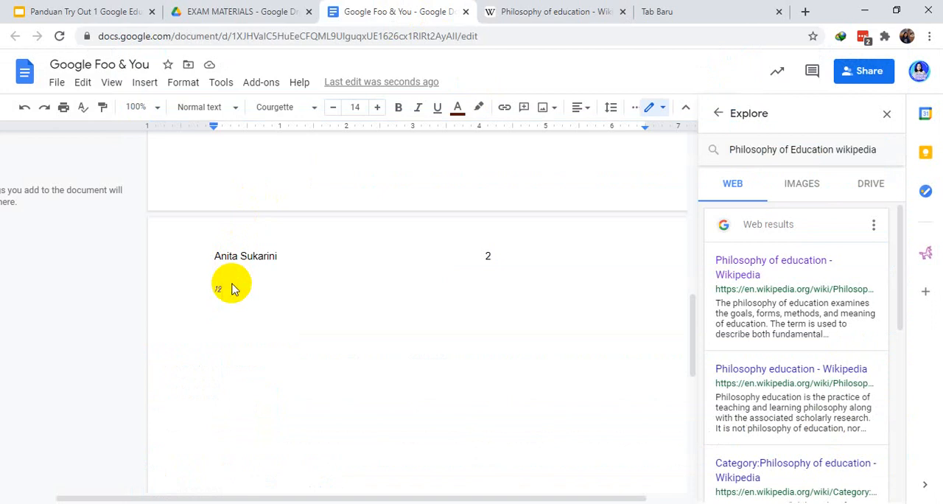
pyautogui.hotkey('ctrl', 'v')
pyautogui.rightClick(232, 286)
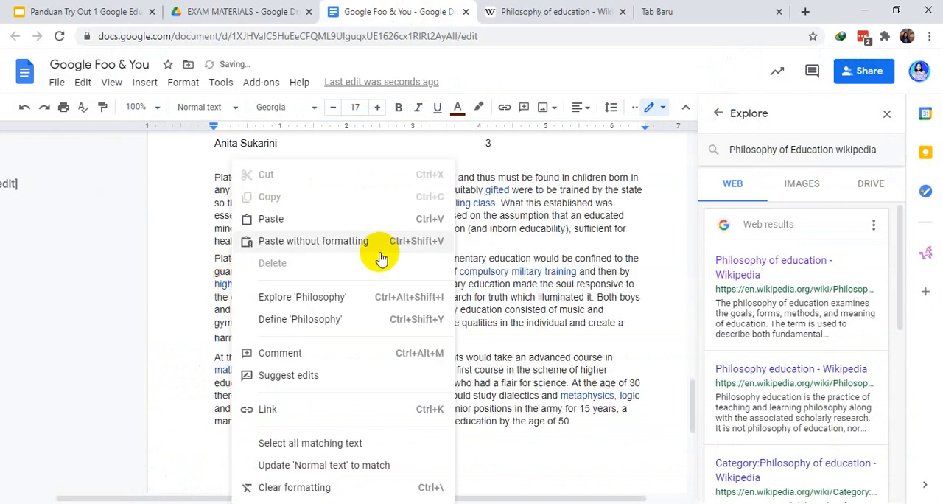
pyautogui.click(695, 405)
pyautogui.click(698, 272)
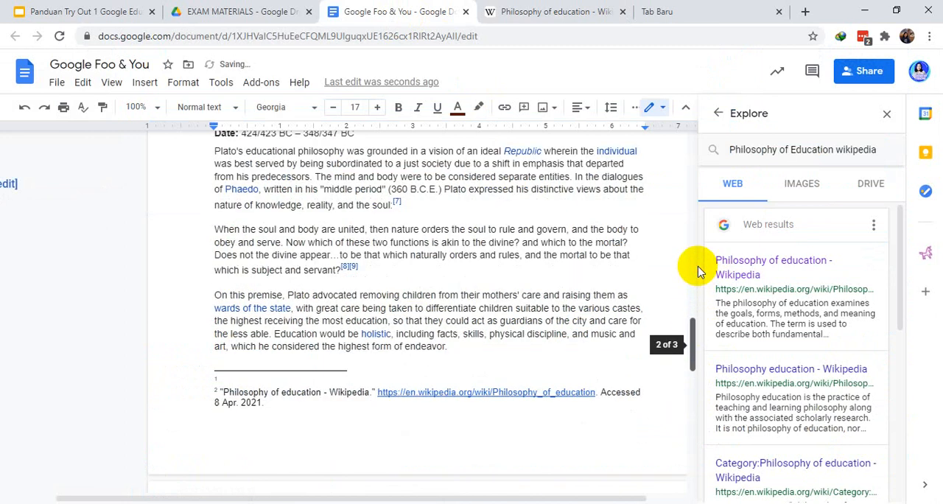
# Examine the pasted Plato passage and the two footnote entries beneath it on page two
pyautogui.click(693, 297)
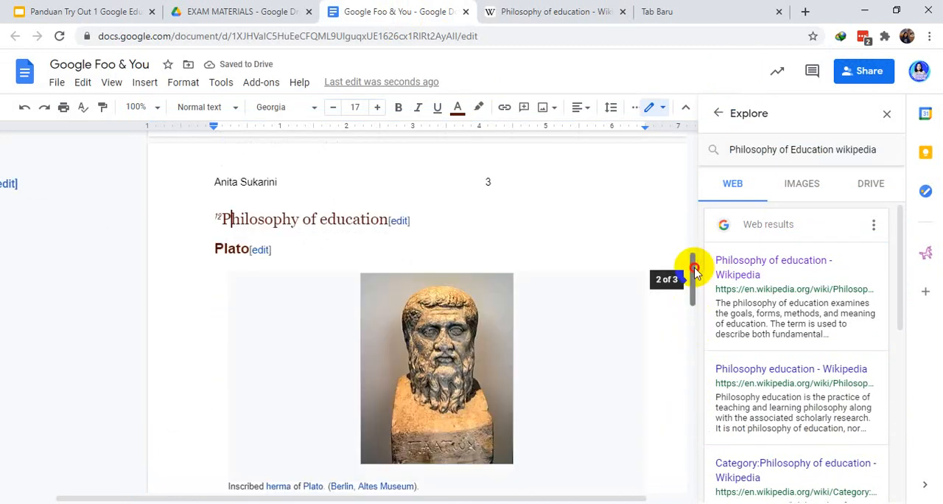
pyautogui.moveTo(694, 267); pyautogui.dragTo(694, 366)
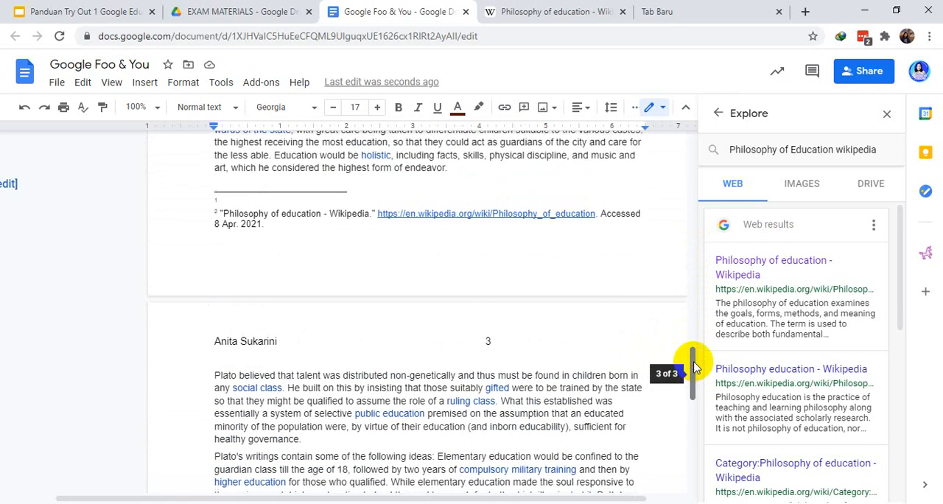
pyautogui.click(217, 200)
pyautogui.click(229, 201)
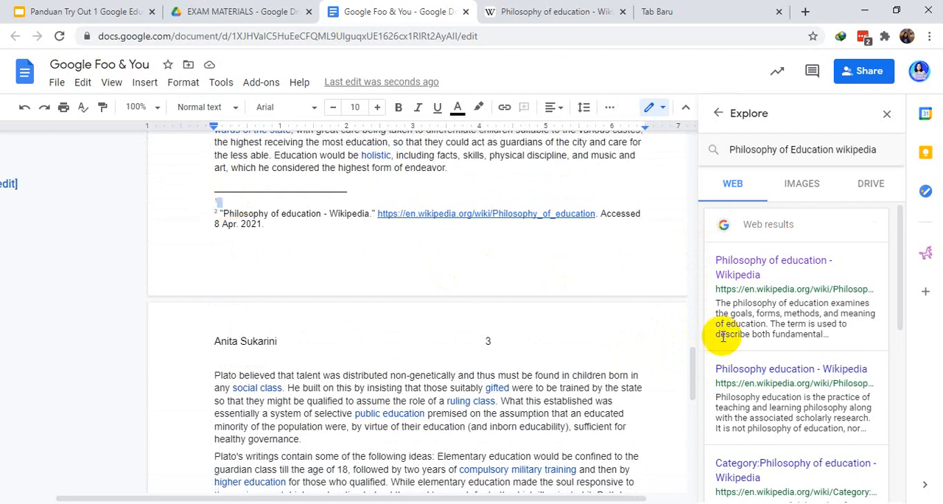
pyautogui.click(273, 223)
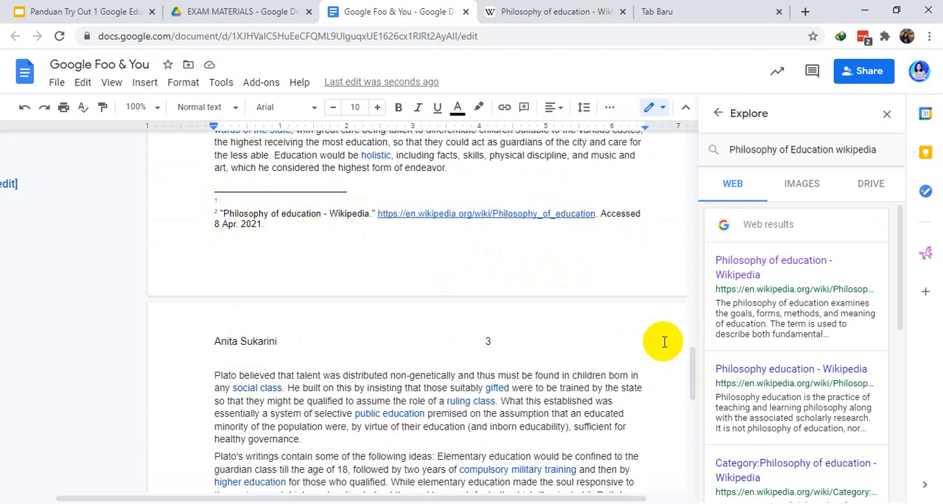
pyautogui.moveTo(692, 367); pyautogui.dragTo(695, 262)
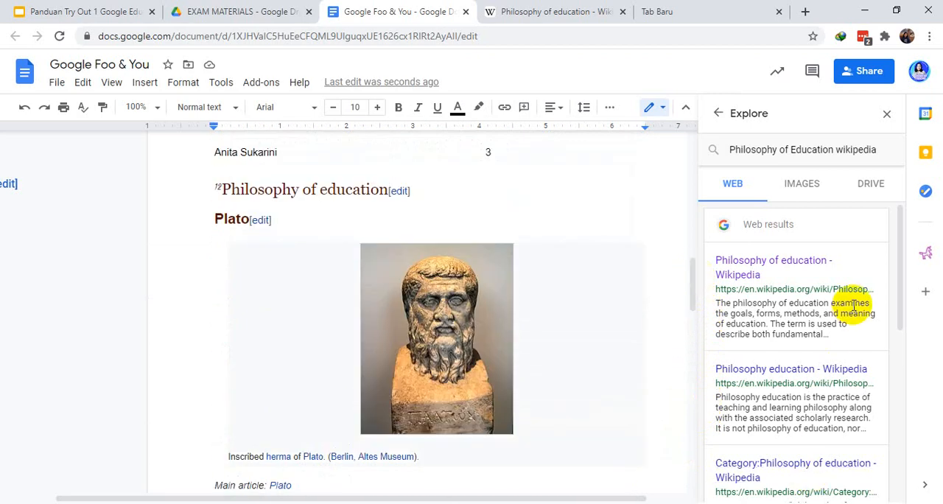
# Cite the "John Dewey - Wikipedia" search result as a footnote on a new line below the last pasted paragraph
pyautogui.moveTo(901, 237); pyautogui.dragTo(901, 424)
pyautogui.moveTo(690, 284); pyautogui.dragTo(686, 405)
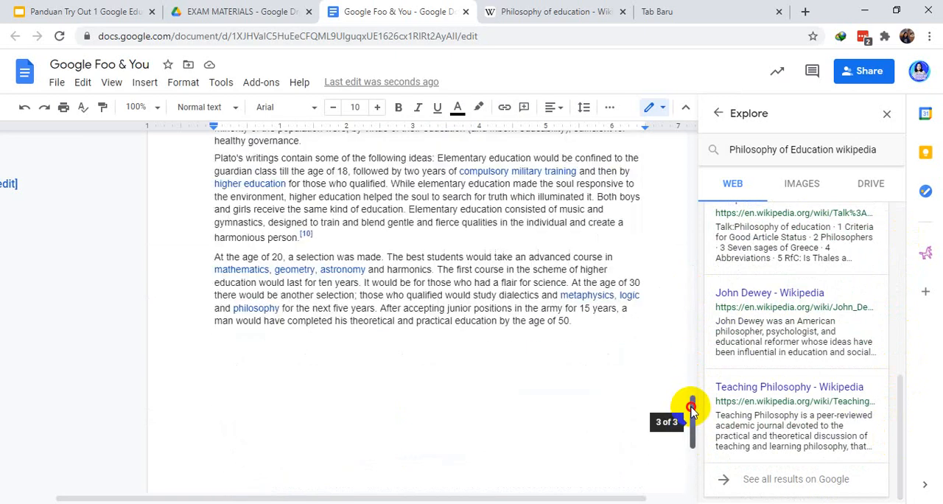
pyautogui.click(608, 321)
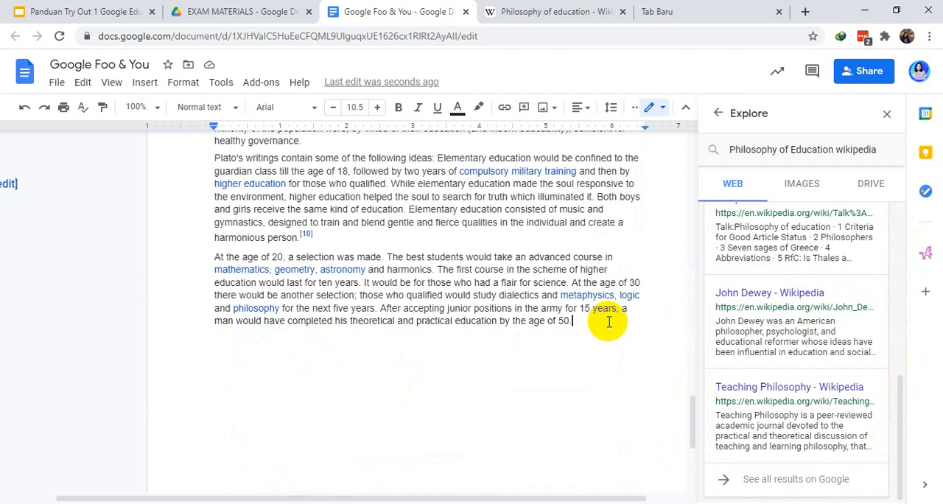
pyautogui.press('Return')
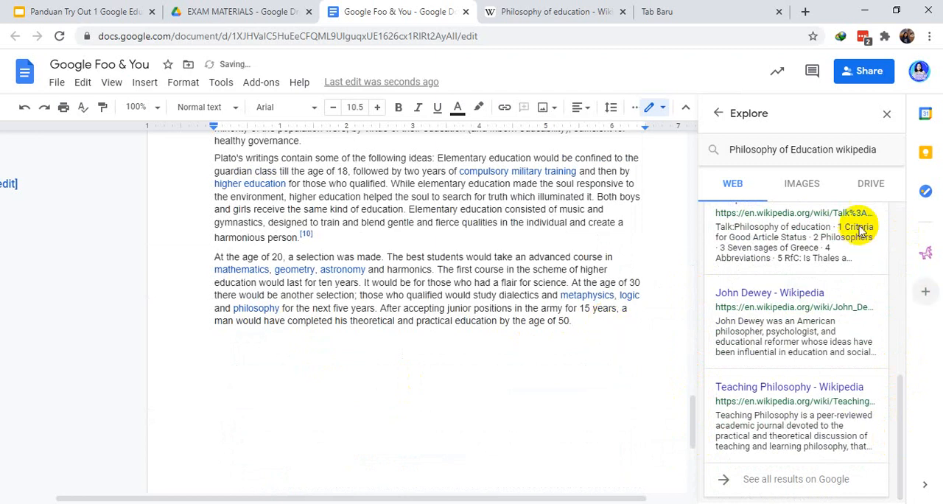
pyautogui.moveTo(876, 307)
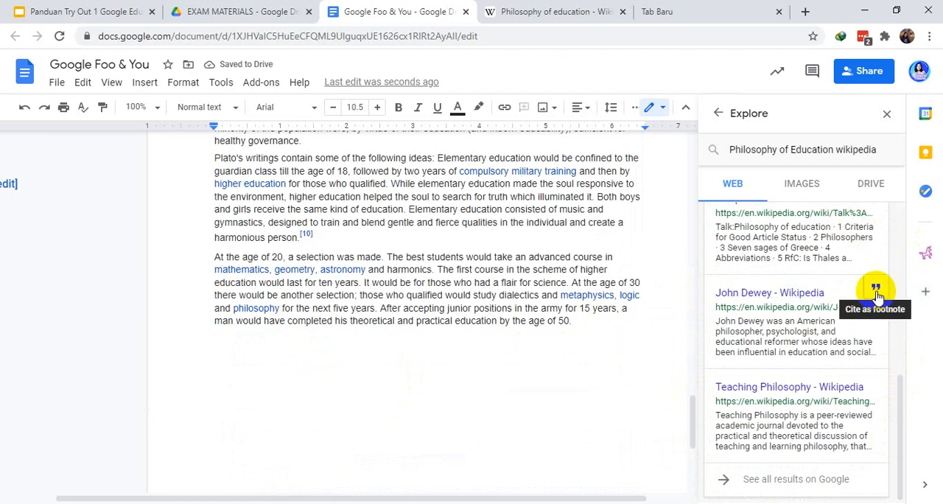
pyautogui.click(876, 291)
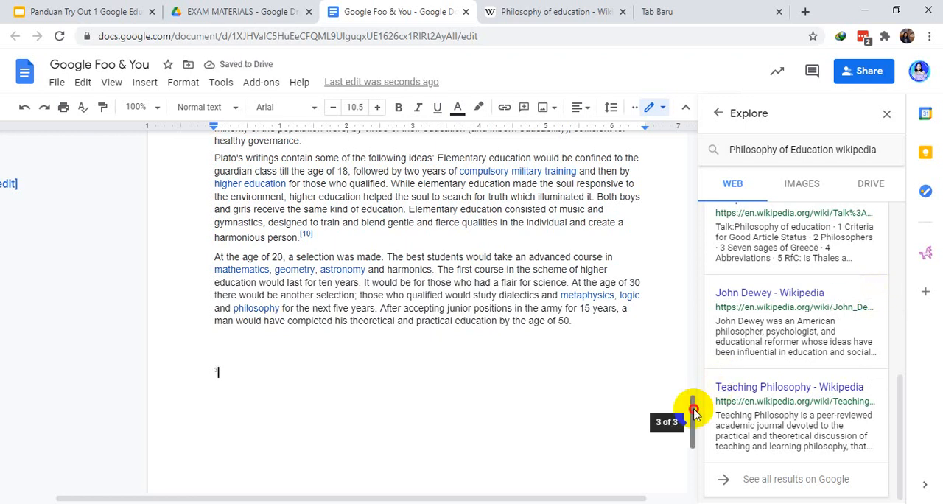
pyautogui.moveTo(692, 407); pyautogui.dragTo(690, 475)
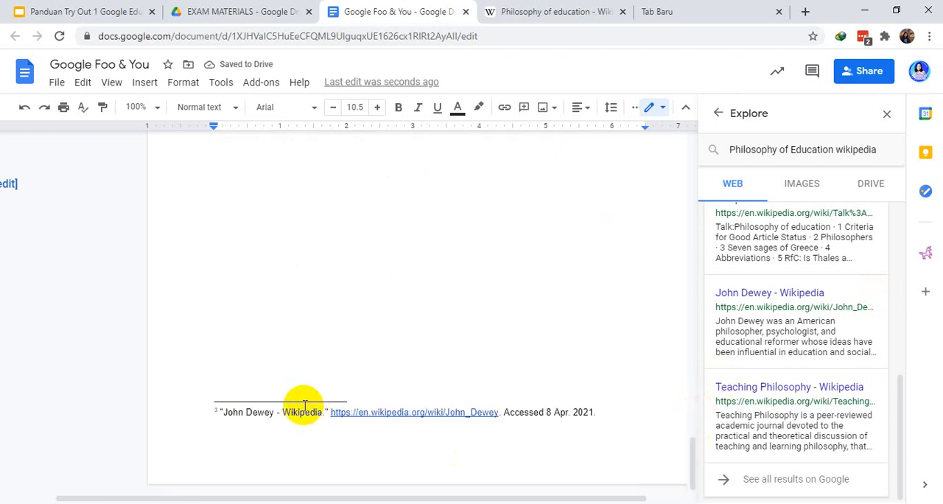
# Cite the "Teaching Philosophy - Wikipedia" and "Talk:Philosophy of education - Wikipedia" search results as footnotes beside the John Dewey reference
pyautogui.click(874, 381)
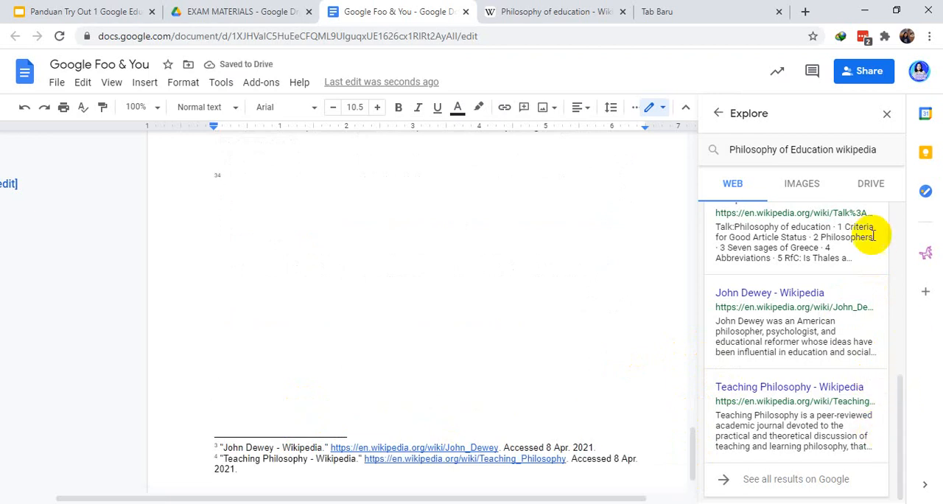
pyautogui.moveTo(901, 390); pyautogui.dragTo(905, 368)
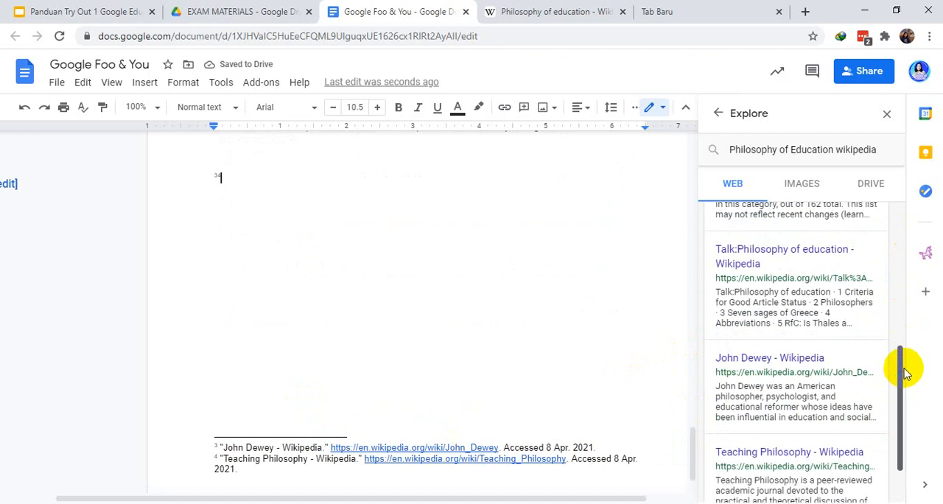
pyautogui.click(875, 251)
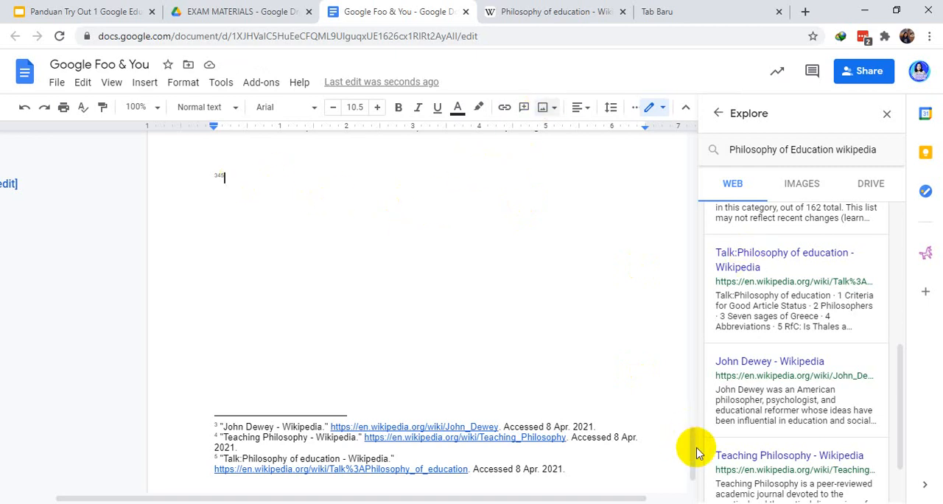
# Close Explore and add blank lines after the last footnote references until the cursor is on a new page four
pyautogui.moveTo(691, 426); pyautogui.dragTo(693, 160)
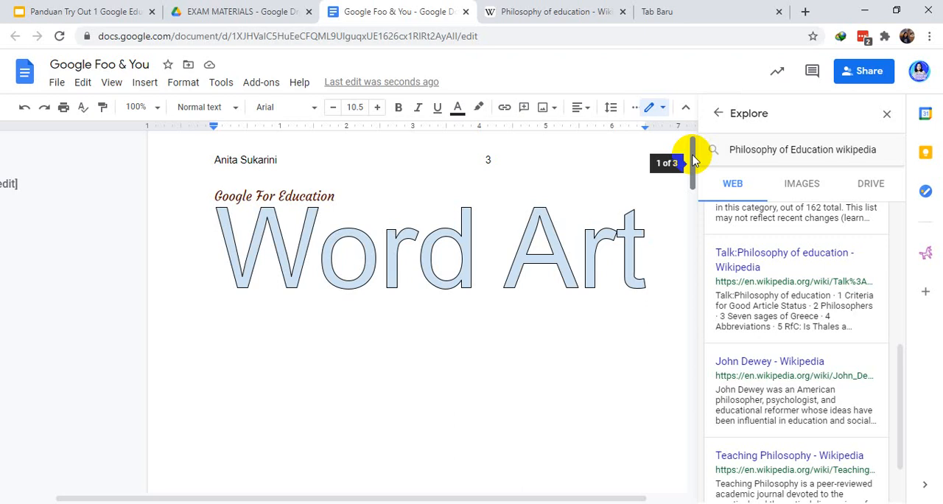
pyautogui.click(889, 117)
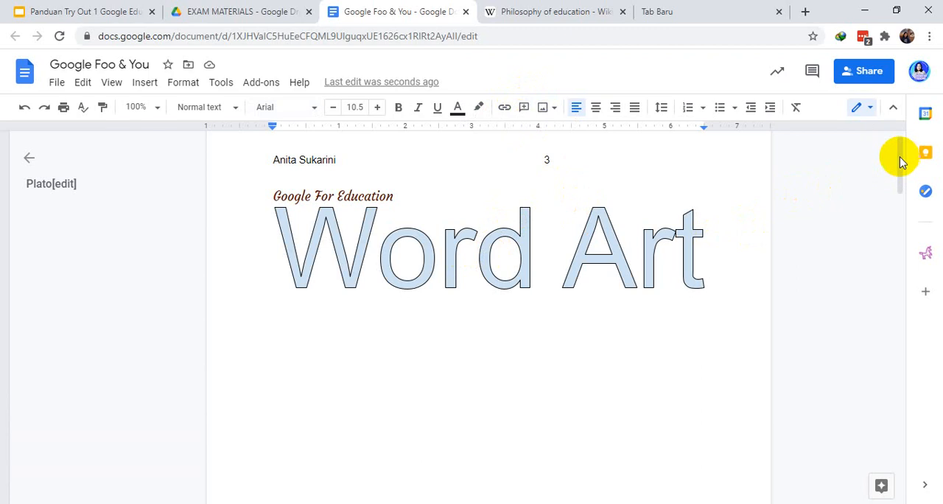
pyautogui.moveTo(900, 156); pyautogui.dragTo(901, 449)
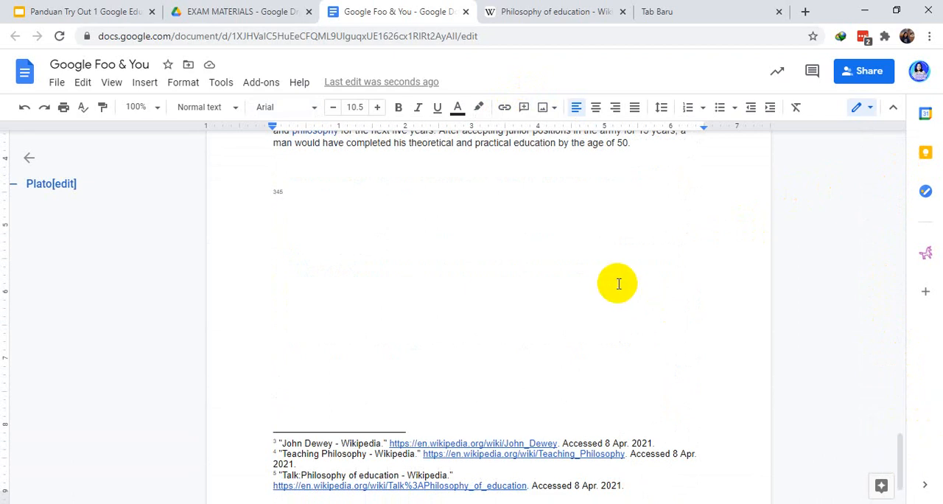
pyautogui.press('Return')
pyautogui.press('Return')
pyautogui.press('Return')
pyautogui.press('Return')
pyautogui.press('Return')
pyautogui.press('Return')
pyautogui.press('Return')
pyautogui.press('Return')
pyautogui.press('Return')
pyautogui.press('Return')
pyautogui.press('Return')
pyautogui.press('Return')
pyautogui.press('Return')
pyautogui.press('Return')
pyautogui.press('Return')
pyautogui.press('Return')
pyautogui.press('Return')
pyautogui.press('Return')
pyautogui.press('Return')
pyautogui.press('Return')
pyautogui.scroll(-1, 619, 284)
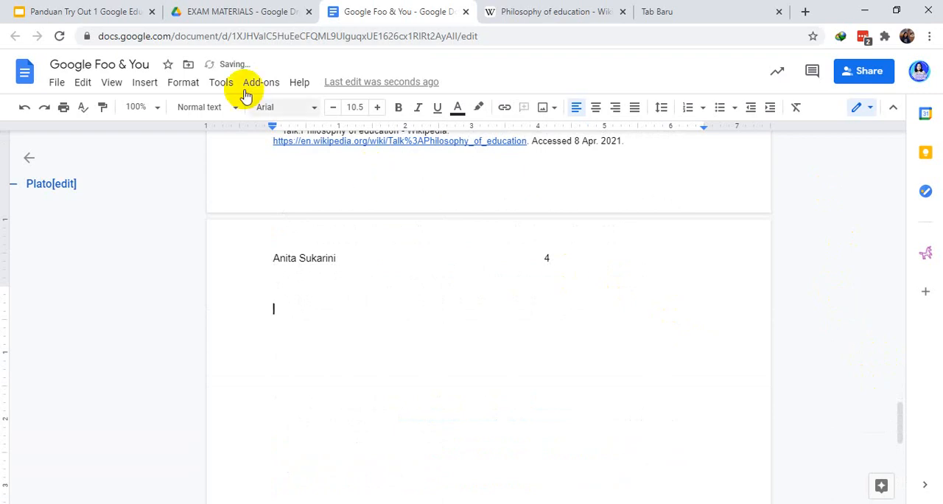
# Insert the classic Google logo on page four from a web image search for "google"
pyautogui.click(146, 87)
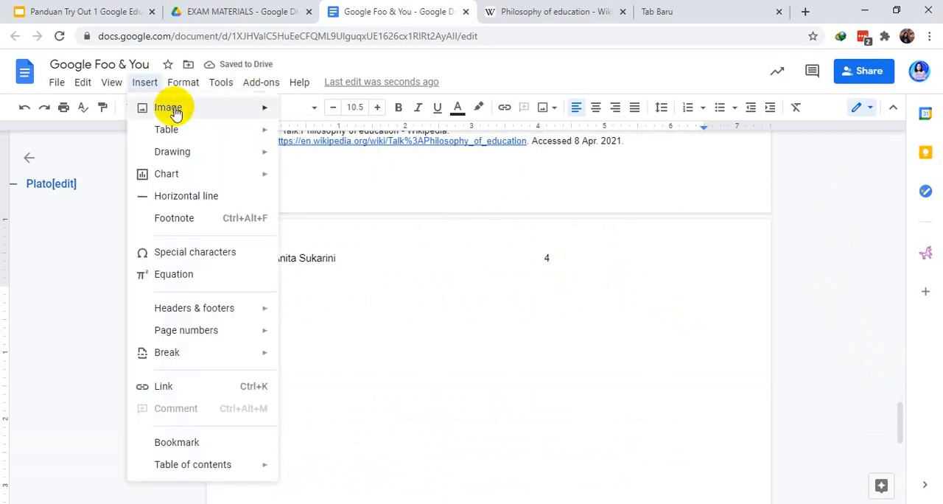
pyautogui.moveTo(181, 106)
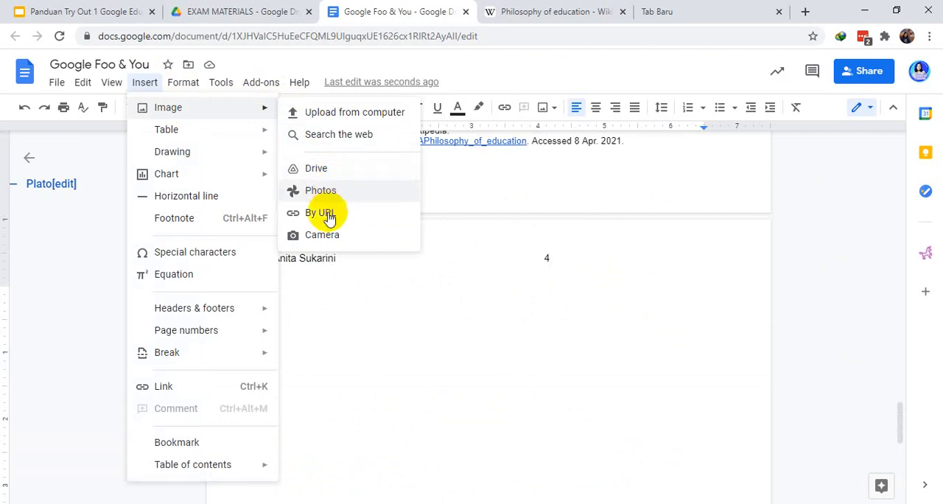
pyautogui.click(331, 139)
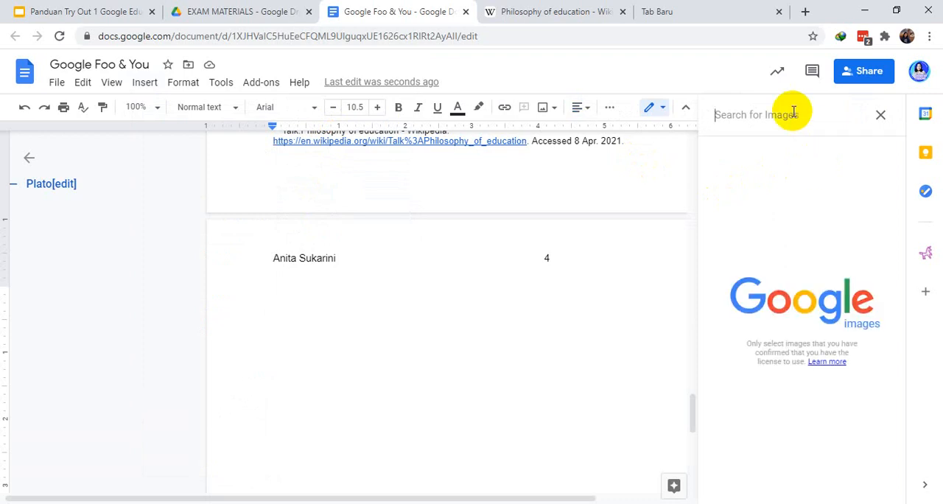
pyautogui.write('google')
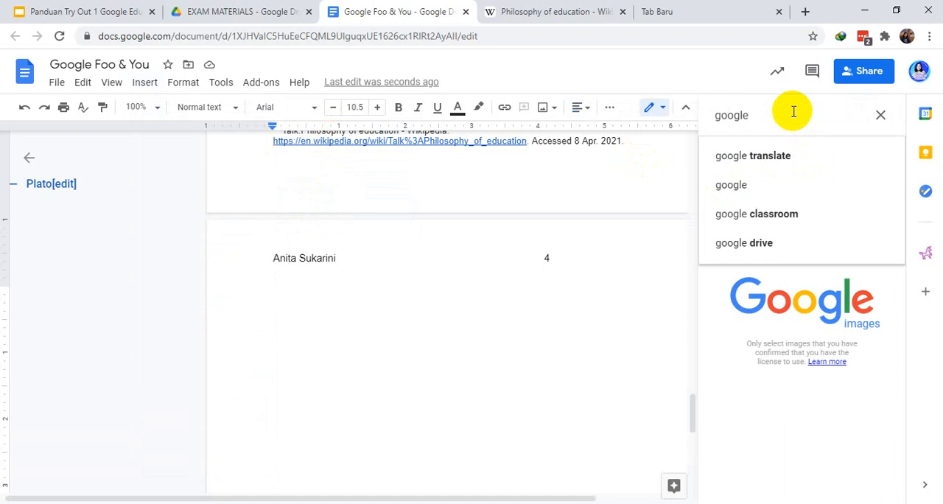
pyautogui.click(766, 184)
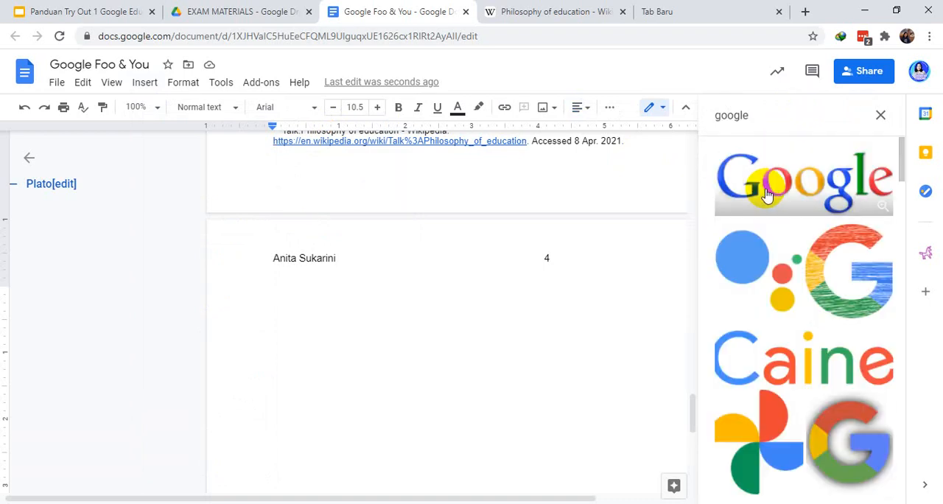
pyautogui.click(831, 195)
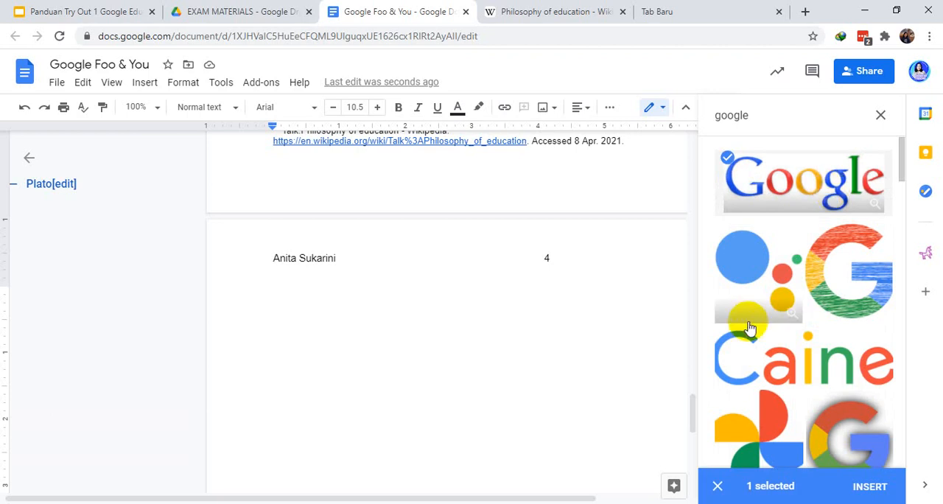
pyautogui.click(871, 489)
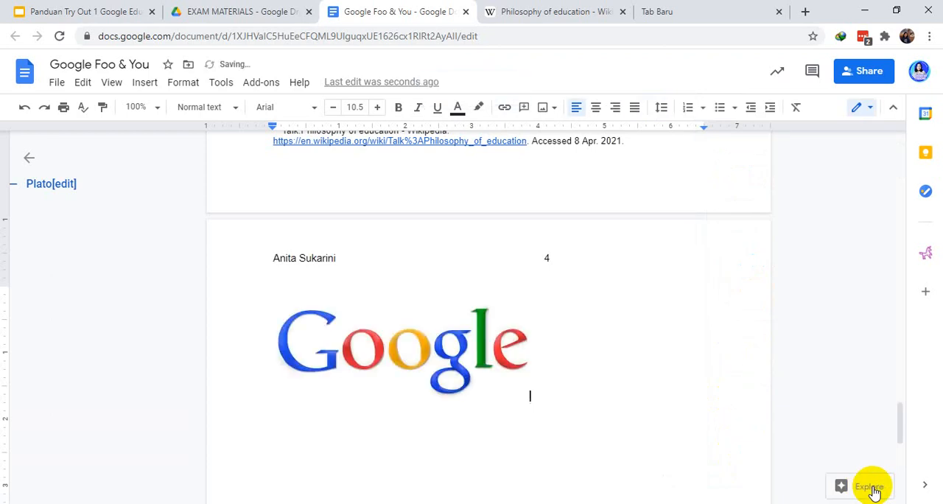
pyautogui.click(430, 351)
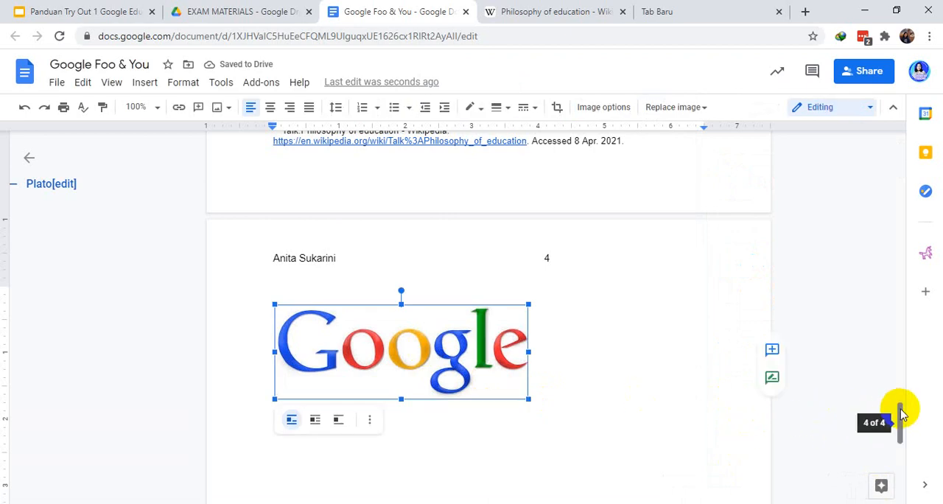
pyautogui.moveTo(901, 411); pyautogui.dragTo(901, 432)
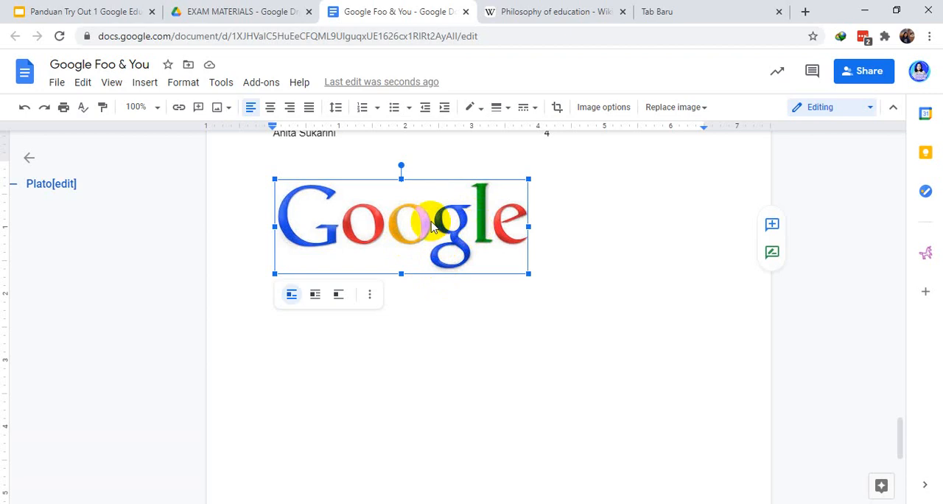
pyautogui.click(772, 233)
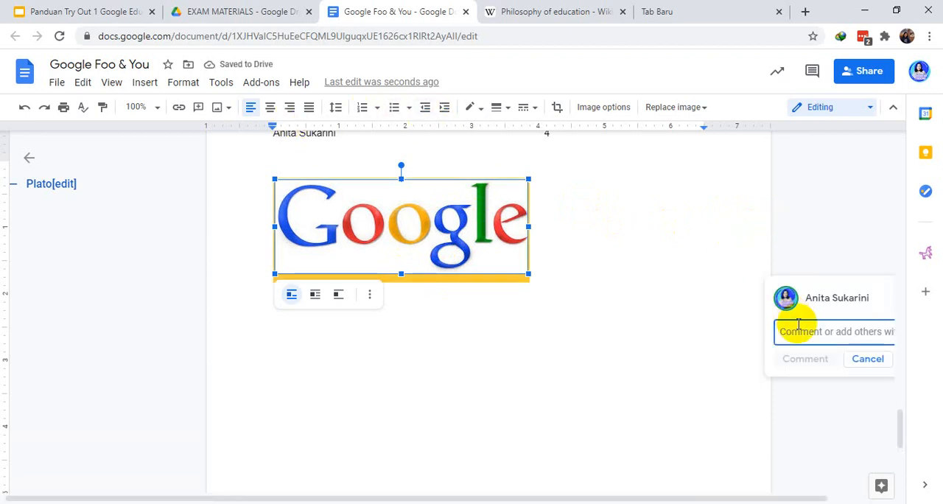
pyautogui.click(810, 280)
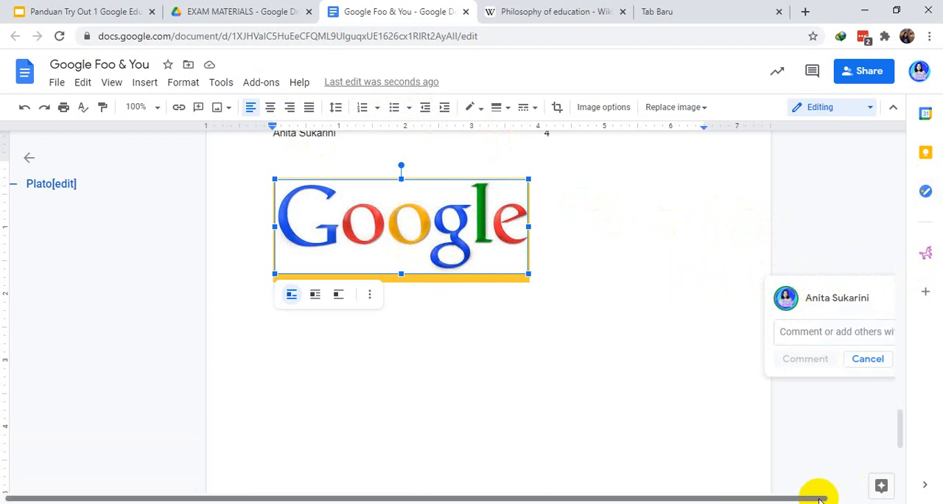
pyautogui.click(903, 499)
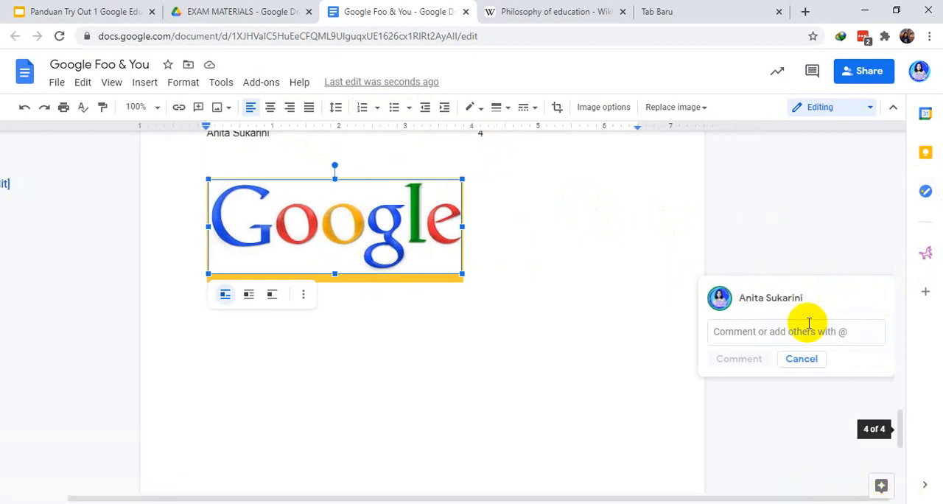
pyautogui.click(786, 326)
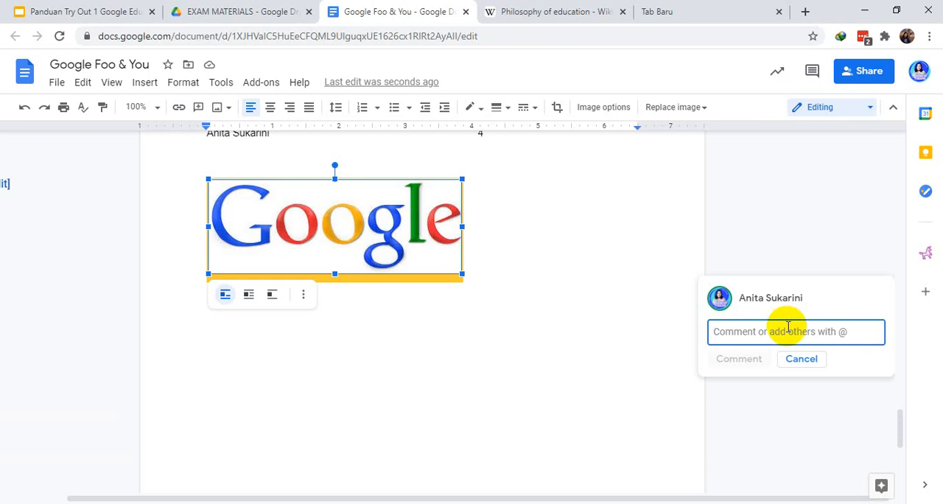
pyautogui.write('Mohon dicek tugas saya Pak @steve')
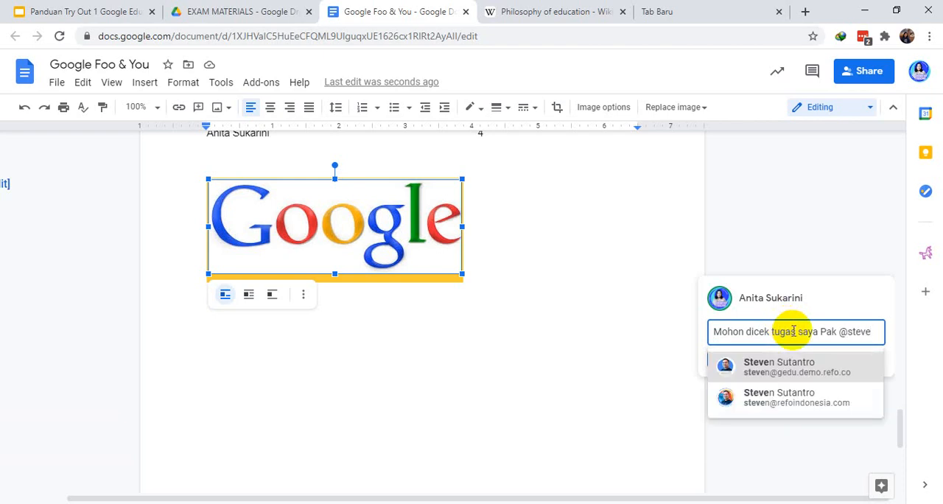
pyautogui.click(808, 372)
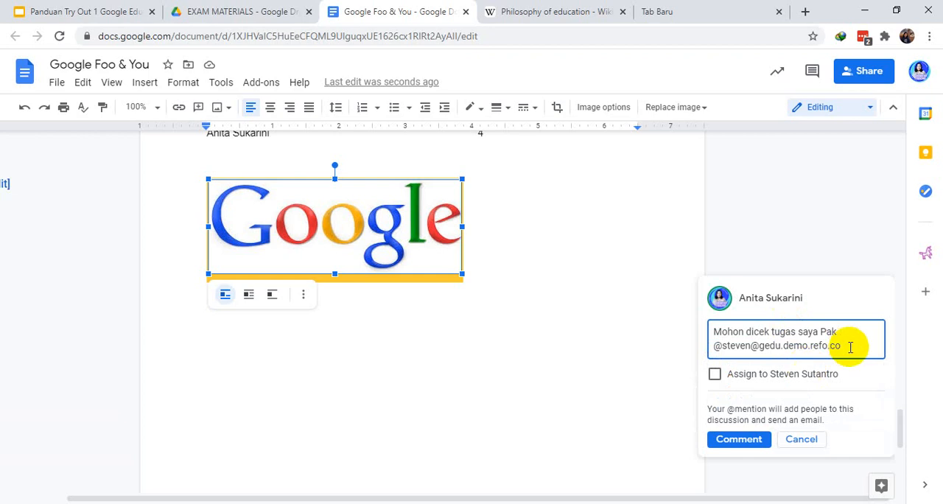
pyautogui.press('Return')
pyautogui.press('Return')
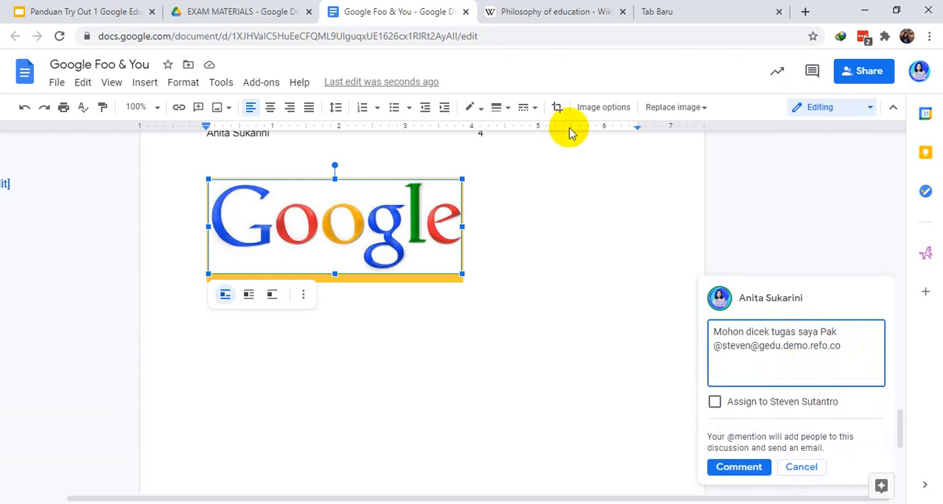
# Add the Wikipedia "Philosophy of education" article's web address below the mention in the Google logo comment draft
pyautogui.click(566, 13)
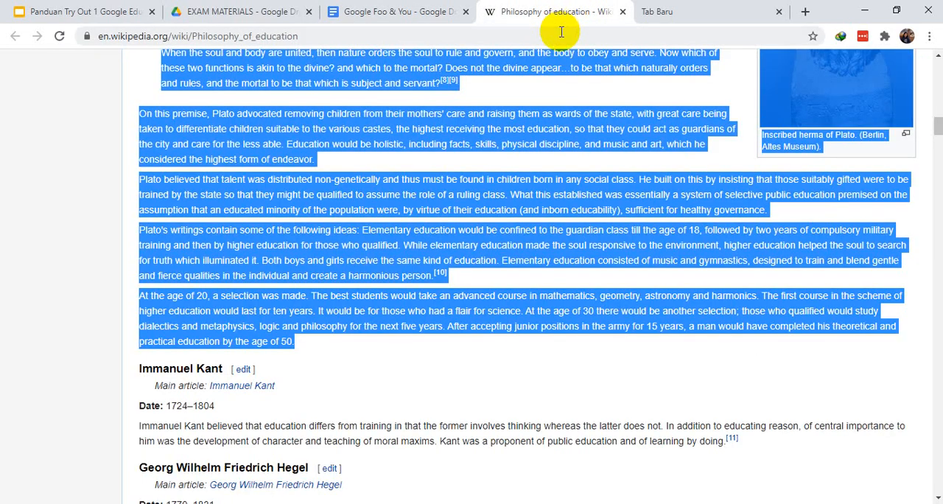
pyautogui.hotkey('ctrl', 'l')
pyautogui.click(560, 31)
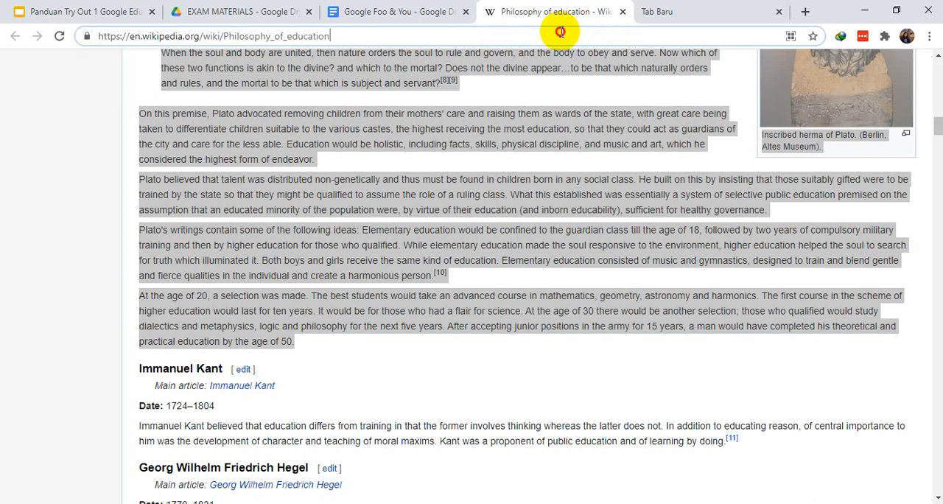
pyautogui.hotkey('ctrl', 'a')
pyautogui.hotkey('ctrl', 'c')
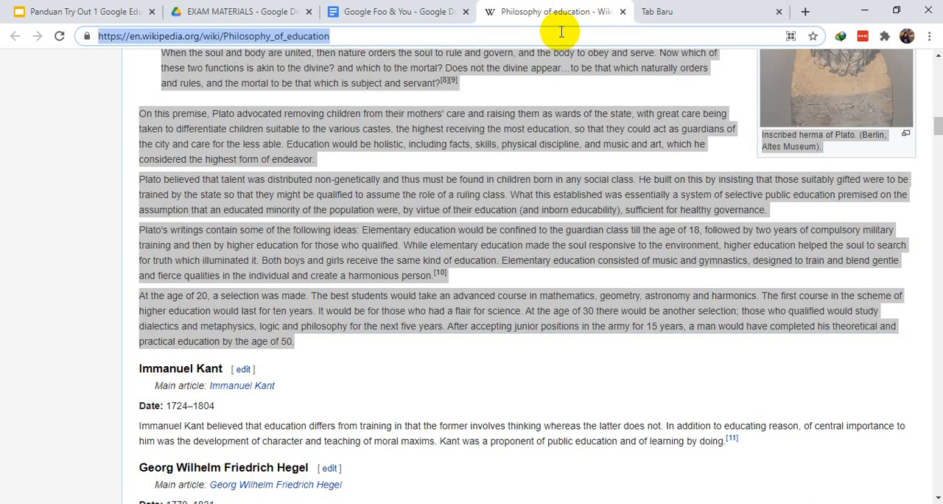
pyautogui.click(401, 11)
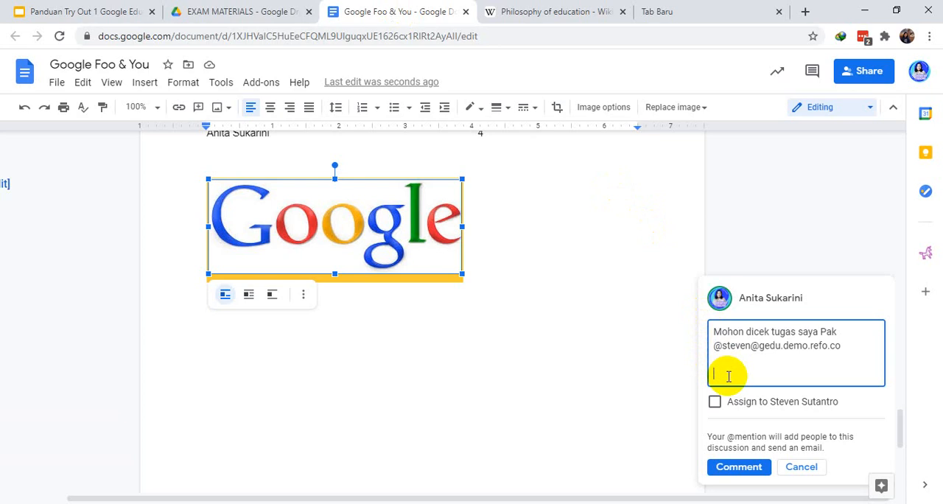
pyautogui.hotkey('ctrl', 'v')
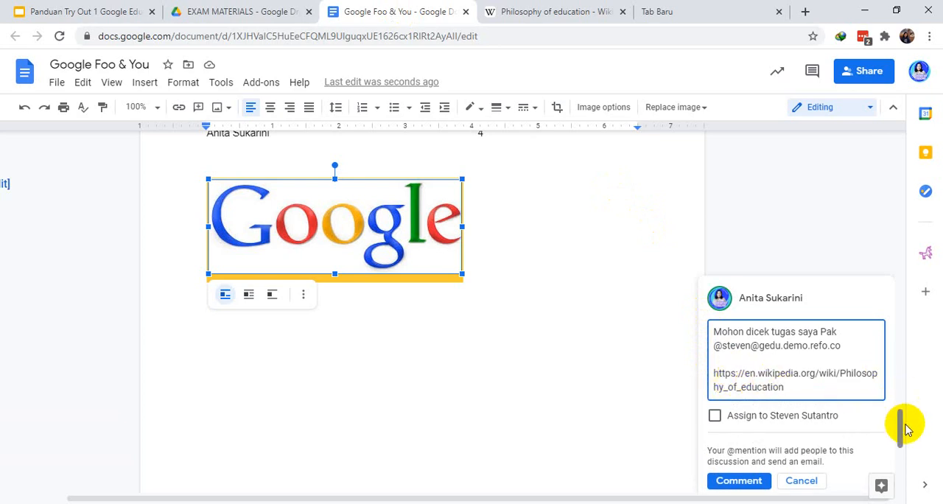
# Assign the Google logo comment to the mentioned teacher and post it
pyautogui.moveTo(901, 424)
pyautogui.mouseDown()
pyautogui.moveTo(901, 454)
pyautogui.moveTo(900, 419)
pyautogui.mouseUp()
pyautogui.click(713, 409)
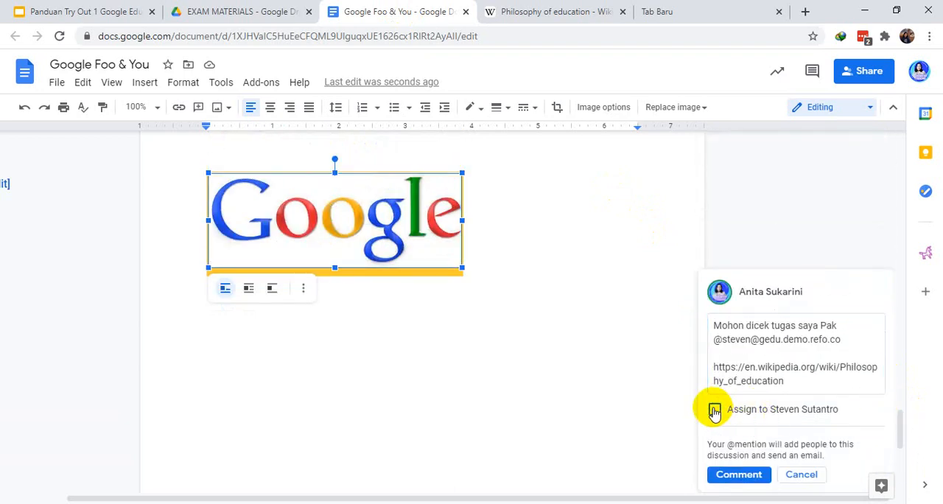
pyautogui.moveTo(901, 426); pyautogui.dragTo(900, 446)
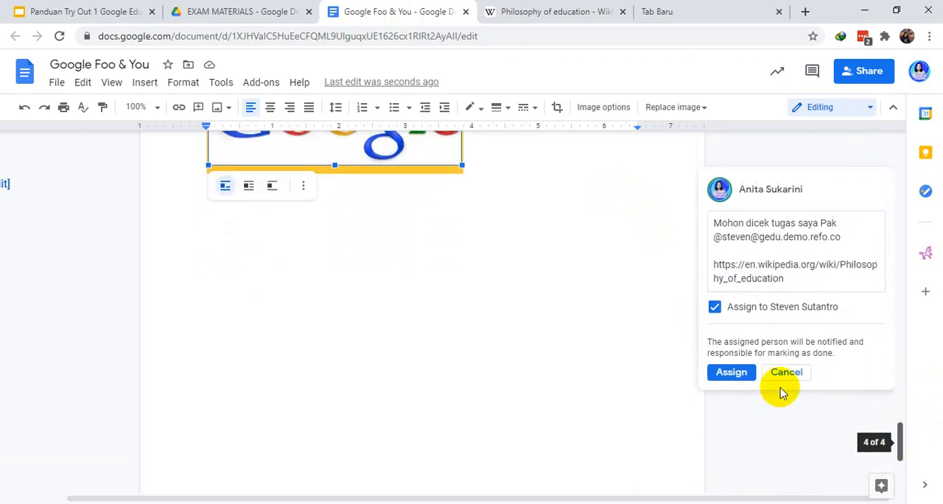
pyautogui.click(731, 366)
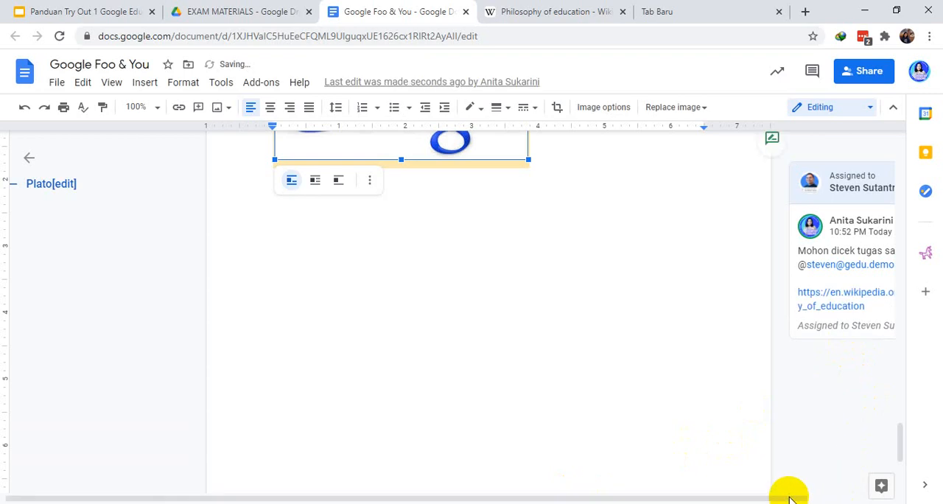
# Examine the posted comment and its available actions, and the document's download options
pyautogui.moveTo(778, 499); pyautogui.dragTo(879, 487)
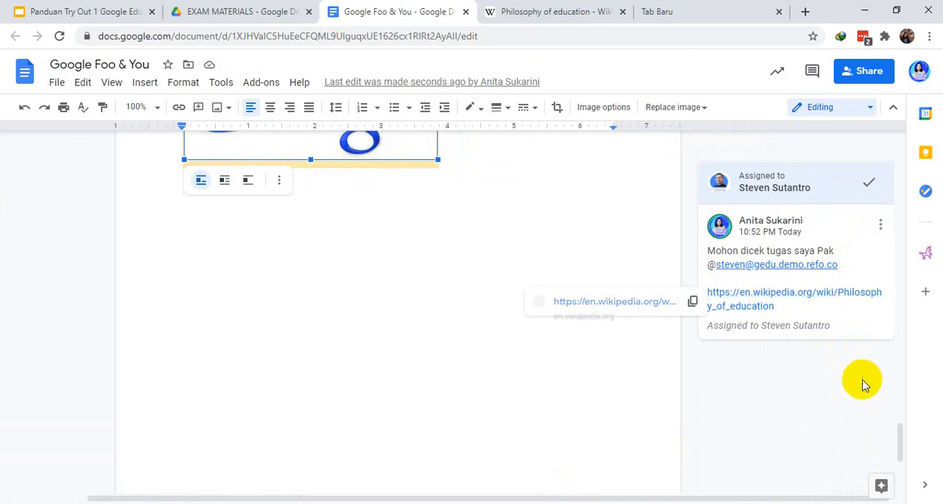
pyautogui.moveTo(898, 435)
pyautogui.mouseDown()
pyautogui.moveTo(903, 359)
pyautogui.moveTo(903, 436)
pyautogui.mouseUp()
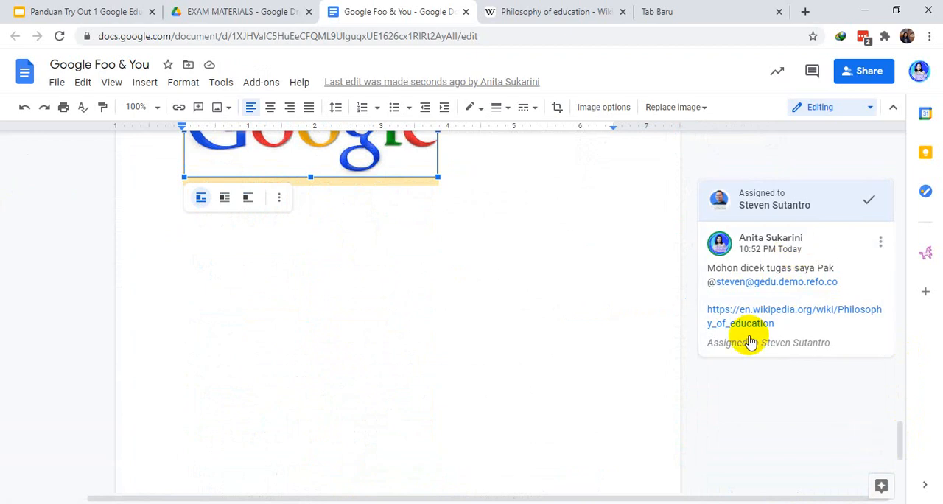
pyautogui.click(881, 244)
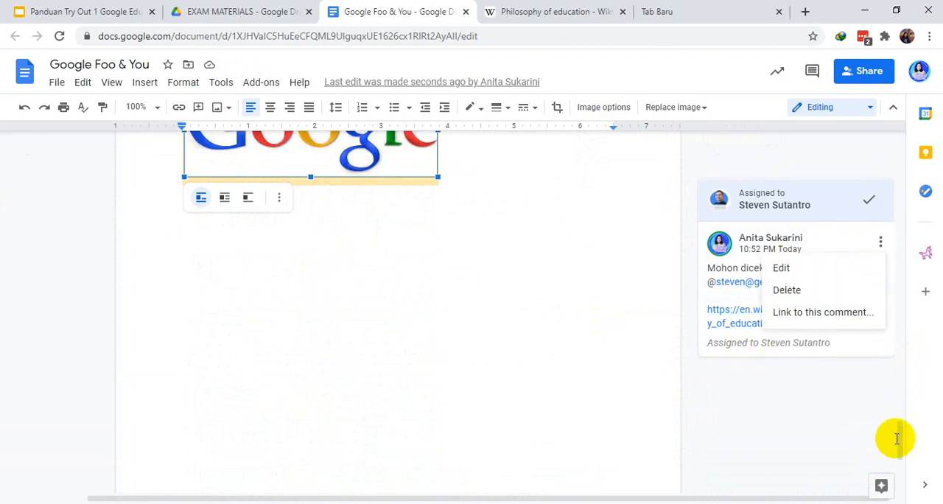
pyautogui.click(824, 370)
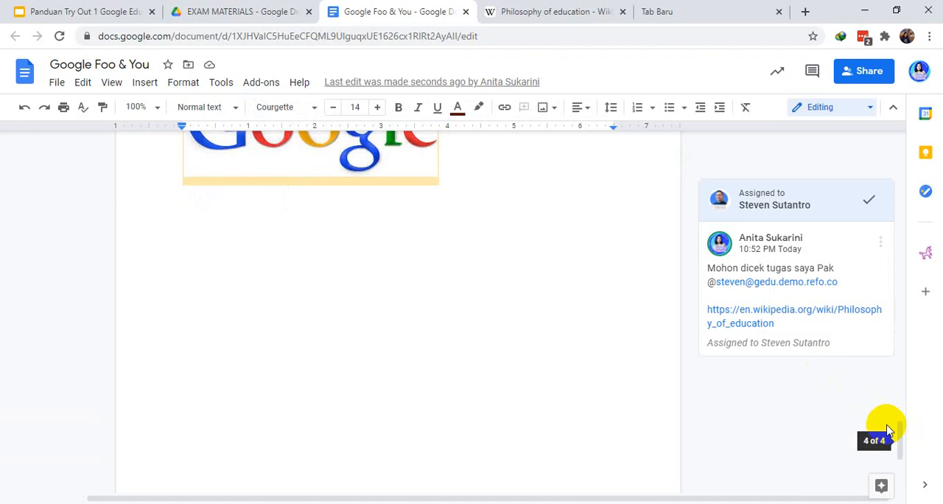
pyautogui.moveTo(900, 431); pyautogui.dragTo(900, 259)
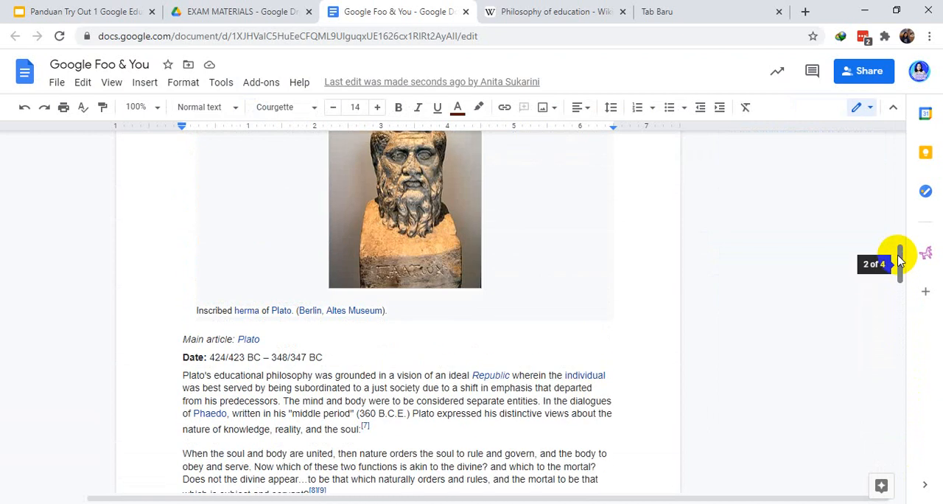
pyautogui.moveTo(898, 259); pyautogui.dragTo(902, 132)
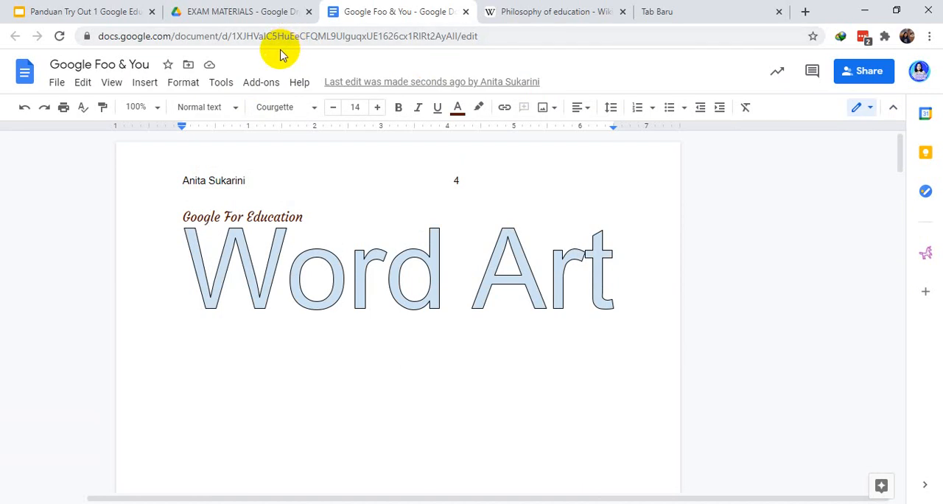
pyautogui.click(57, 84)
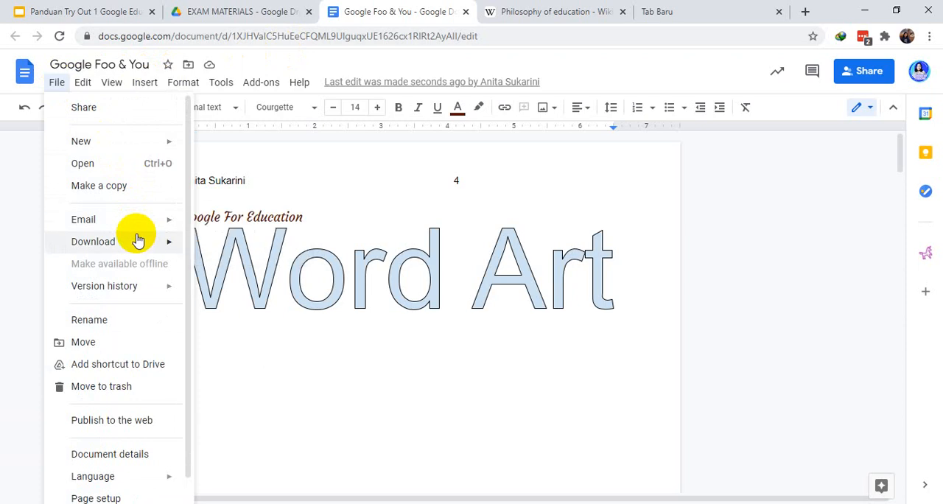
pyautogui.moveTo(146, 247)
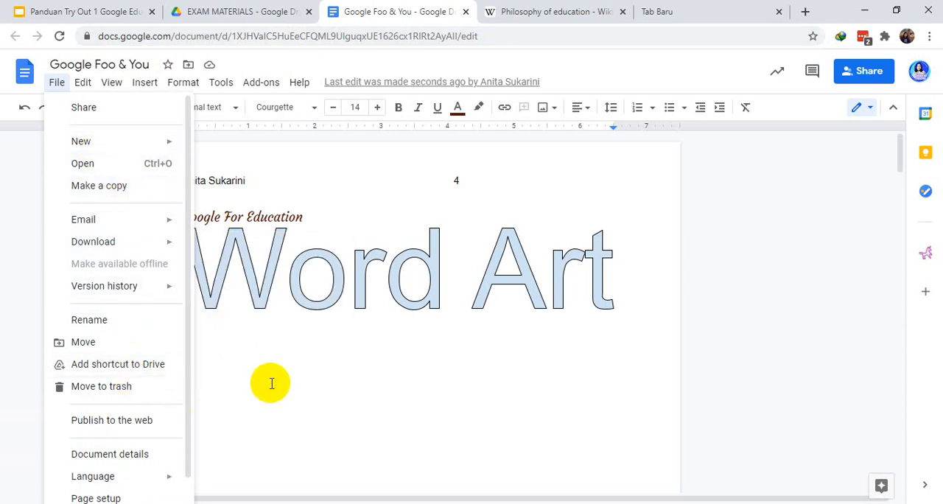
pyautogui.click(601, 204)
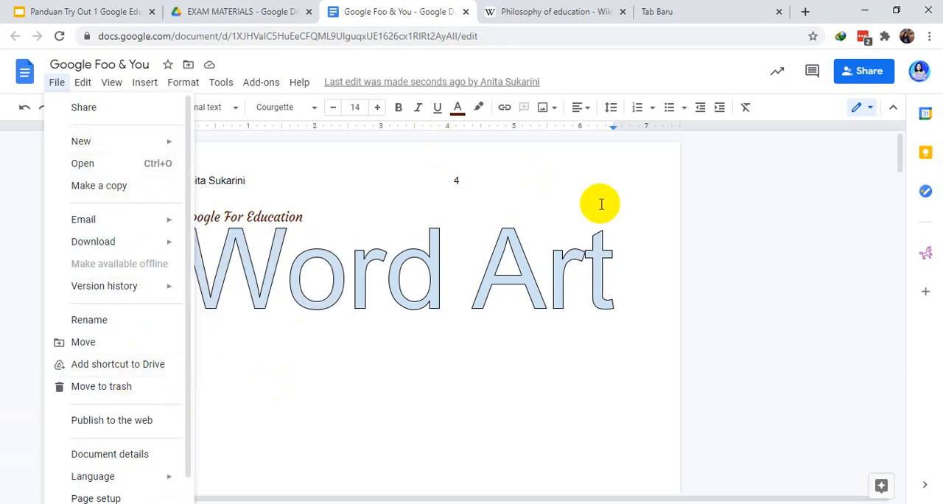
# Share the document with the second suggested contact as Commenter, approve sharing outside the organization, and check the access list
pyautogui.click(864, 74)
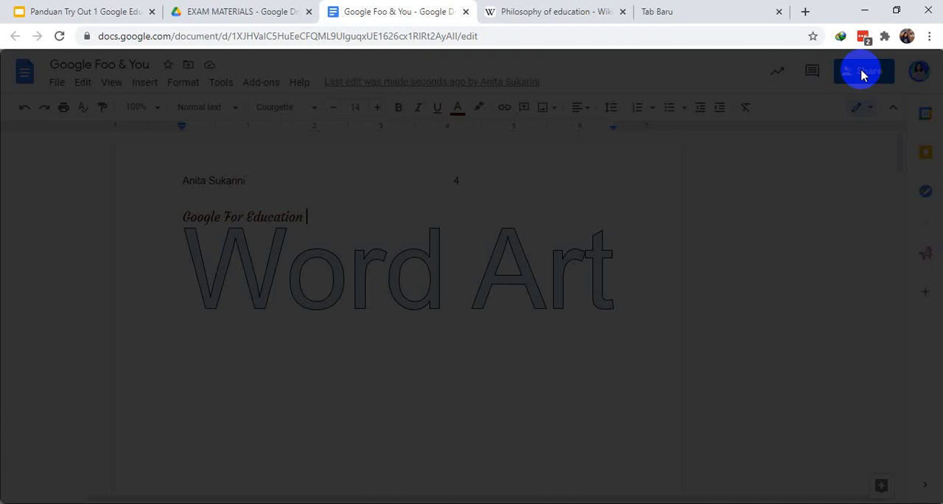
pyautogui.click(466, 205)
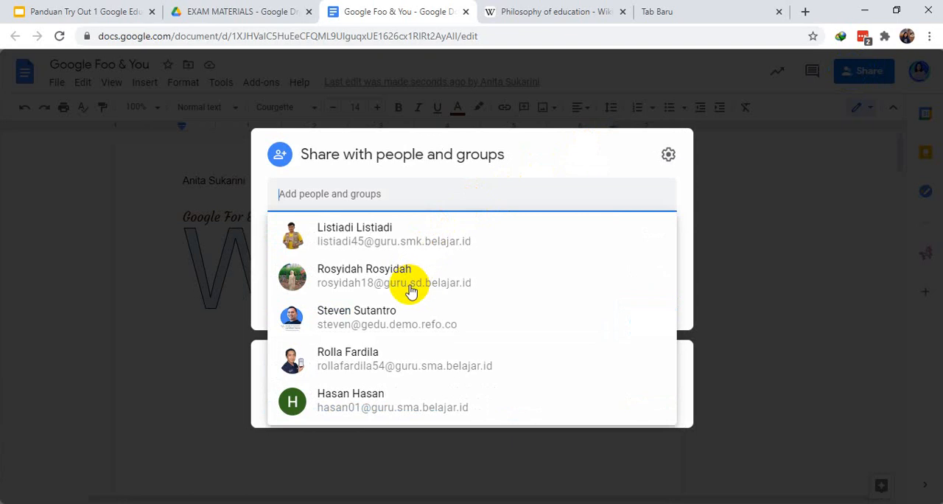
pyautogui.click(411, 291)
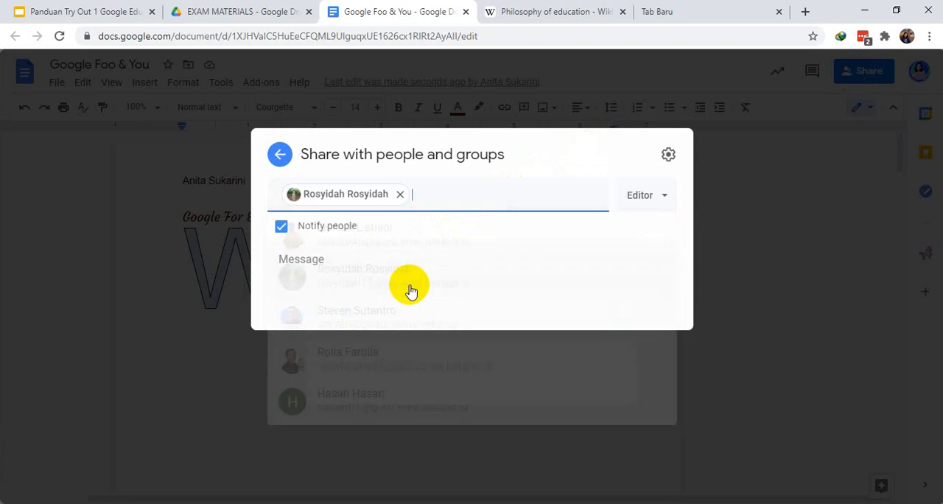
pyautogui.click(662, 203)
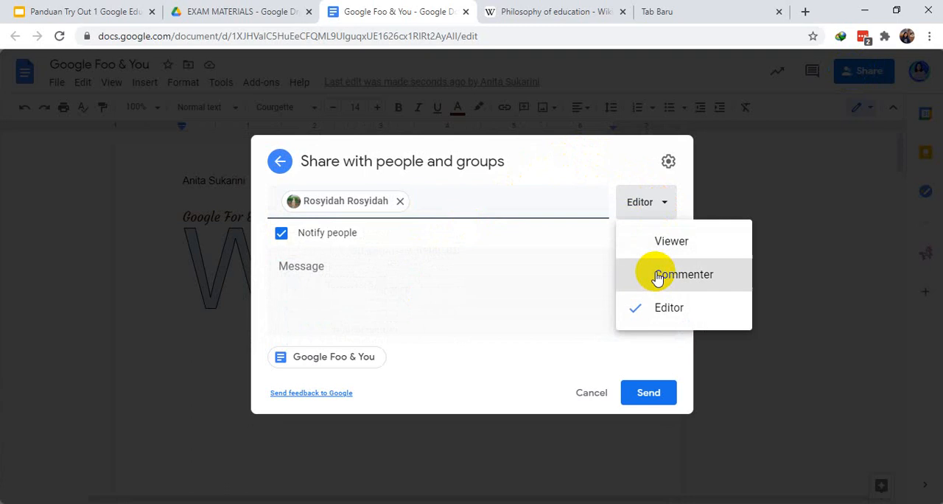
pyautogui.click(658, 277)
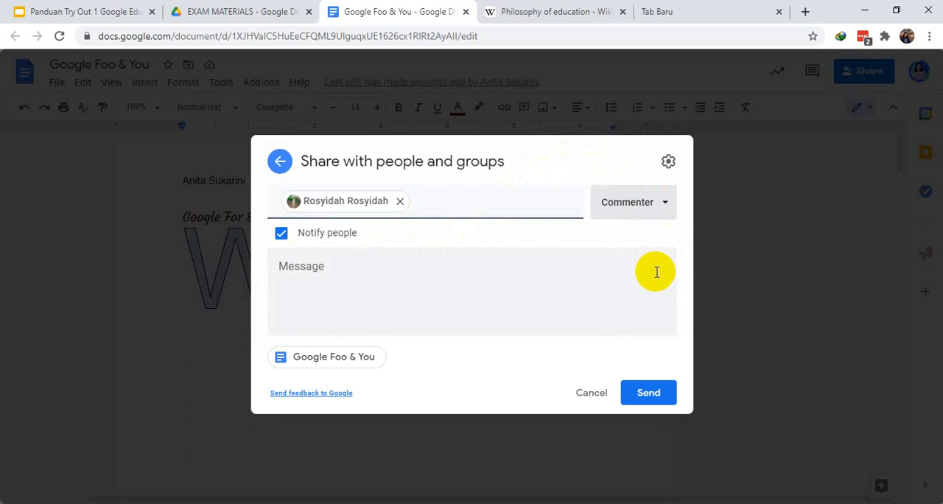
pyautogui.click(651, 394)
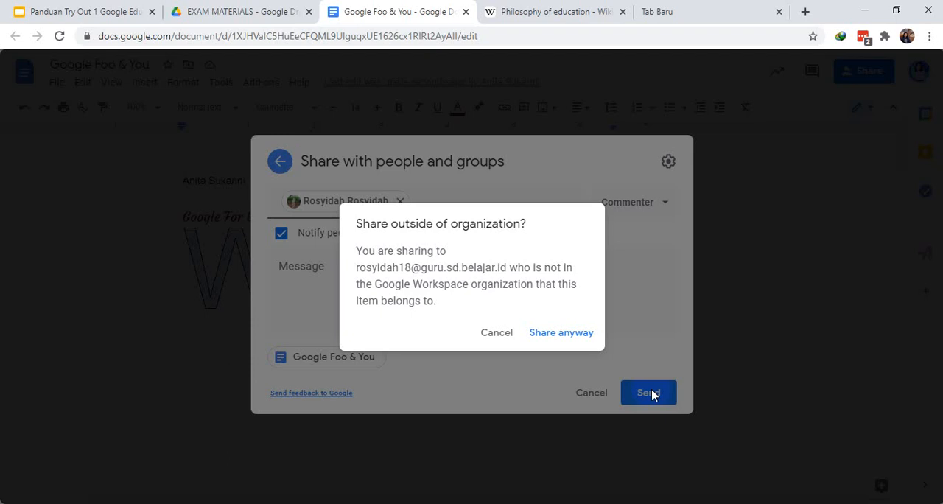
pyautogui.click(561, 332)
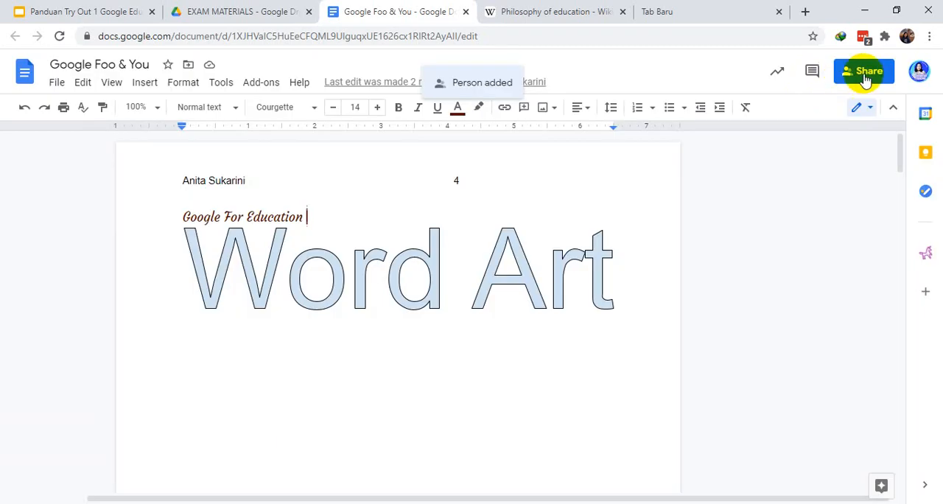
pyautogui.click(866, 73)
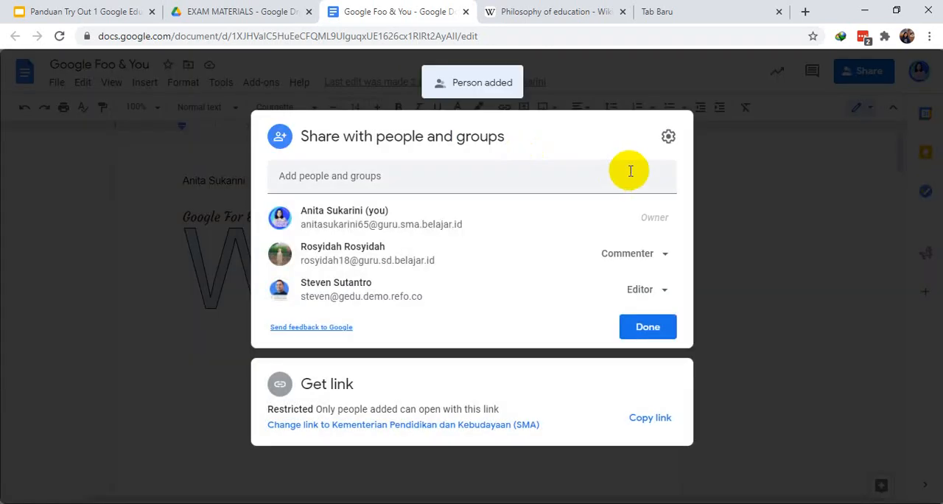
pyautogui.click(643, 325)
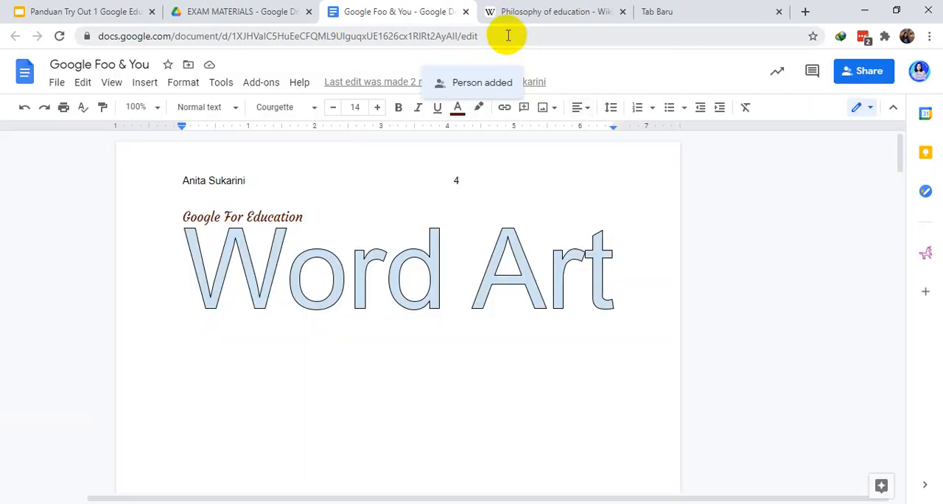
# Select the document's full web address
pyautogui.click(508, 35)
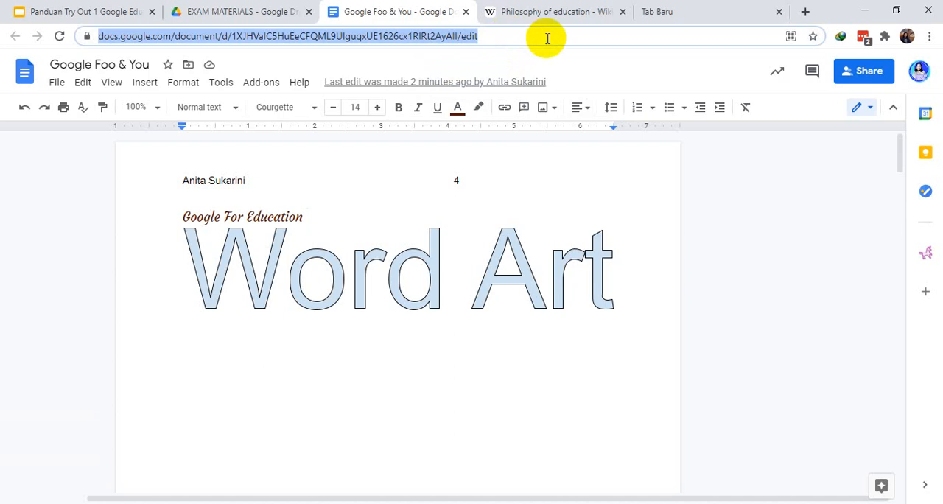
pyautogui.click(507, 35)
pyautogui.moveTo(520, 35); pyautogui.dragTo(98, 40)
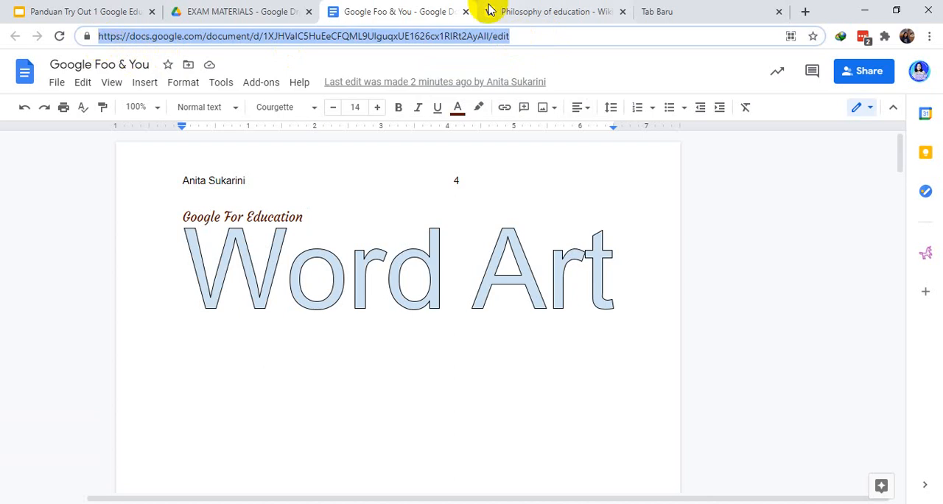
# Set link access to Kementerian Pendidikan dan Kebudayaan (SMA), trying Restricted in between, and close the sharing settings
pyautogui.click(848, 72)
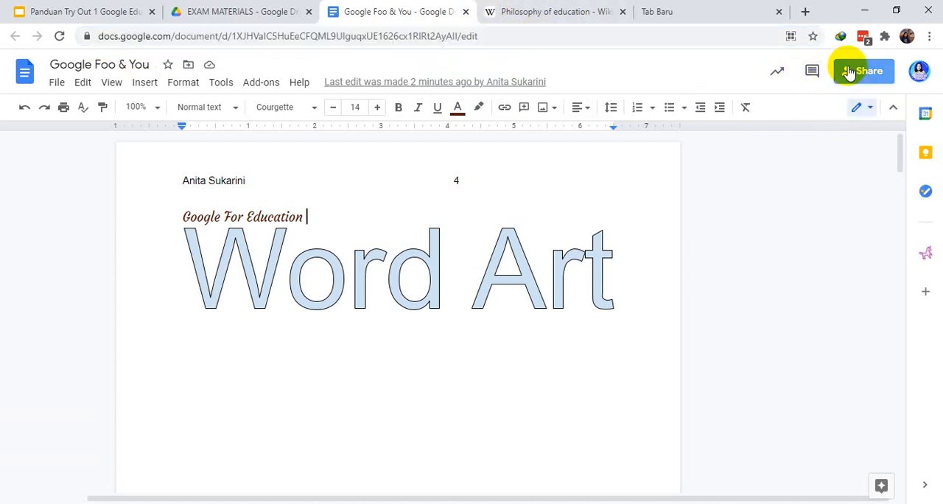
pyautogui.click(849, 72)
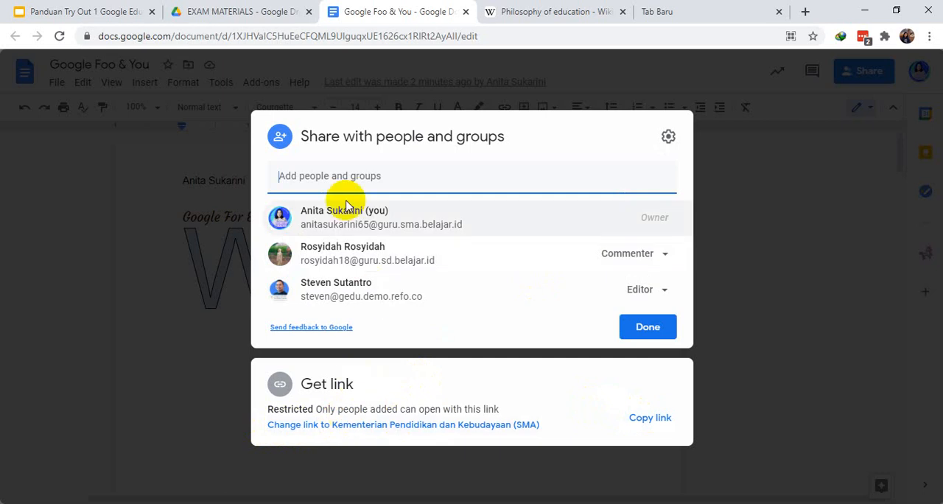
pyautogui.click(399, 425)
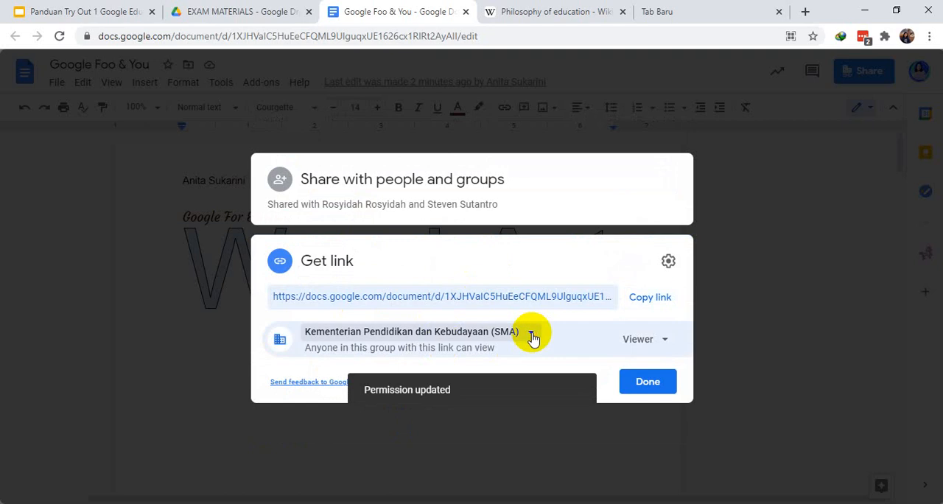
pyautogui.click(531, 335)
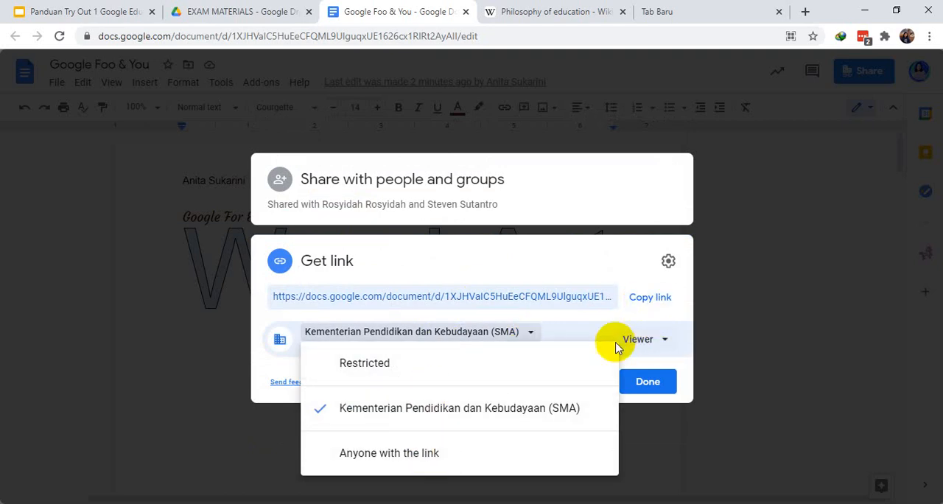
pyautogui.click(393, 361)
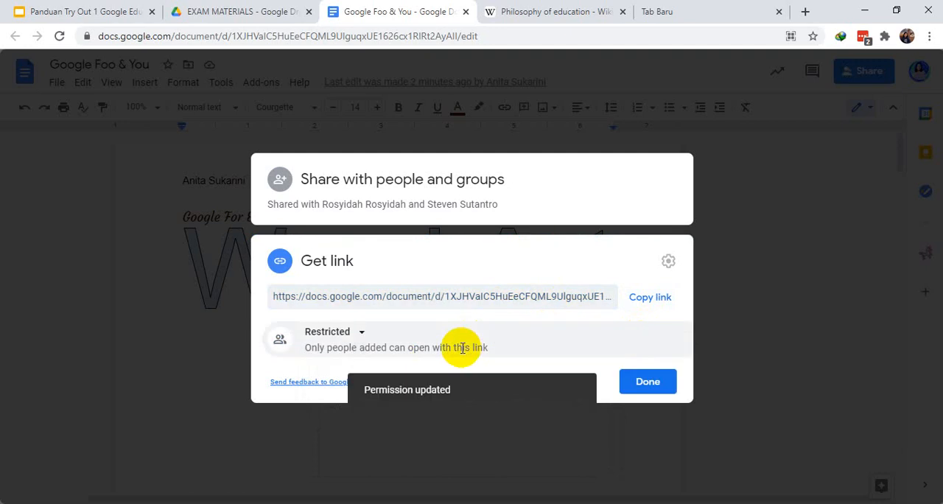
pyautogui.click(362, 335)
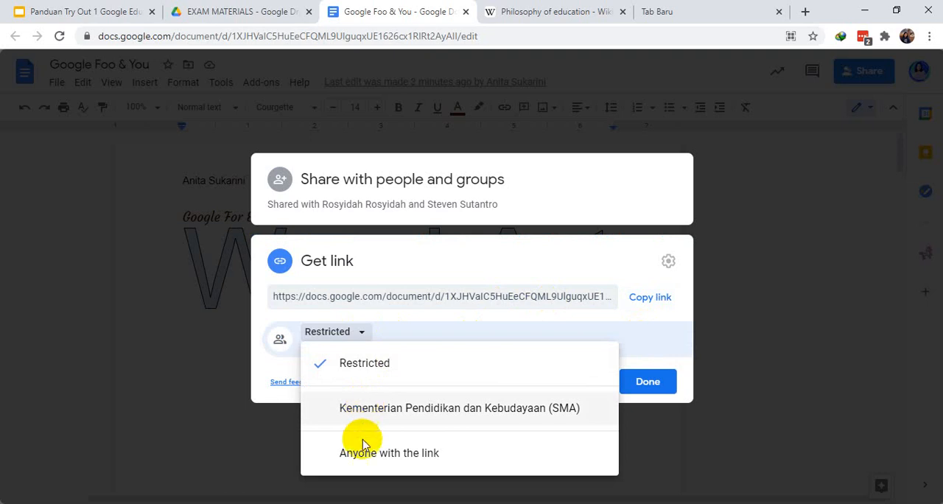
pyautogui.click(484, 416)
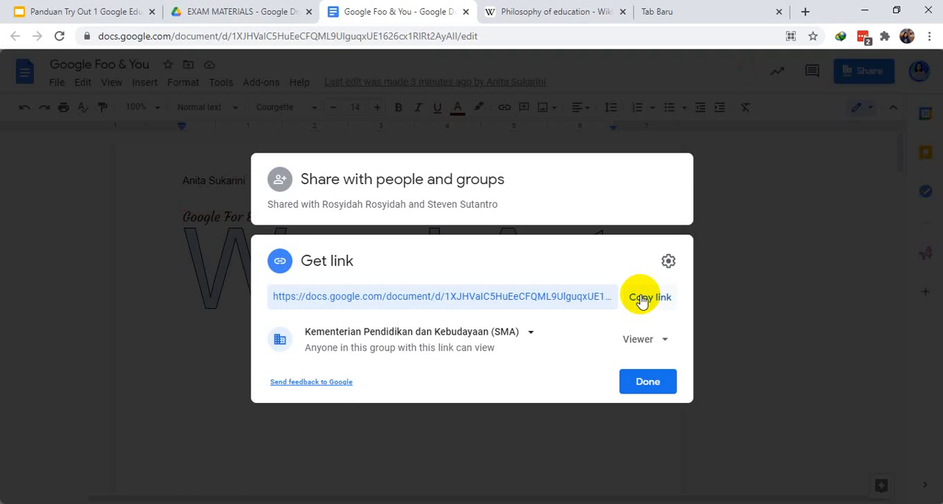
pyautogui.click(647, 381)
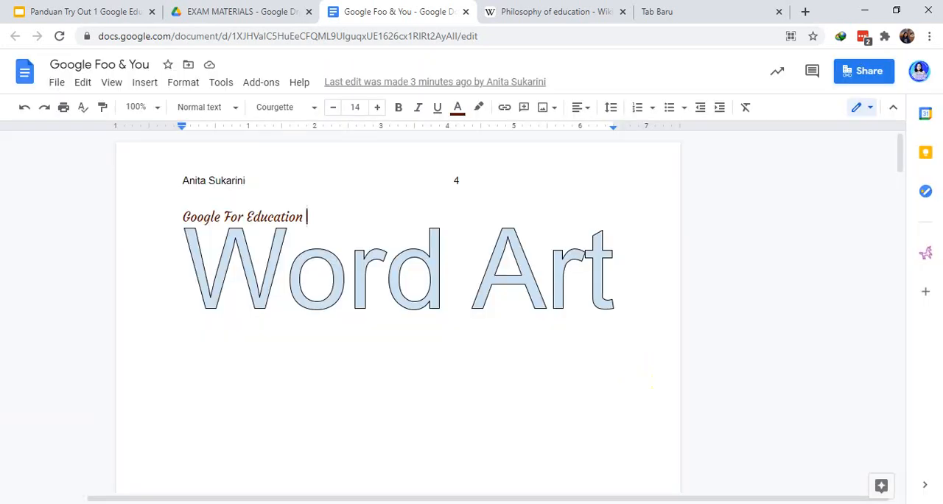
pyautogui.moveTo(899, 160); pyautogui.dragTo(903, 445)
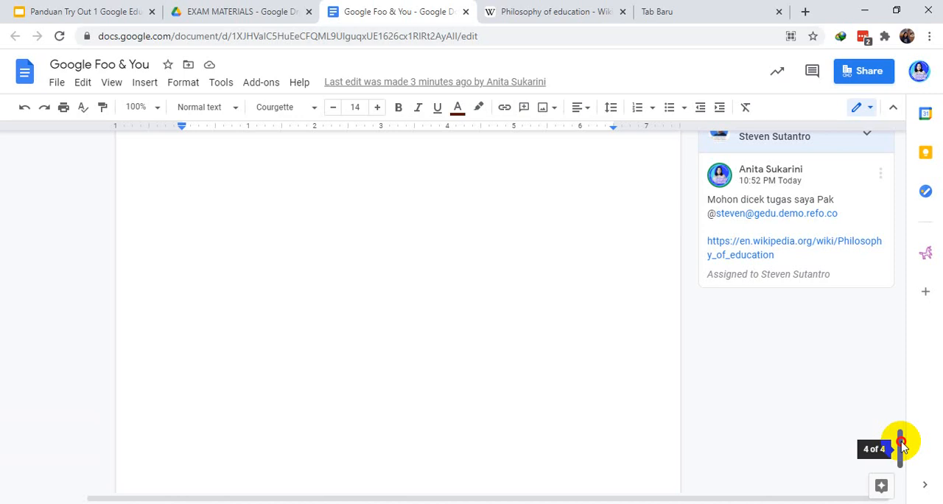
pyautogui.moveTo(902, 445); pyautogui.dragTo(908, 125)
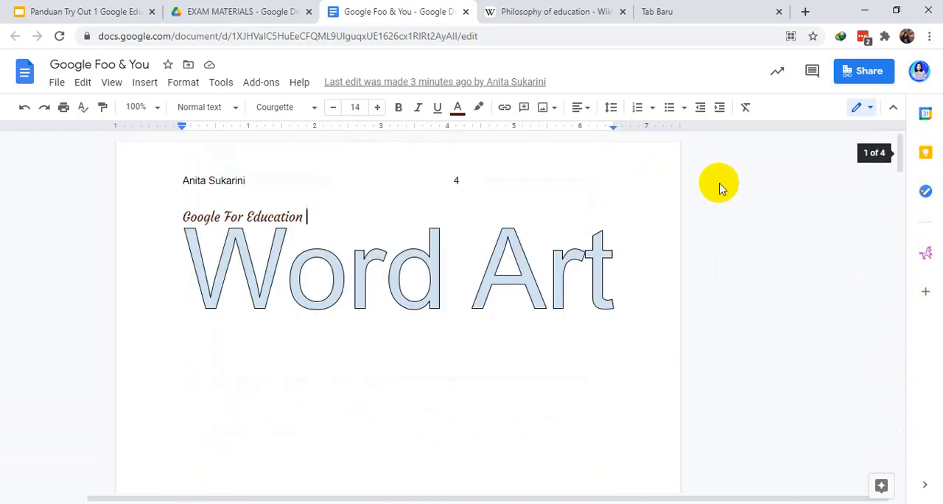